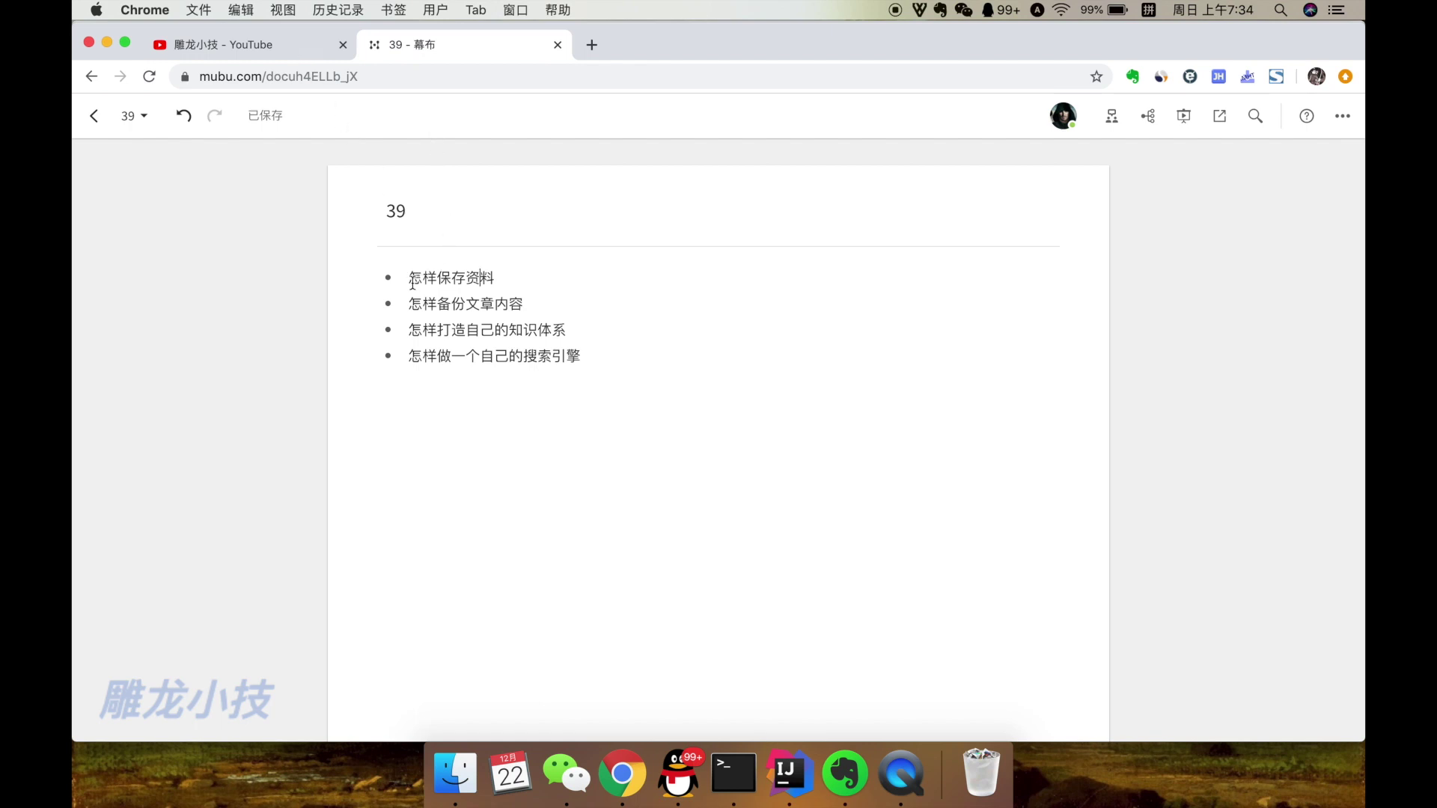
Review the outline's four questions on saving material, backing up articles, building a knowledge system and making a personal search engine
left_click_drag(411, 282, 492, 282)
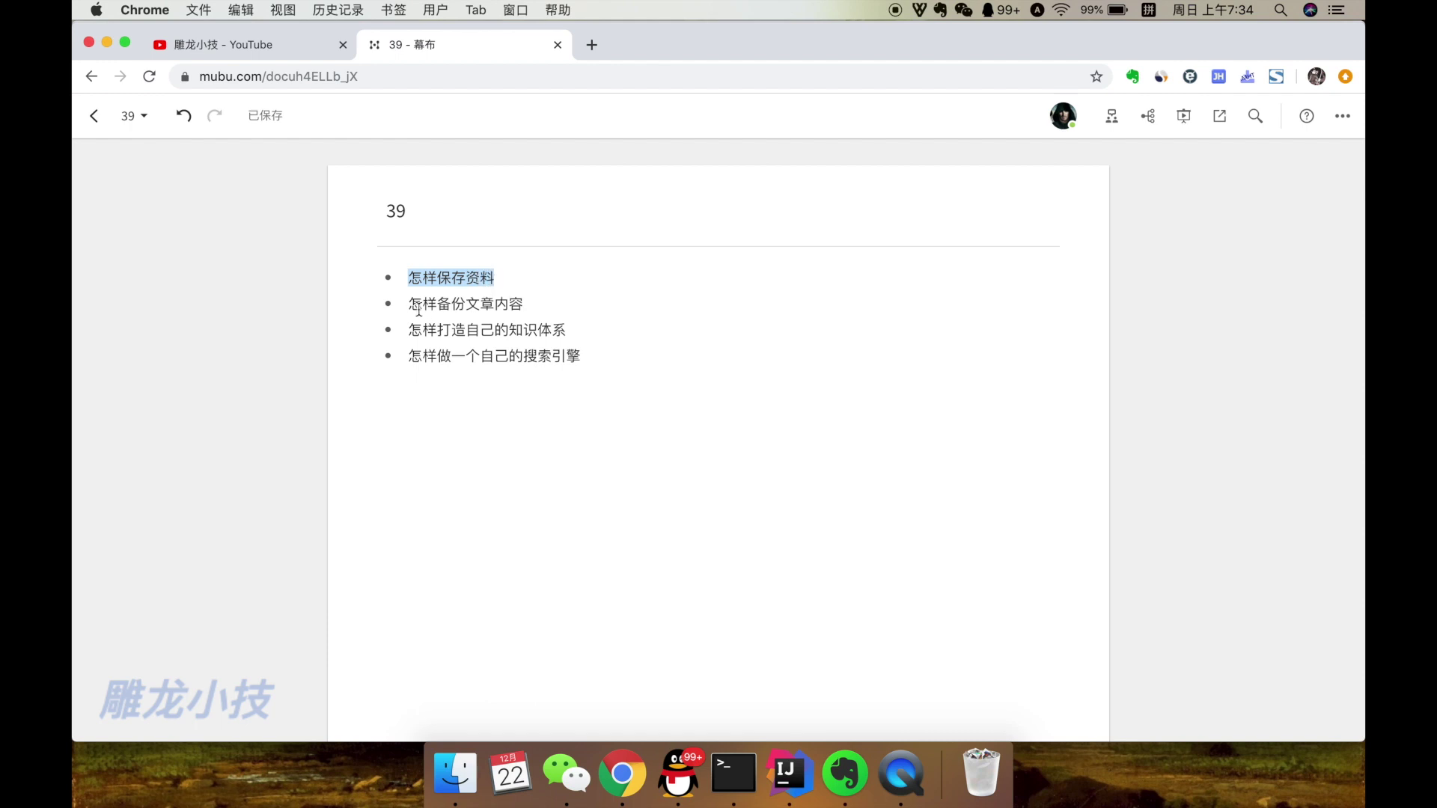
left_click_drag(416, 307, 559, 329)
left_click_drag(409, 354, 419, 278)
left_click(430, 279)
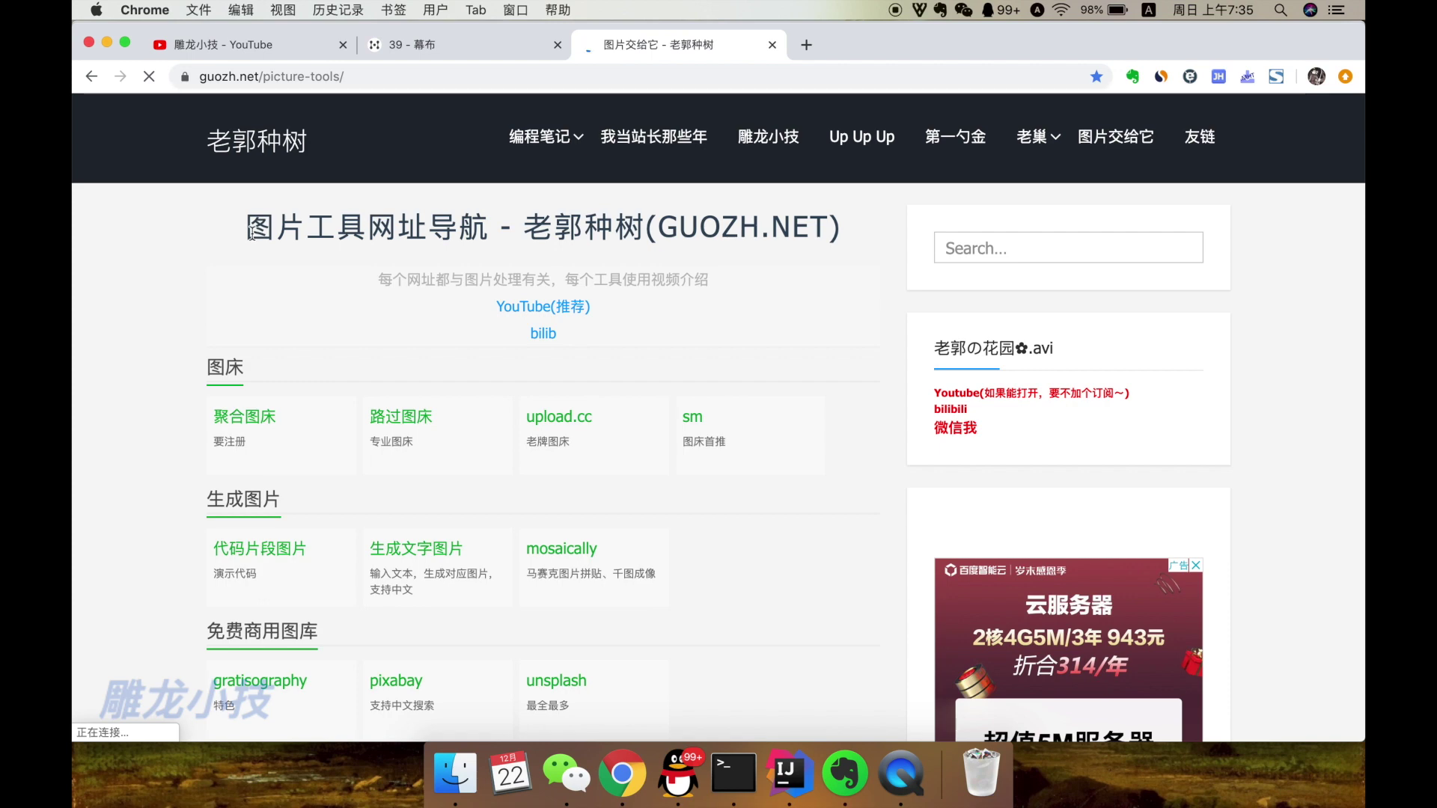
Look through the image tools navigation page on guozh.net, from its title down through the tool categories
left_click_drag(251, 229, 481, 228)
scroll(474, 435, "down", 2)
scroll(475, 435, "down", 10)
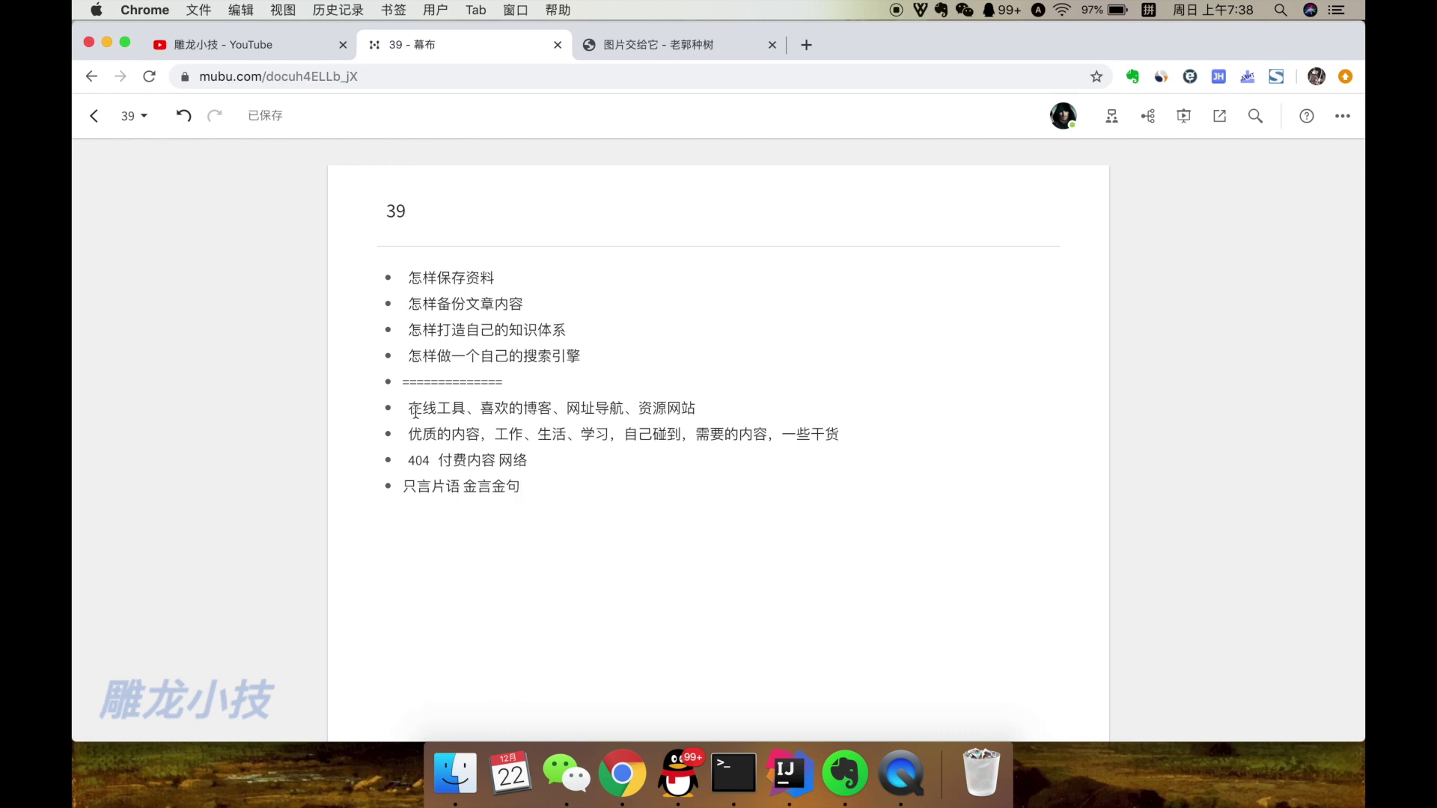
Review the outline's content types: online tools and blogs, quality content, 404, paid and network content, and short quotes
left_click_drag(410, 409, 459, 413)
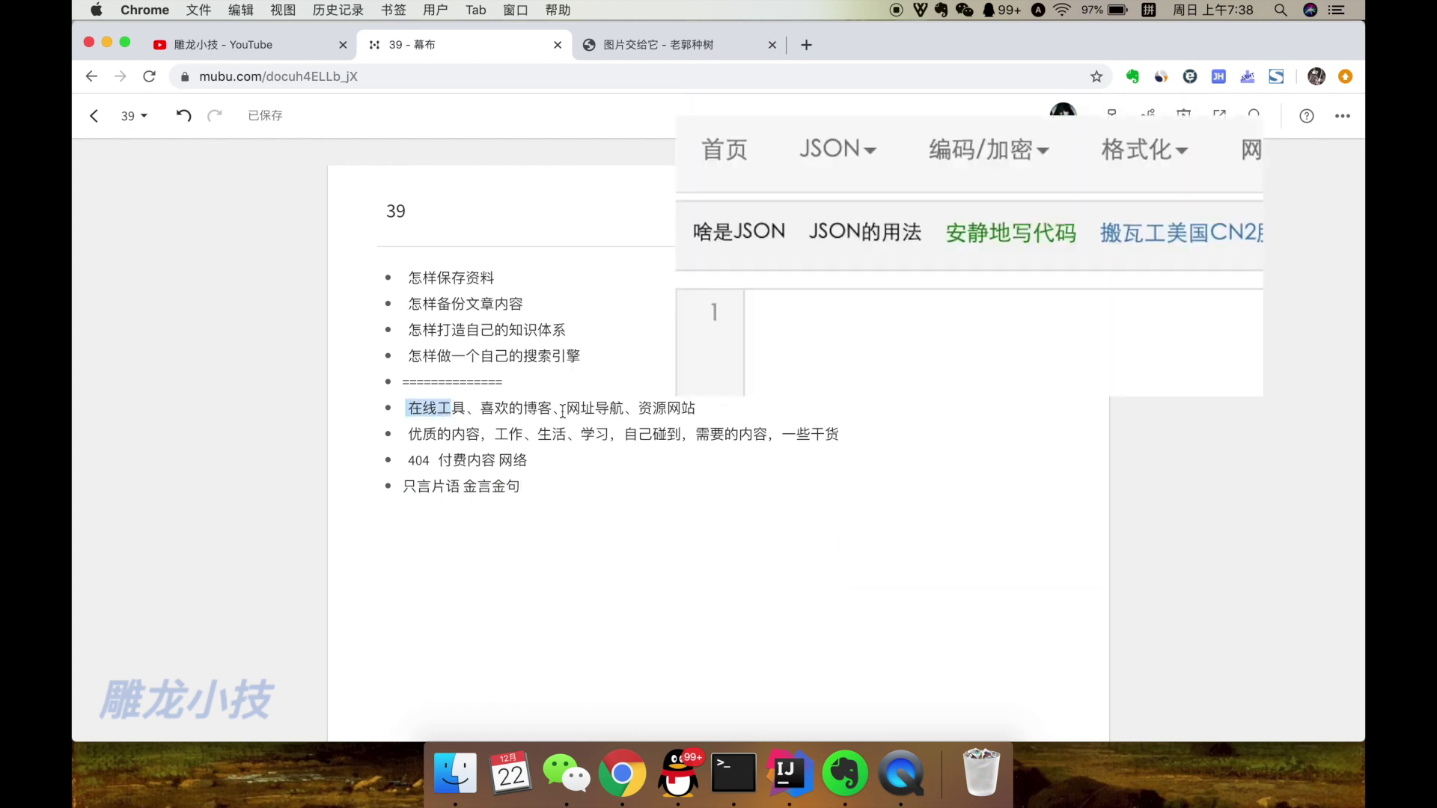
left_click_drag(412, 434, 473, 440)
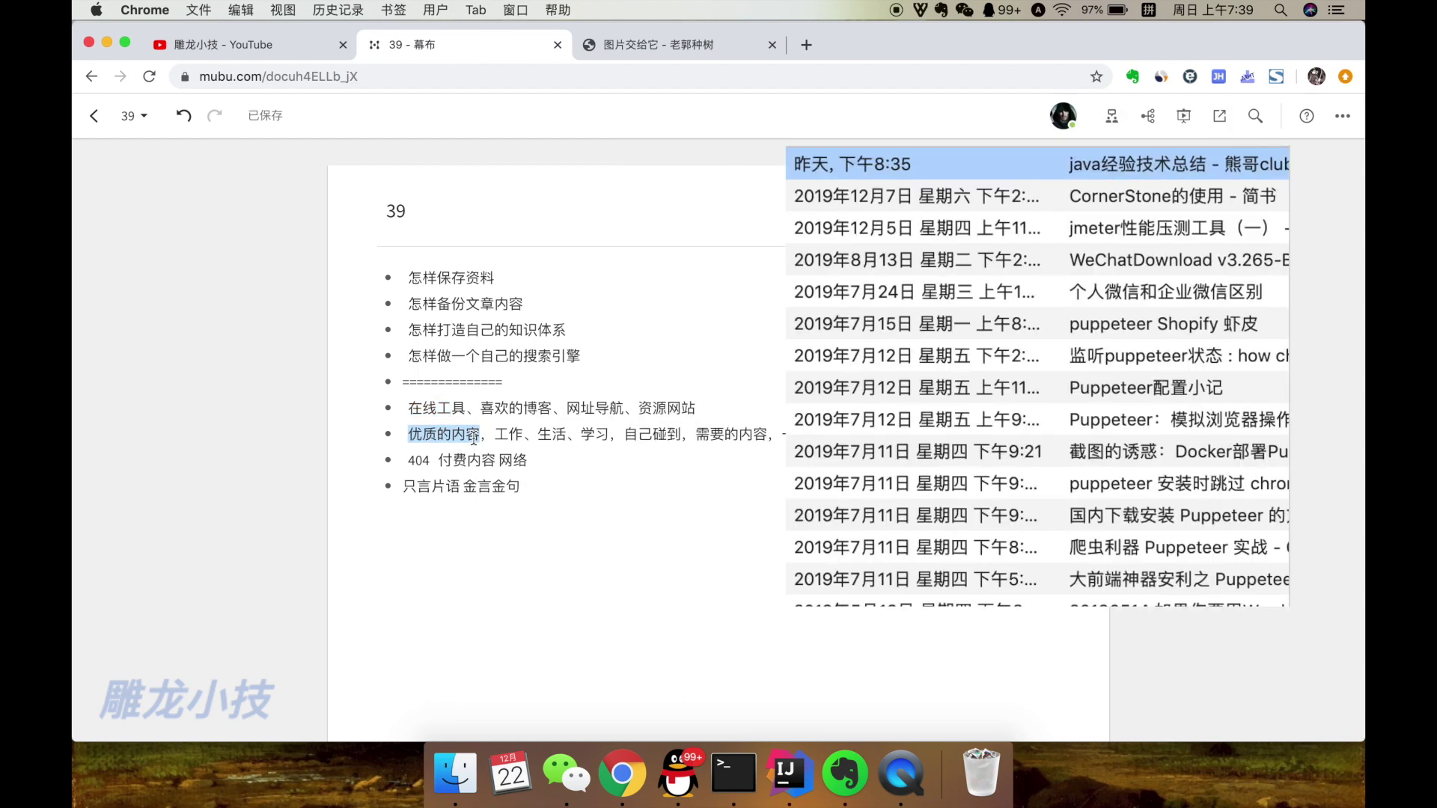
left_click(429, 459)
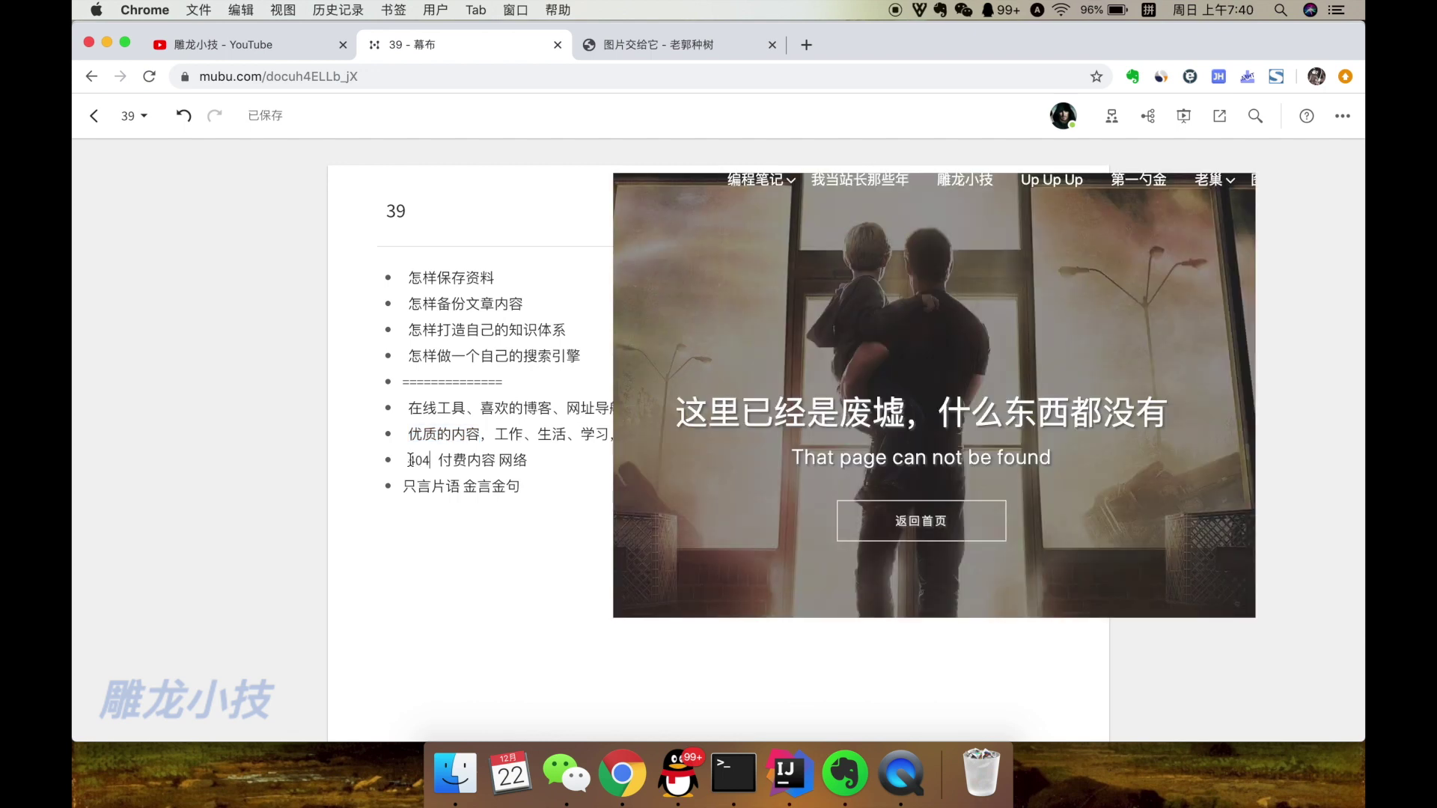
left_click_drag(409, 459, 431, 460)
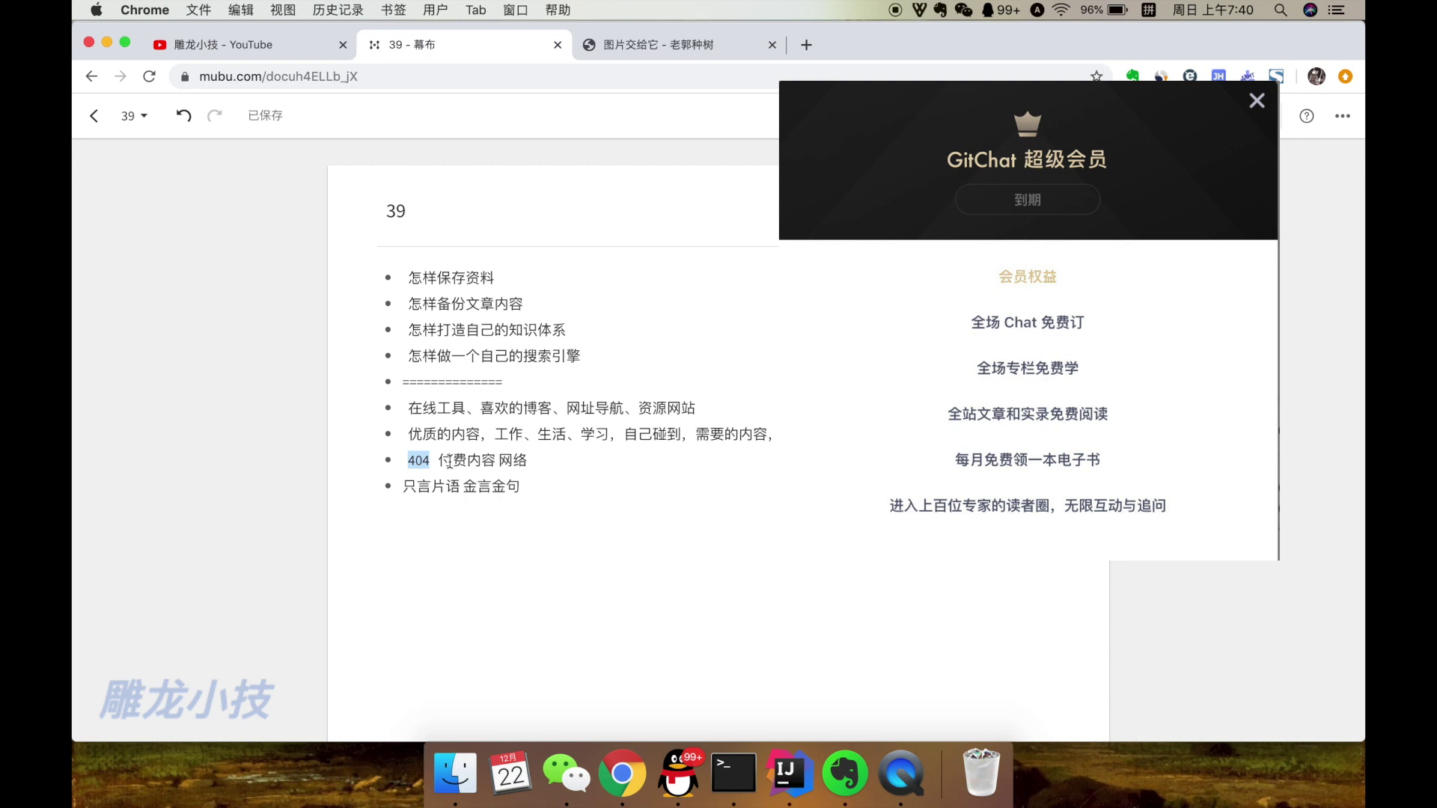
left_click_drag(498, 460, 524, 460)
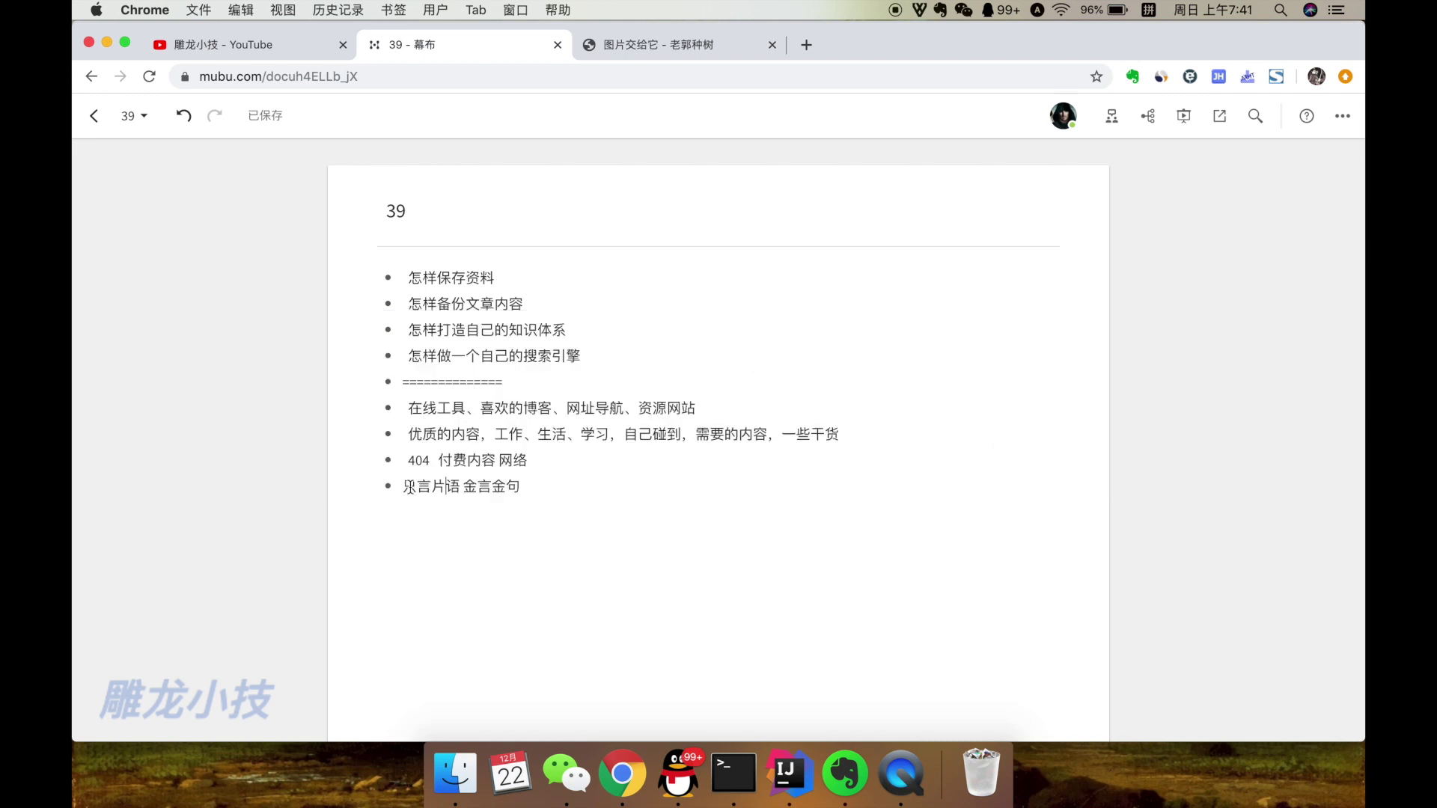
left_click_drag(405, 488, 447, 488)
left_click(520, 486)
left_click_drag(538, 496, 410, 407)
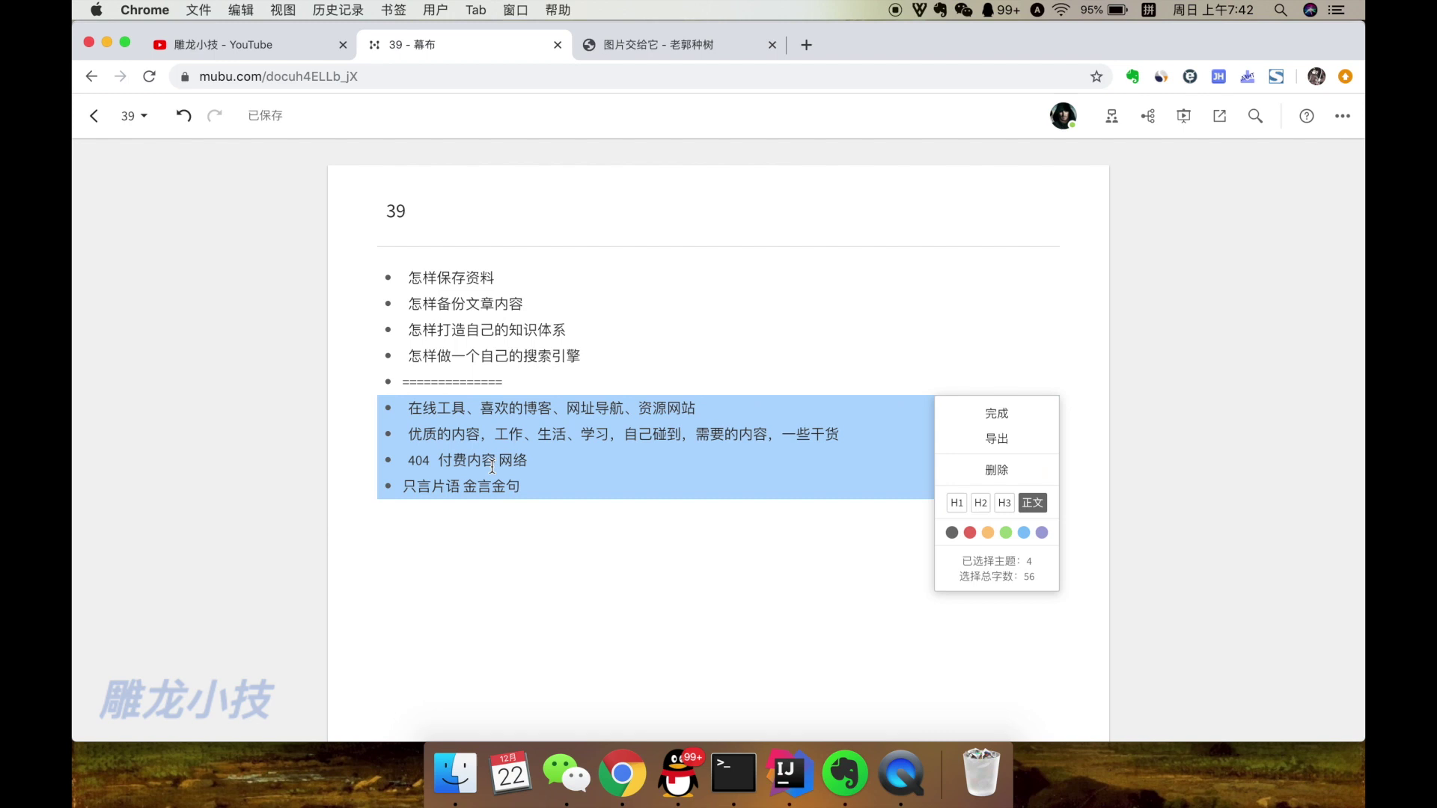
left_click(531, 487)
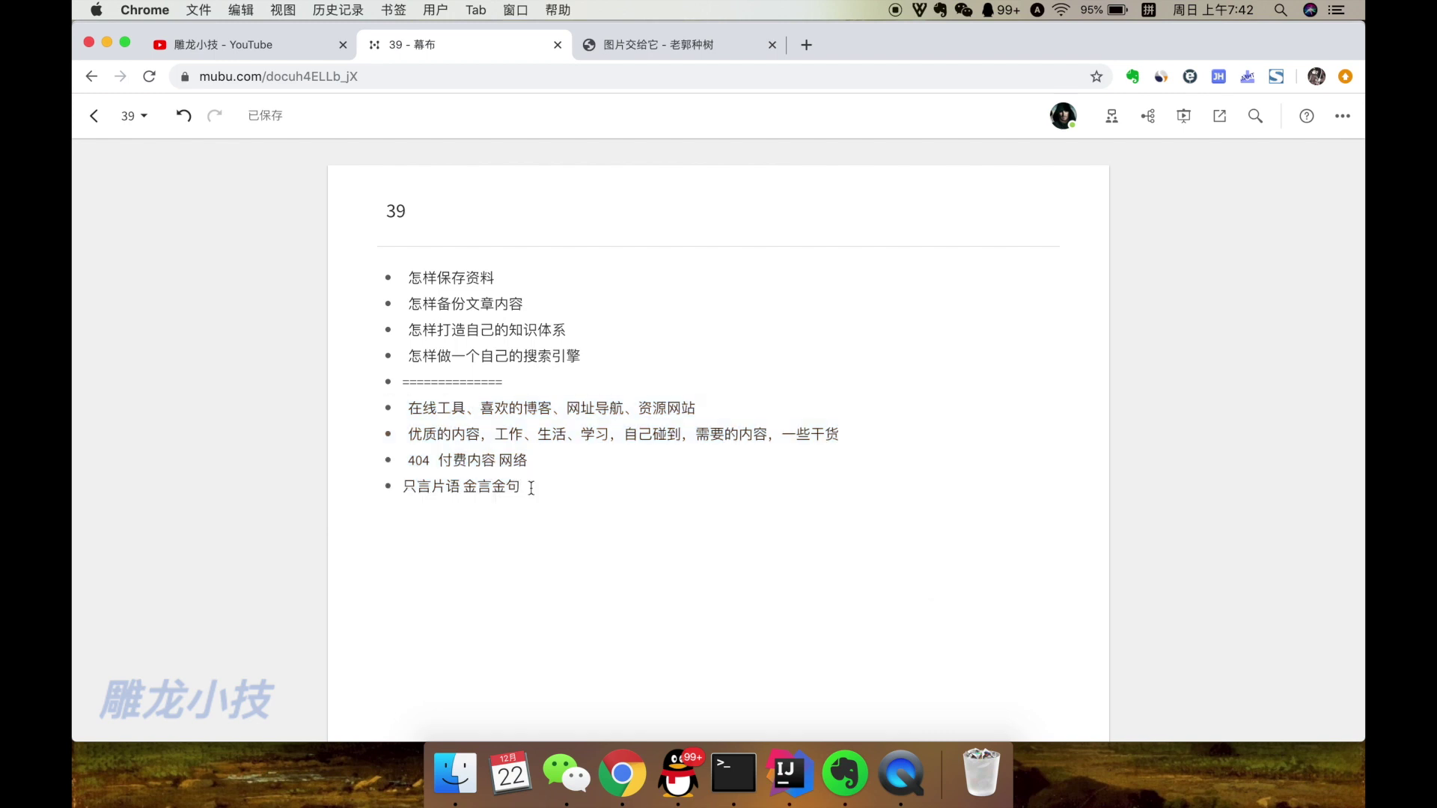
left_click_drag(695, 408, 407, 409)
Open a new browser tab and view the resources bookmark folder
left_click(819, 60)
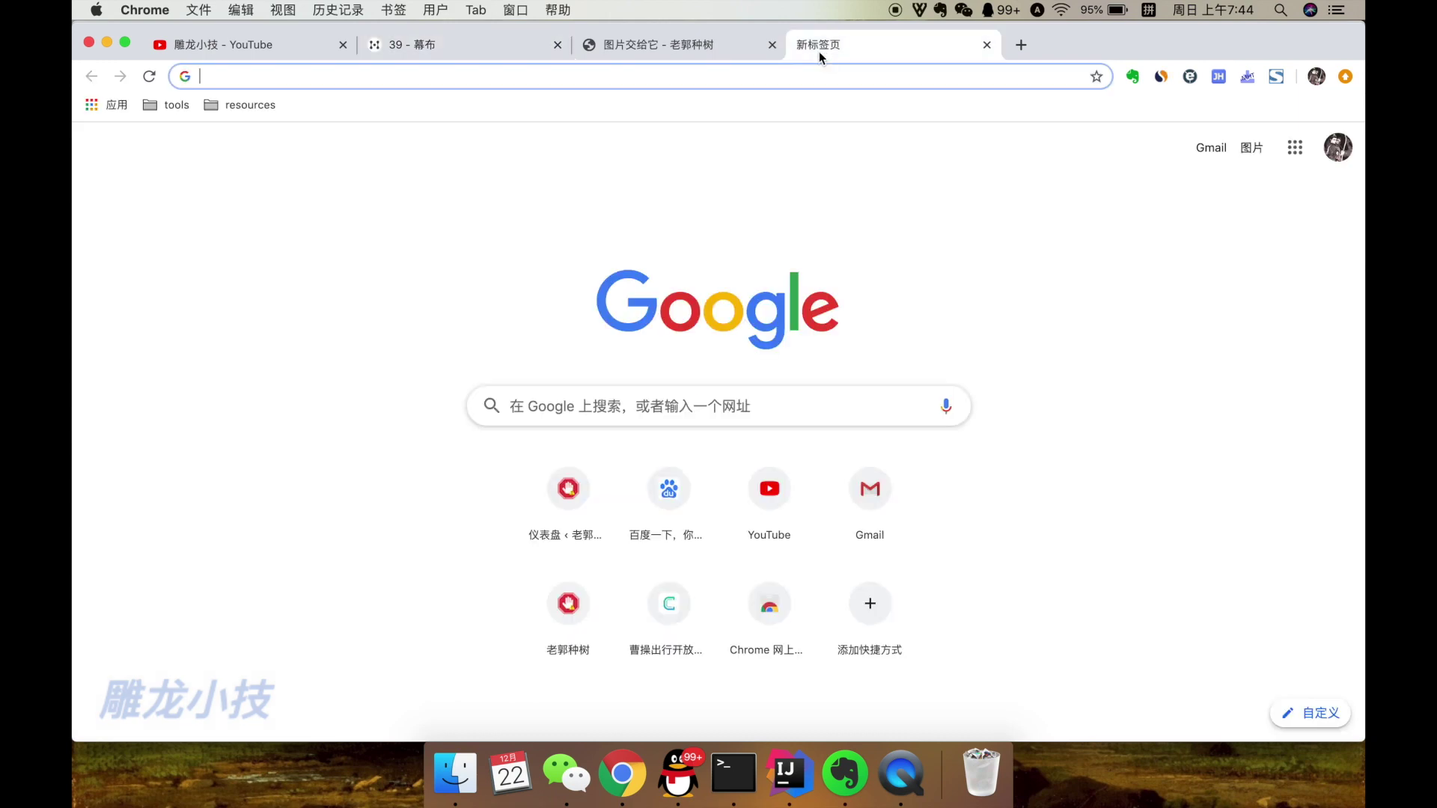
key("super+alt+Left")
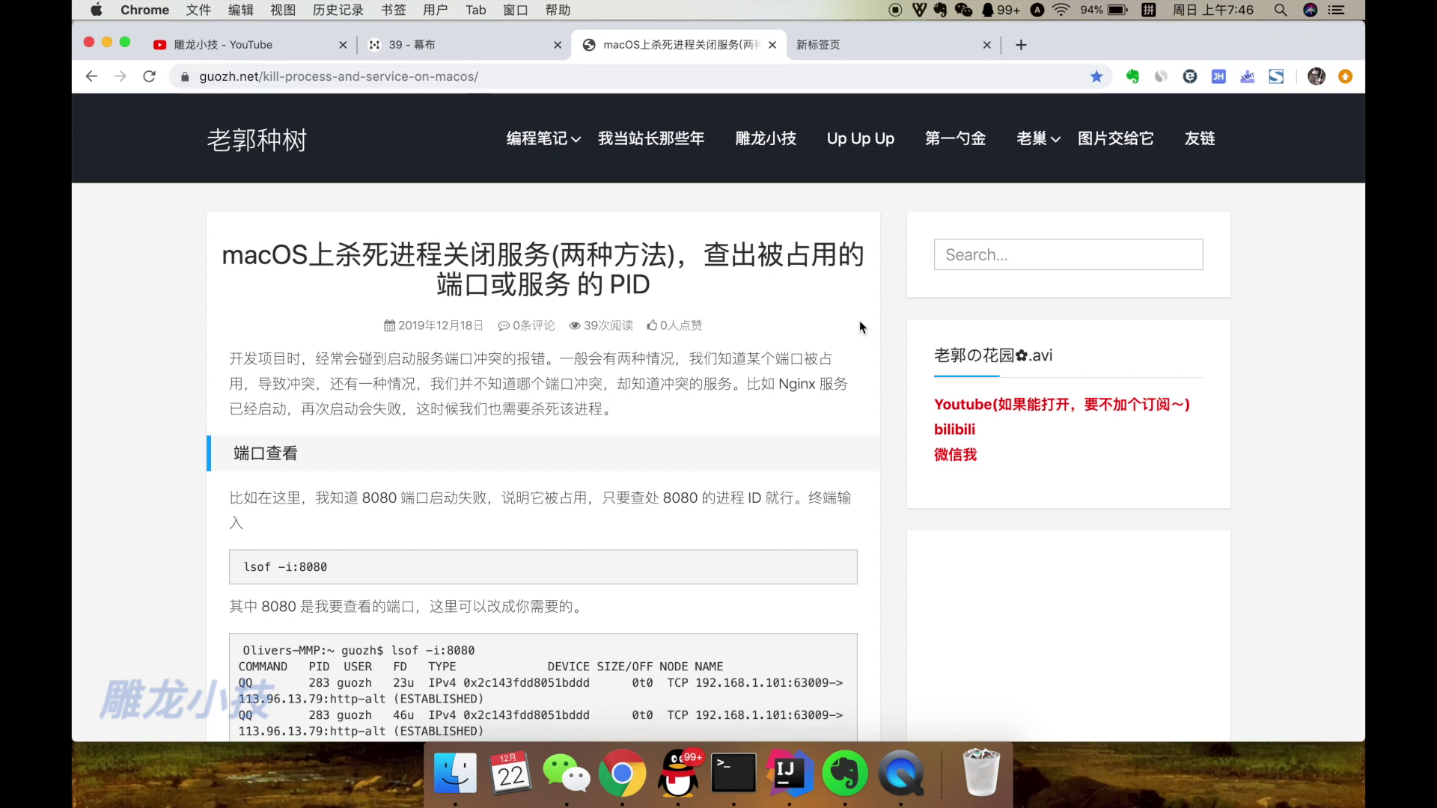
key("super+alt+Right")
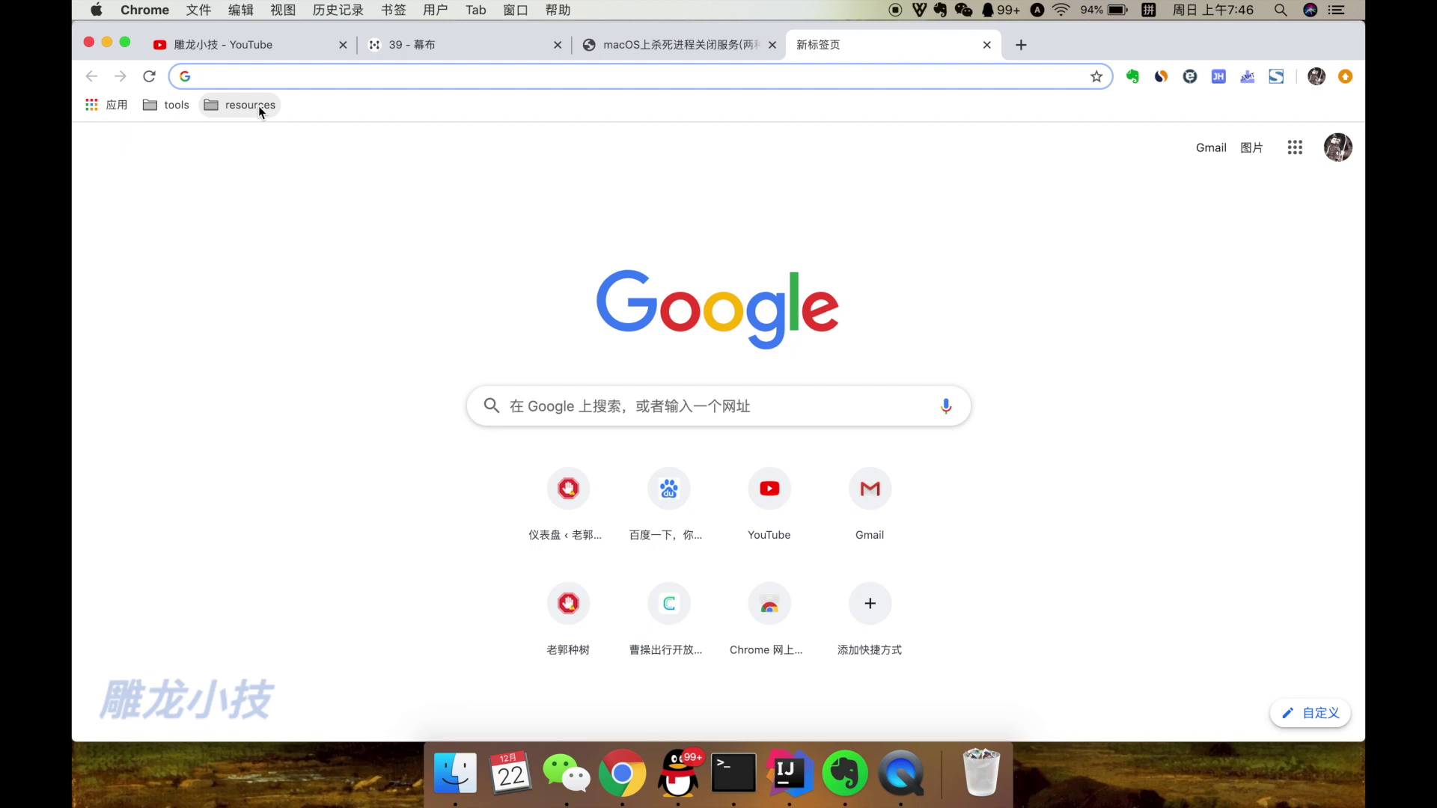
left_click(258, 105)
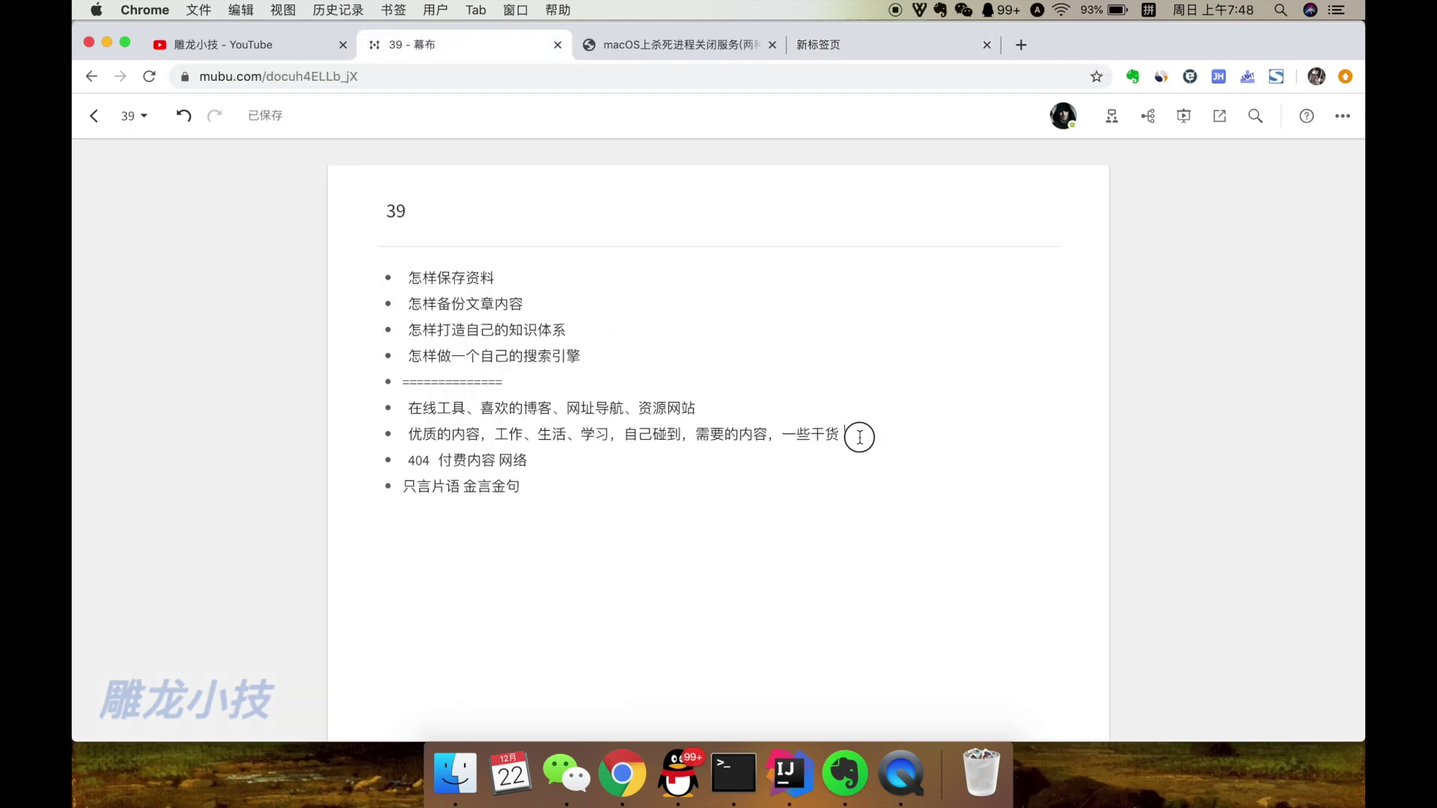
Review the outline's quality content item and the guozh.net article on killing processes in macOS
left_click_drag(853, 434, 494, 434)
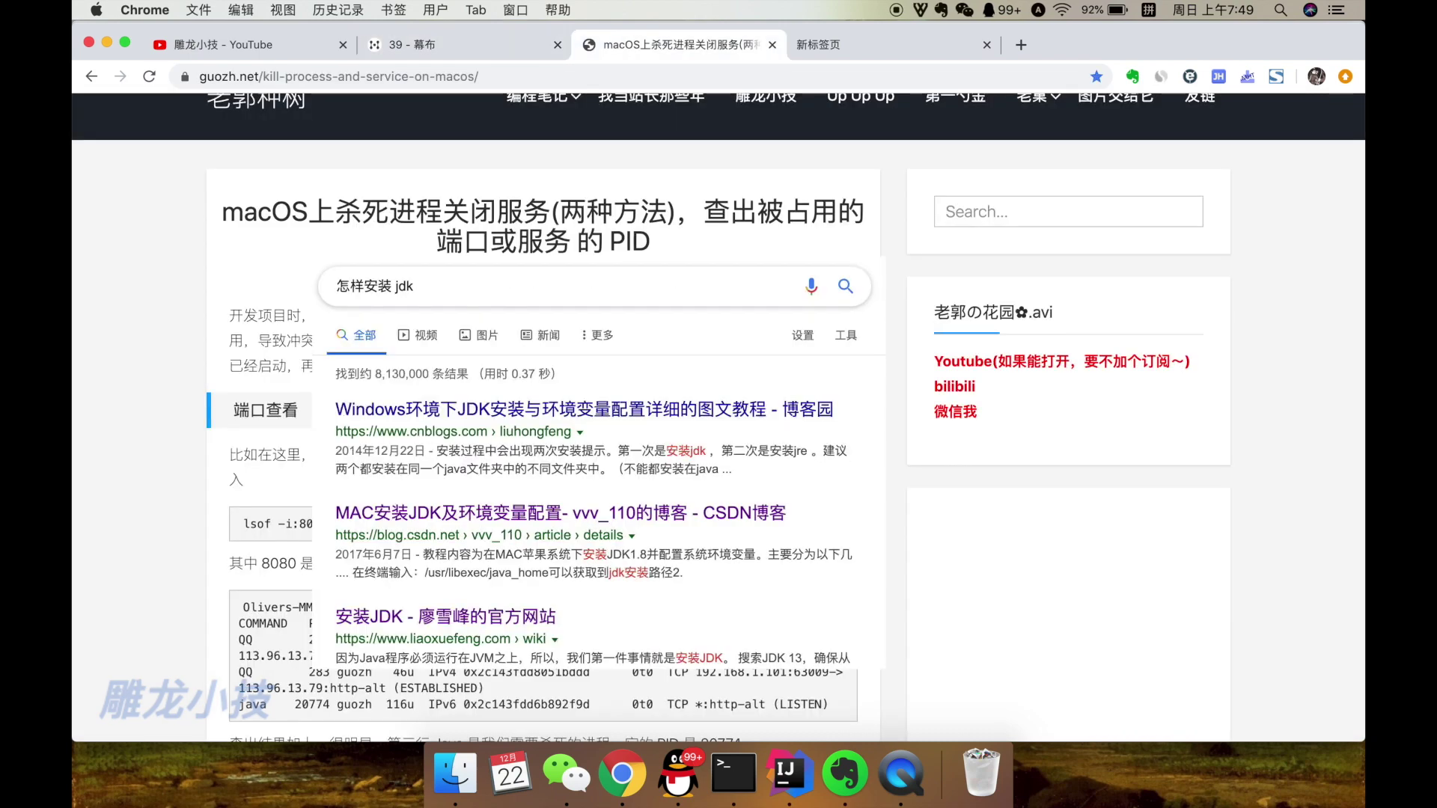
scroll(485, 451, "up", 1)
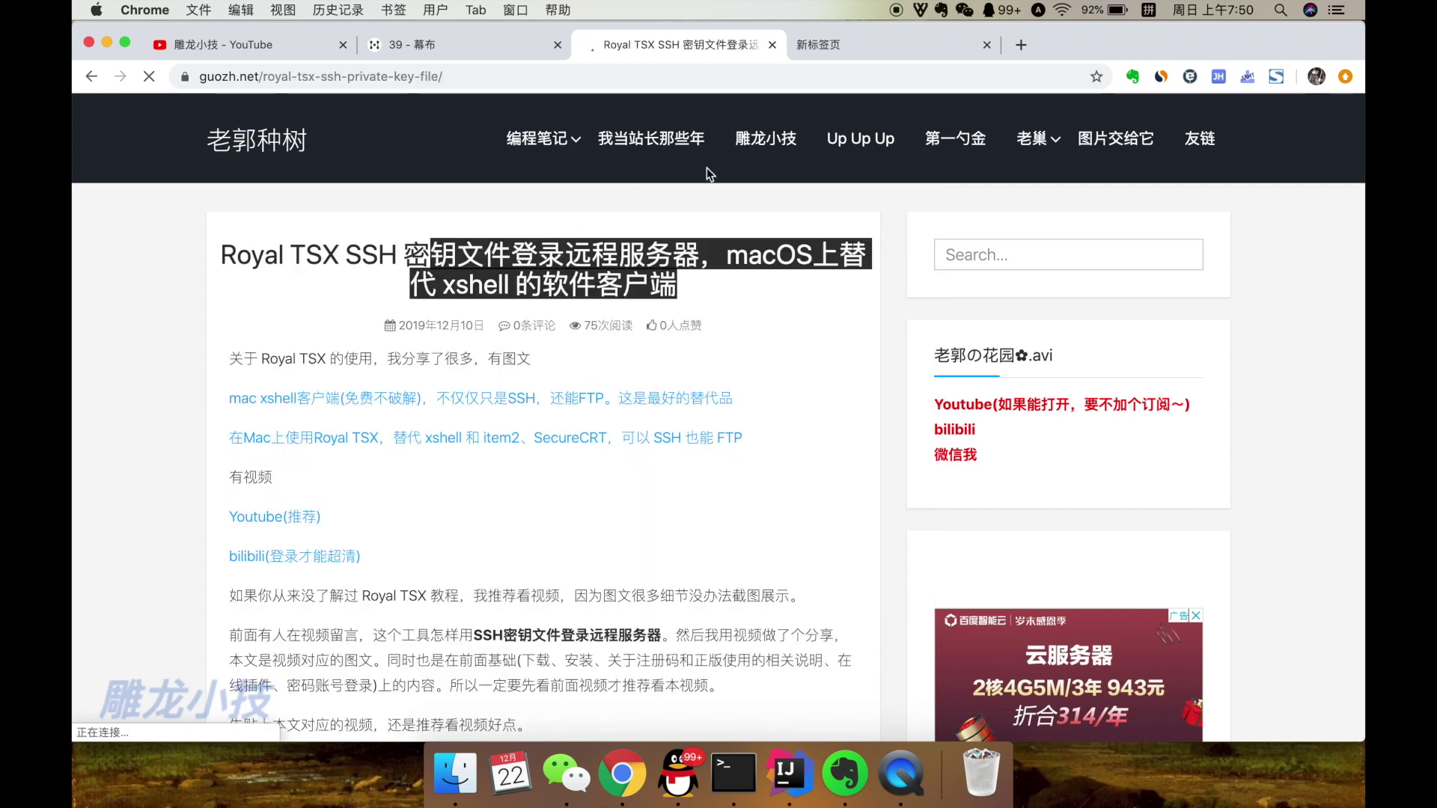
left_click(837, 49)
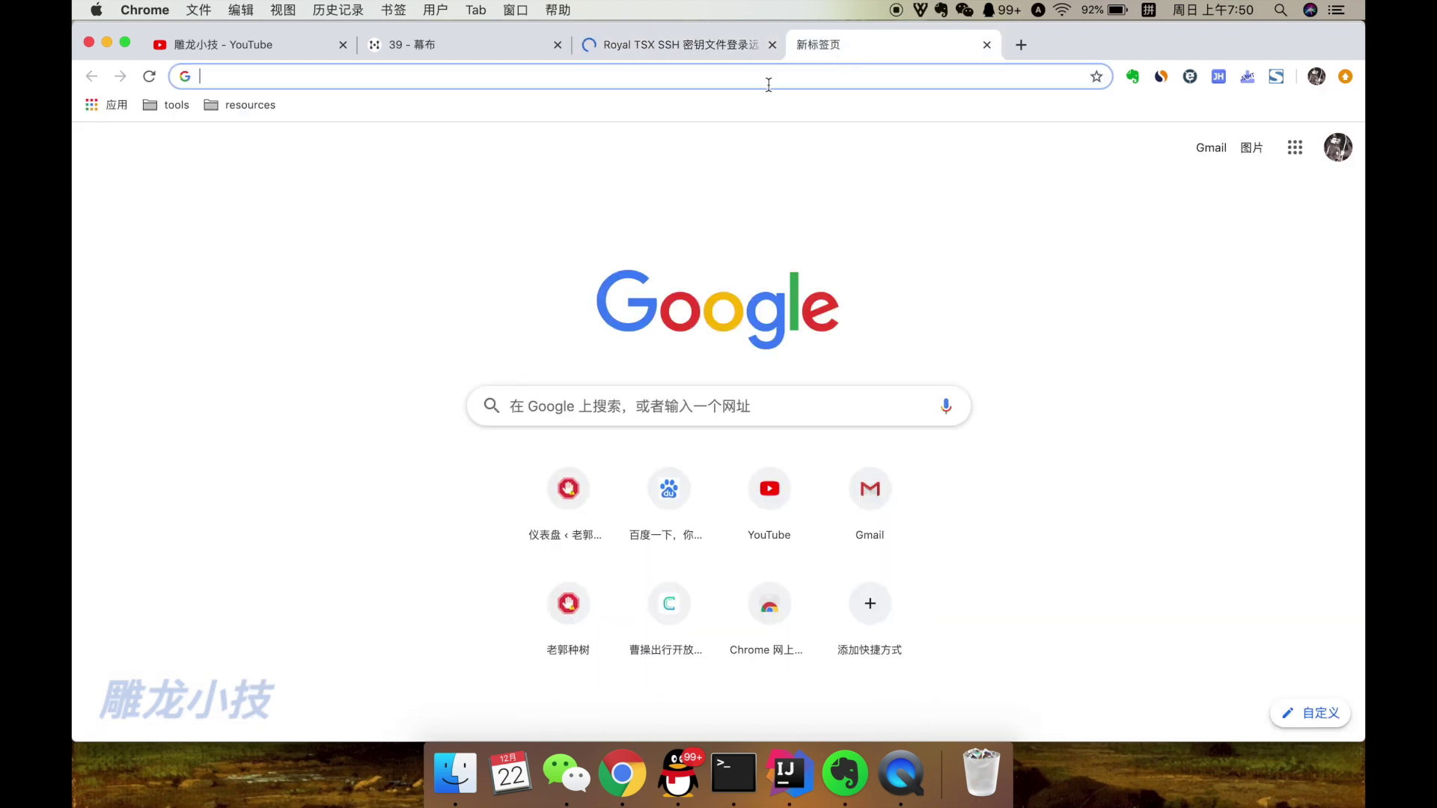
type("https://www.yinxiang.com/webclipper/")
key("Return")
left_click(704, 47)
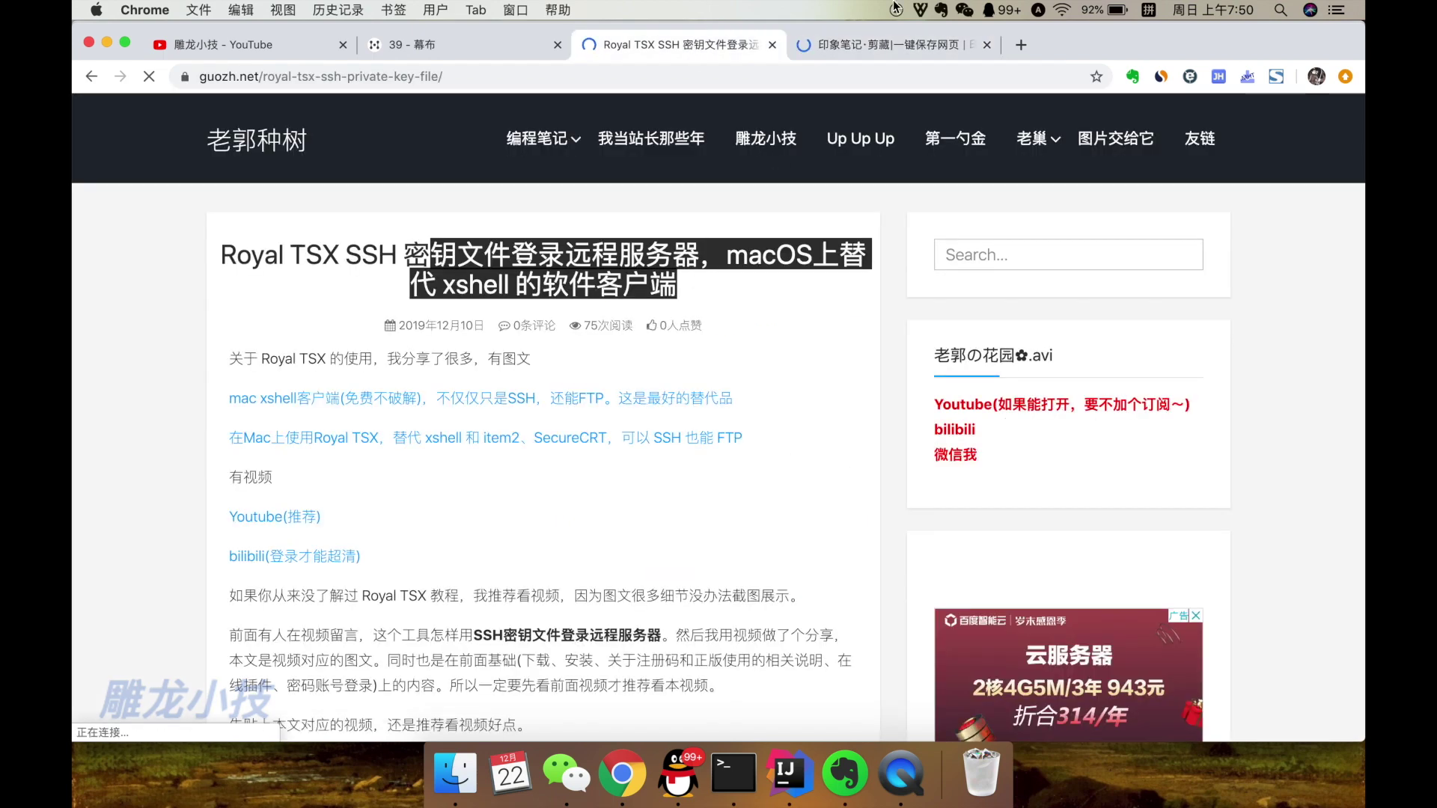
left_click(891, 45)
left_click_drag(555, 334, 841, 335)
scroll(446, 439, "down", 10)
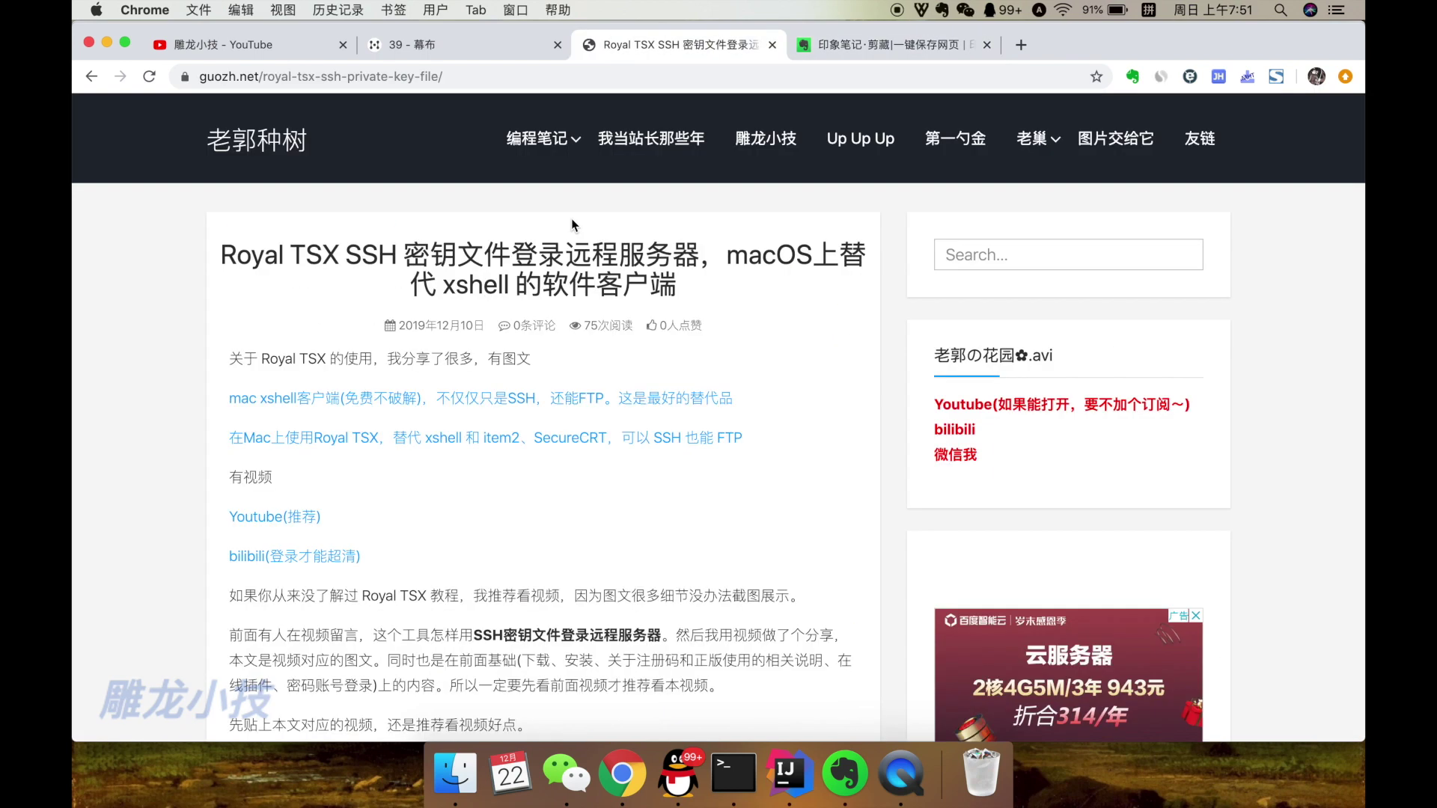
Open the web clipper on the Royal TSX article, shrink the clip area once, and preview the 整个页面 and 网址 formats
left_click(1132, 77)
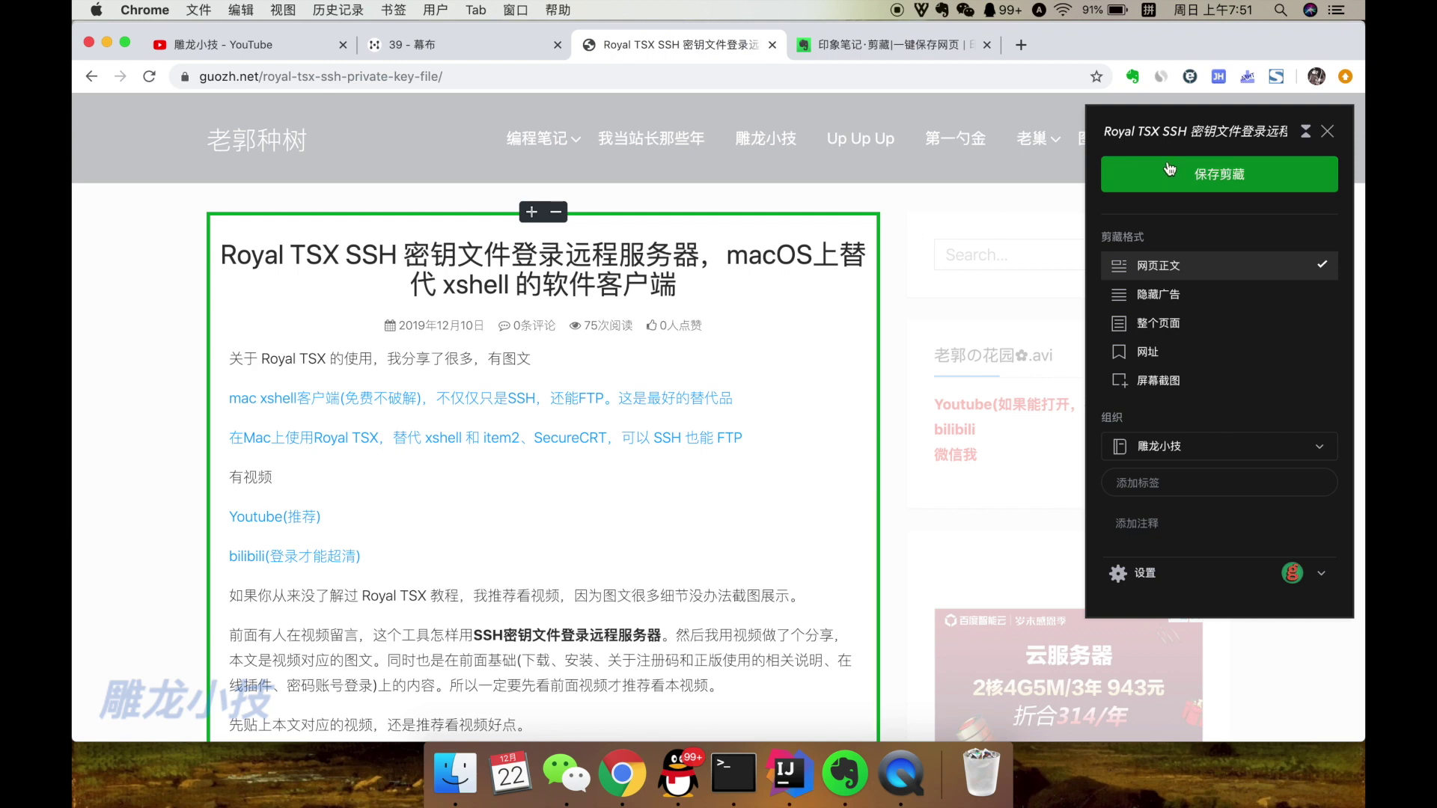
left_click(555, 217)
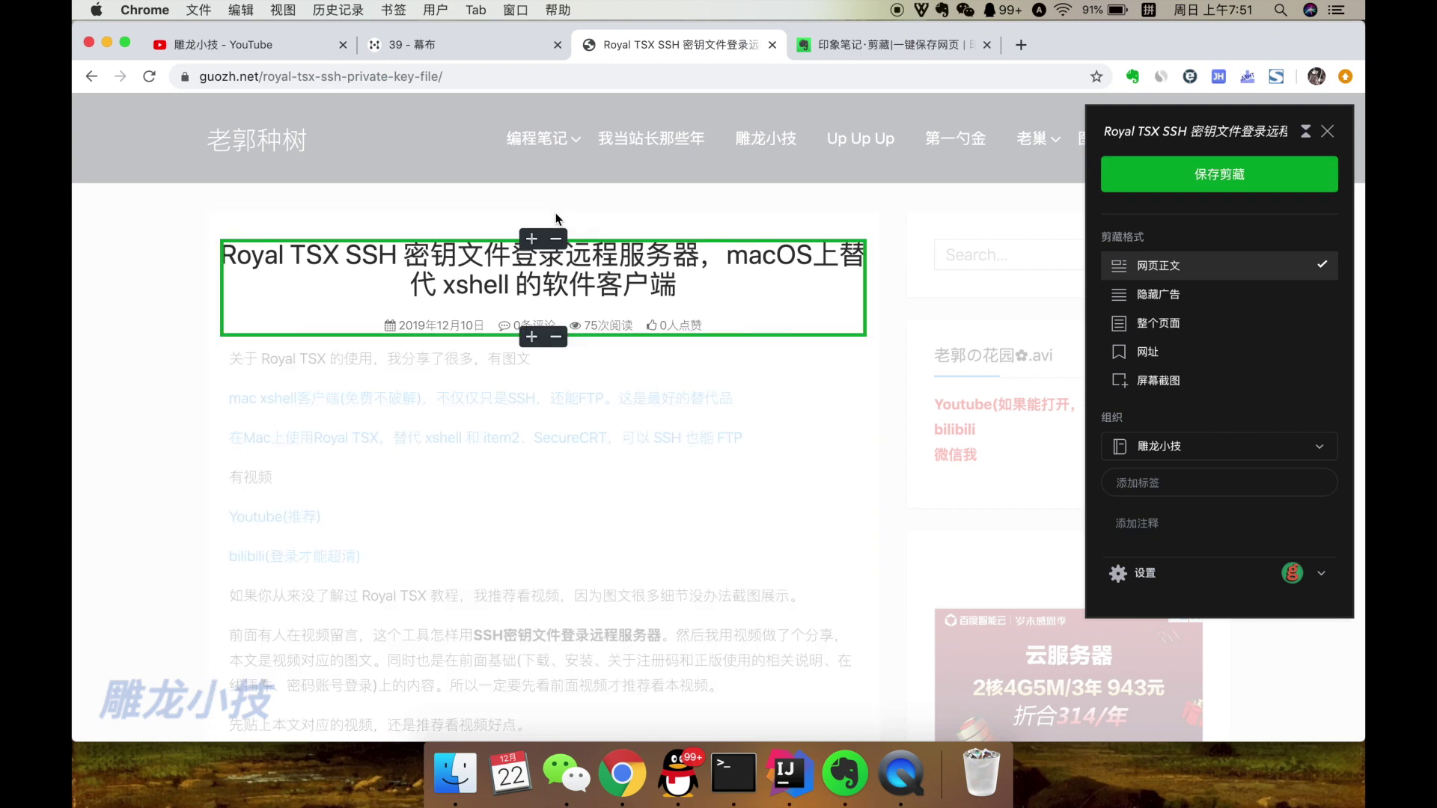
left_click(1158, 323)
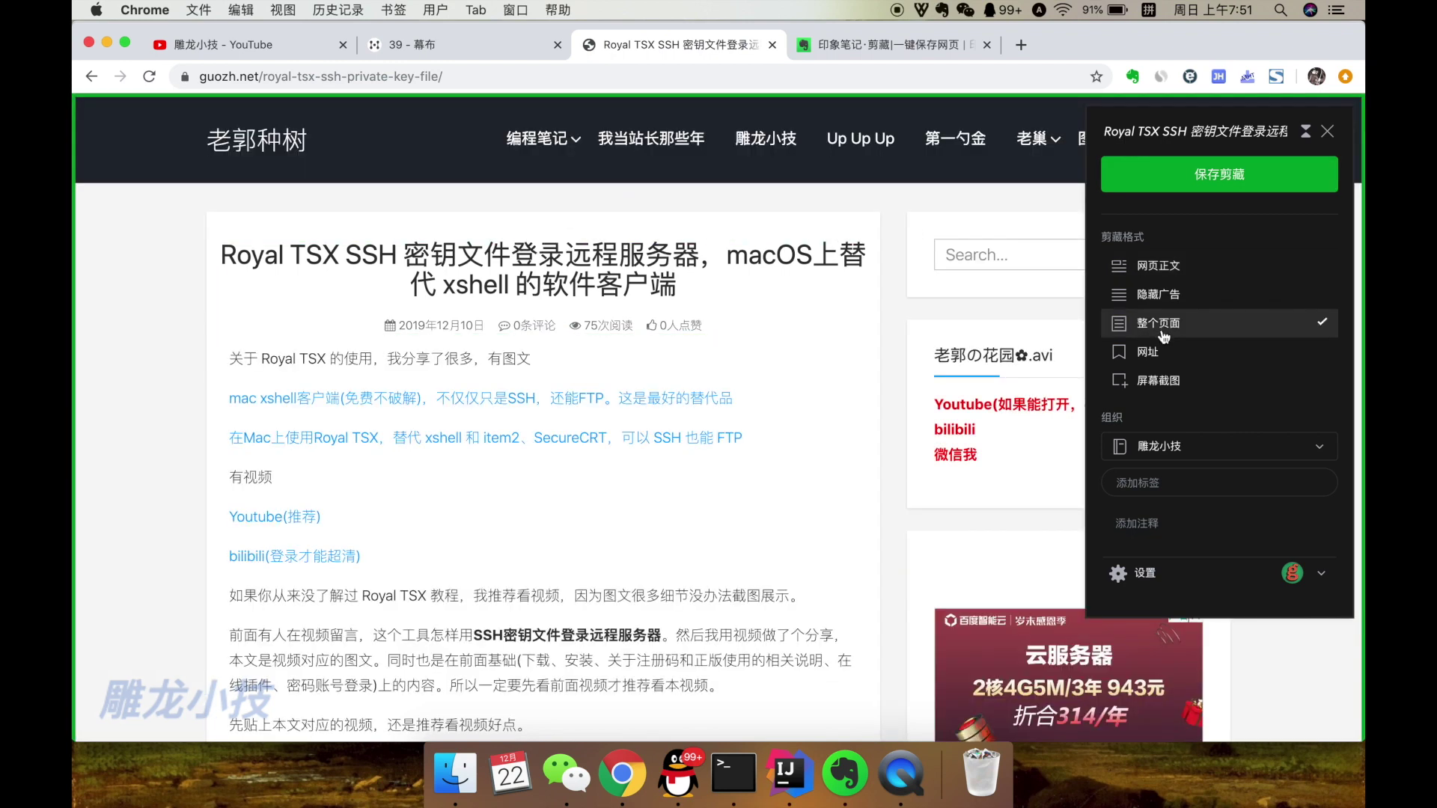
left_click(1160, 351)
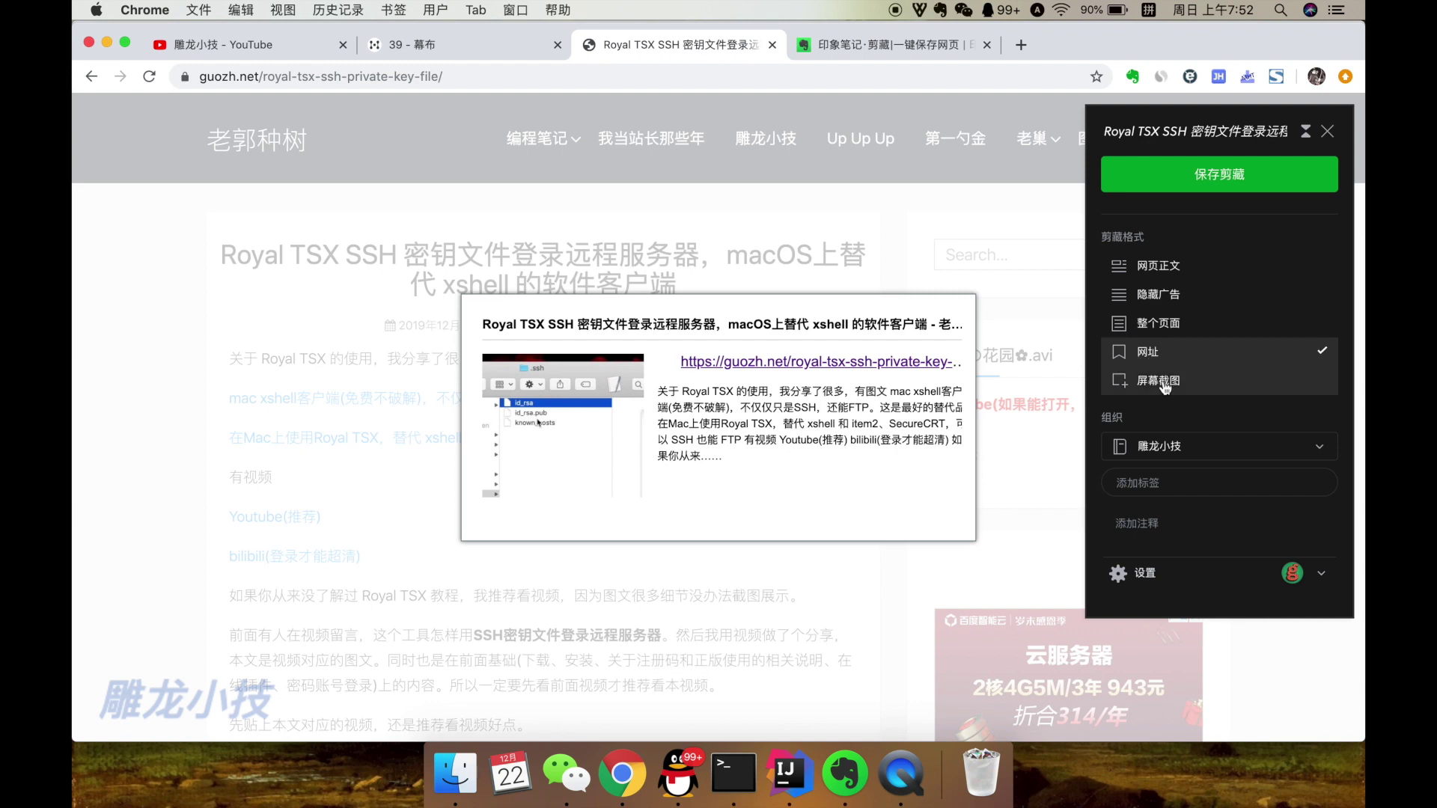
Capture a screenshot clip of the article's title and opening lines and draw a red arrow on it
left_click(1158, 380)
left_click_drag(226, 197, 729, 466)
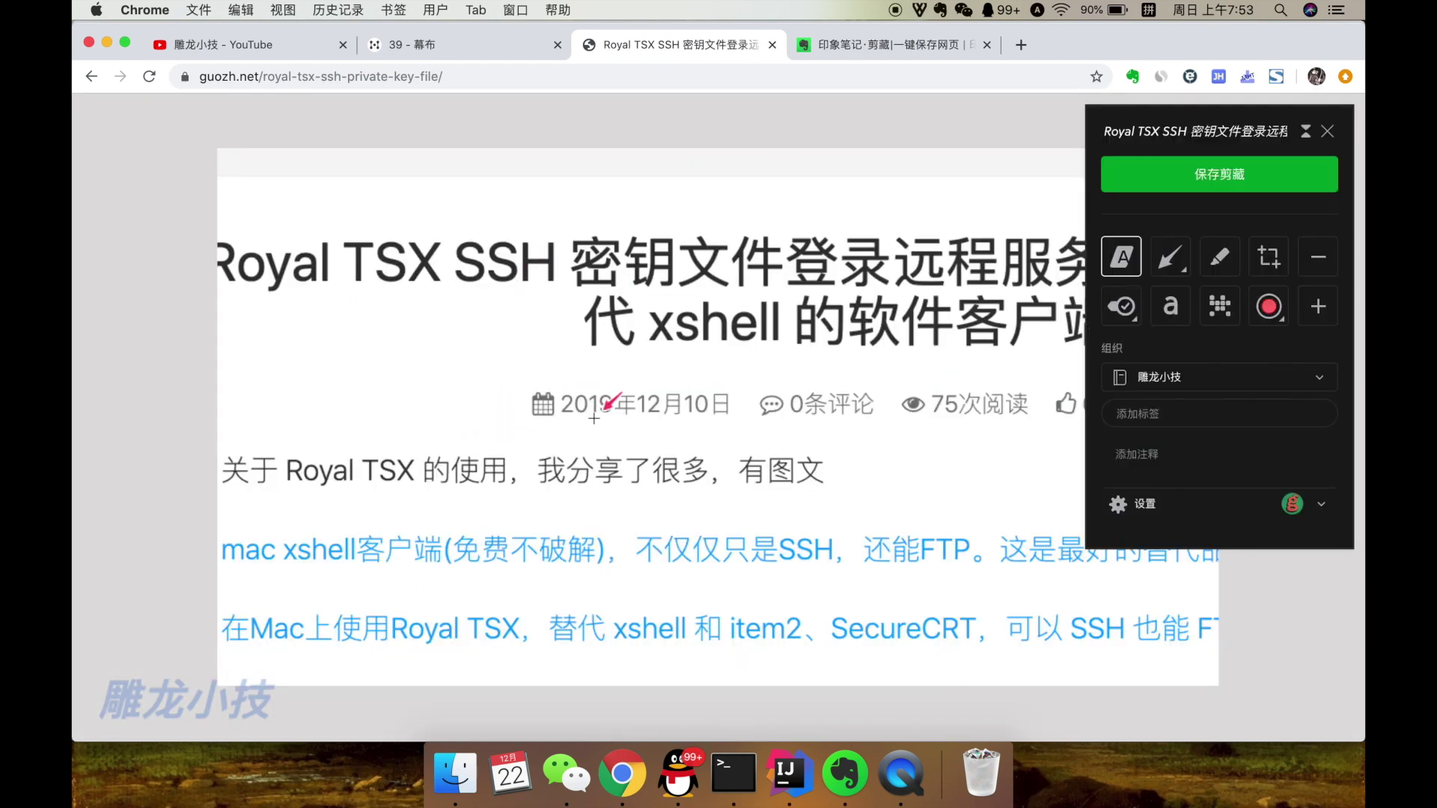
left_click_drag(763, 260, 629, 412)
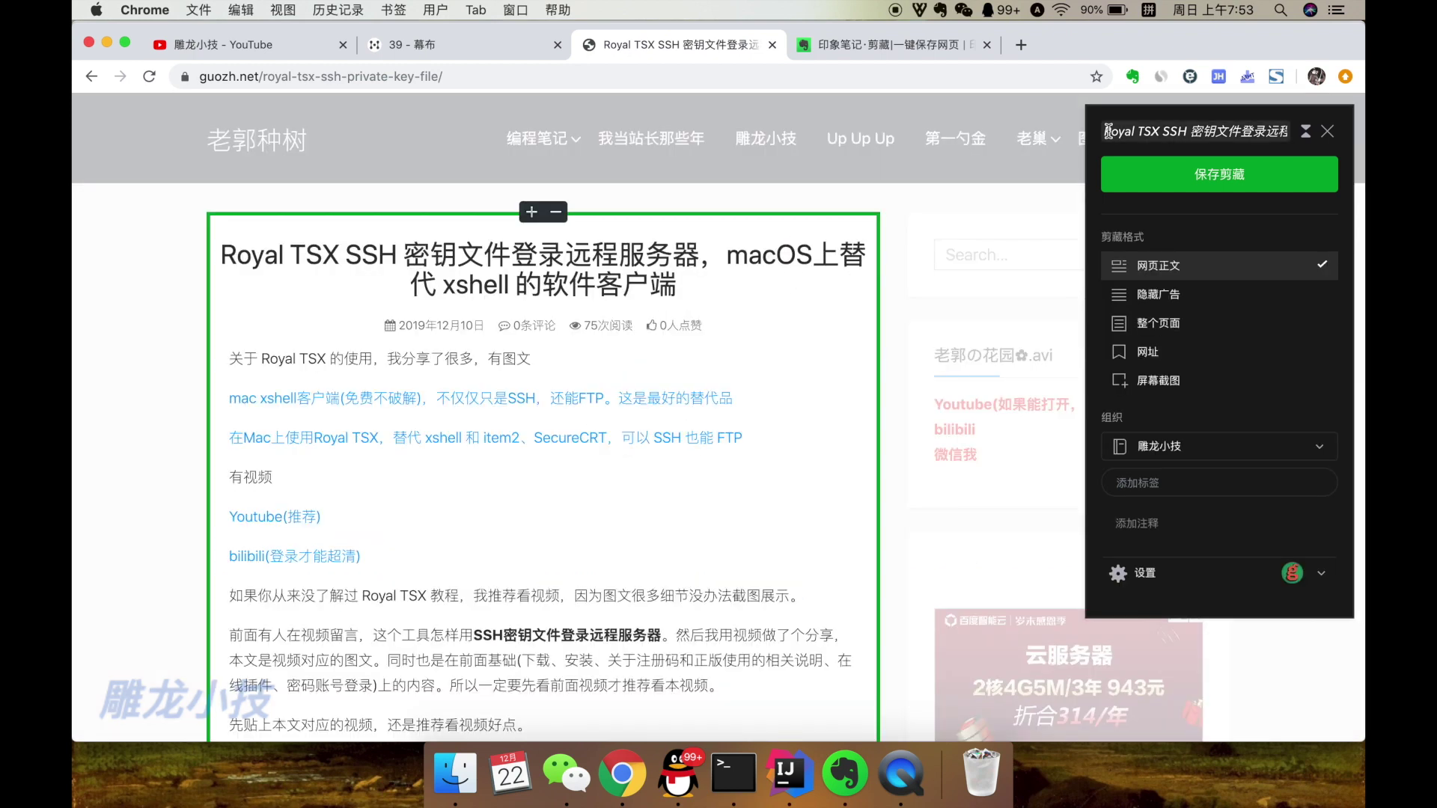
Add 11 to the start of the clip's title
left_click(1108, 131)
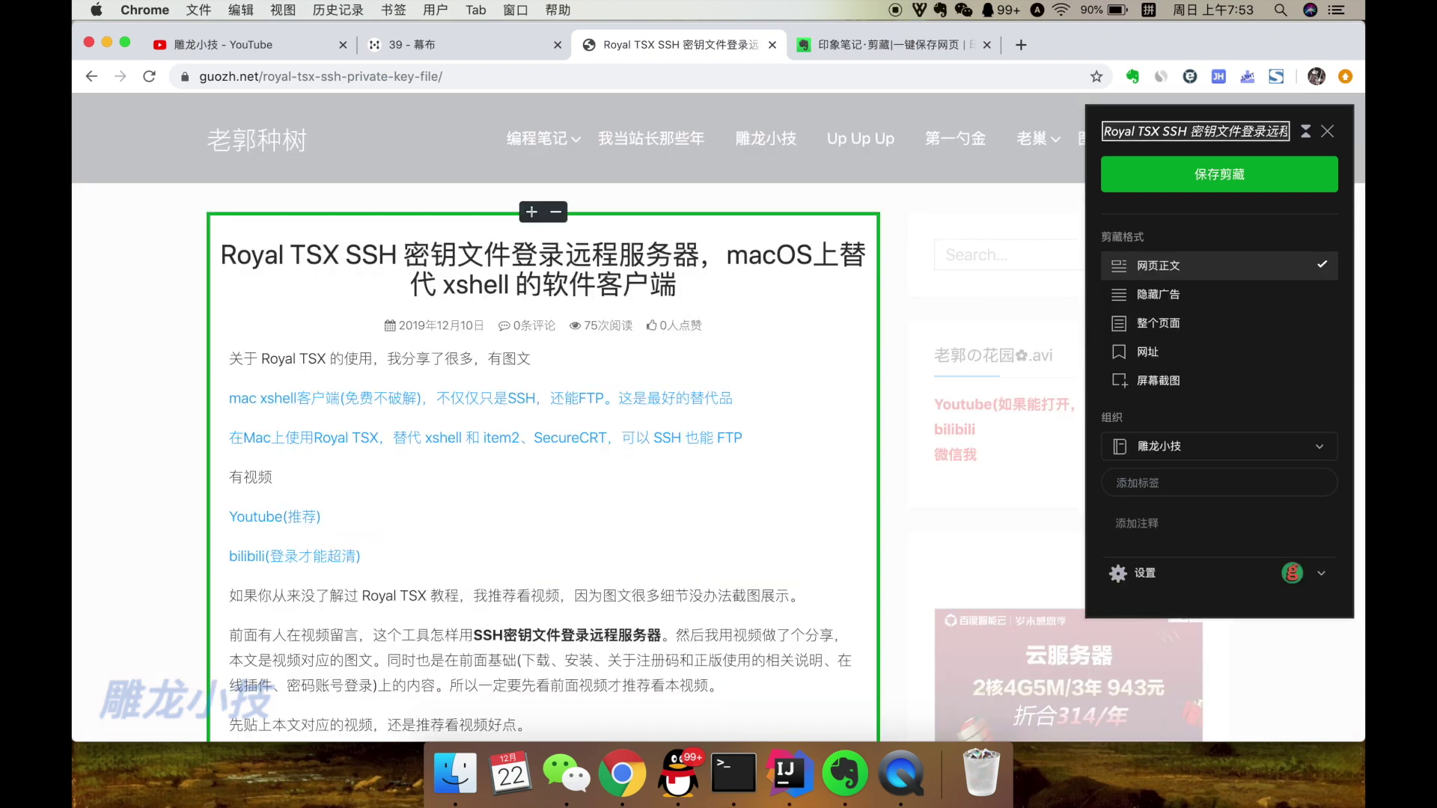
type("11")
key("Tab")
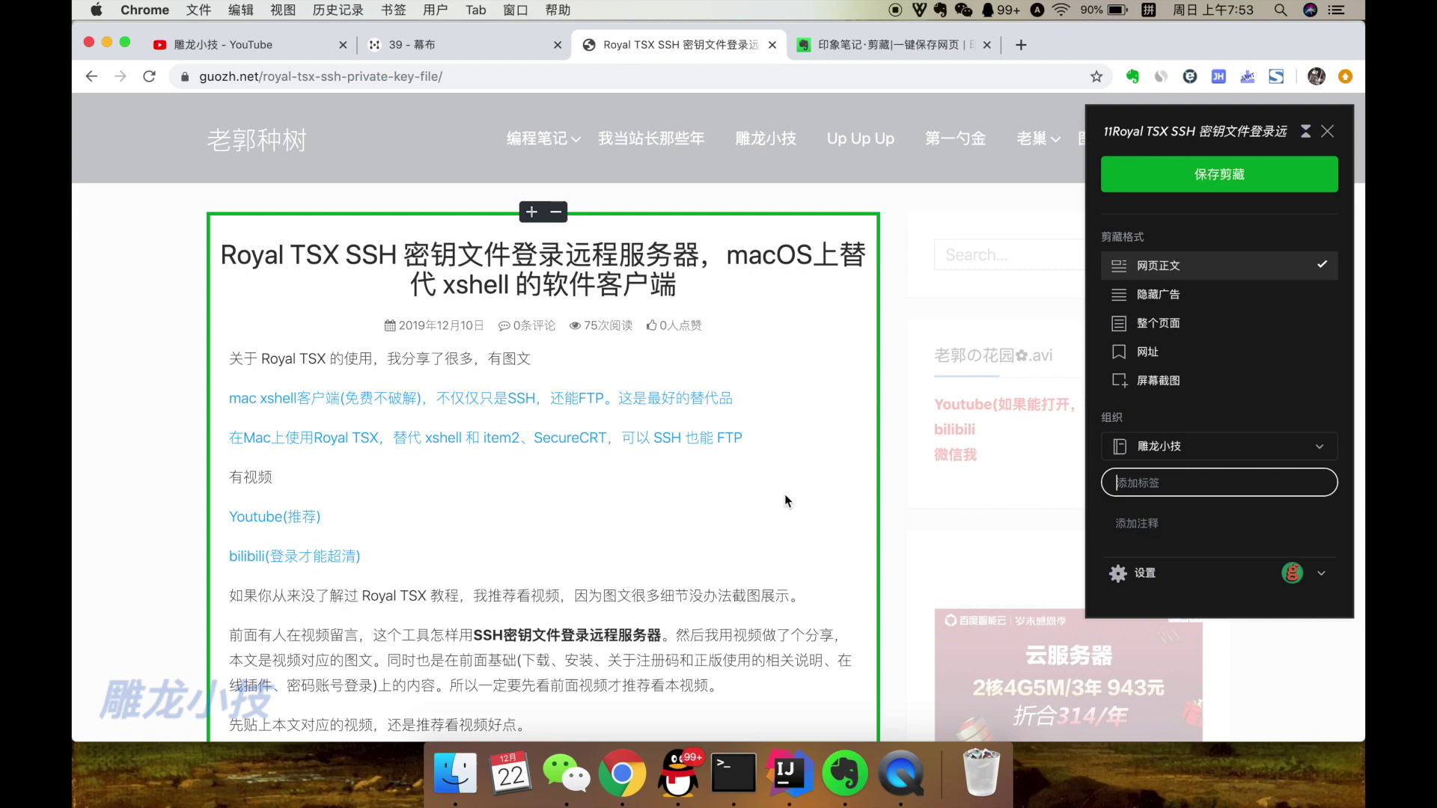
Tag the clip with royal tsx and save it to the 雕龙小技 notebook
type("ro")
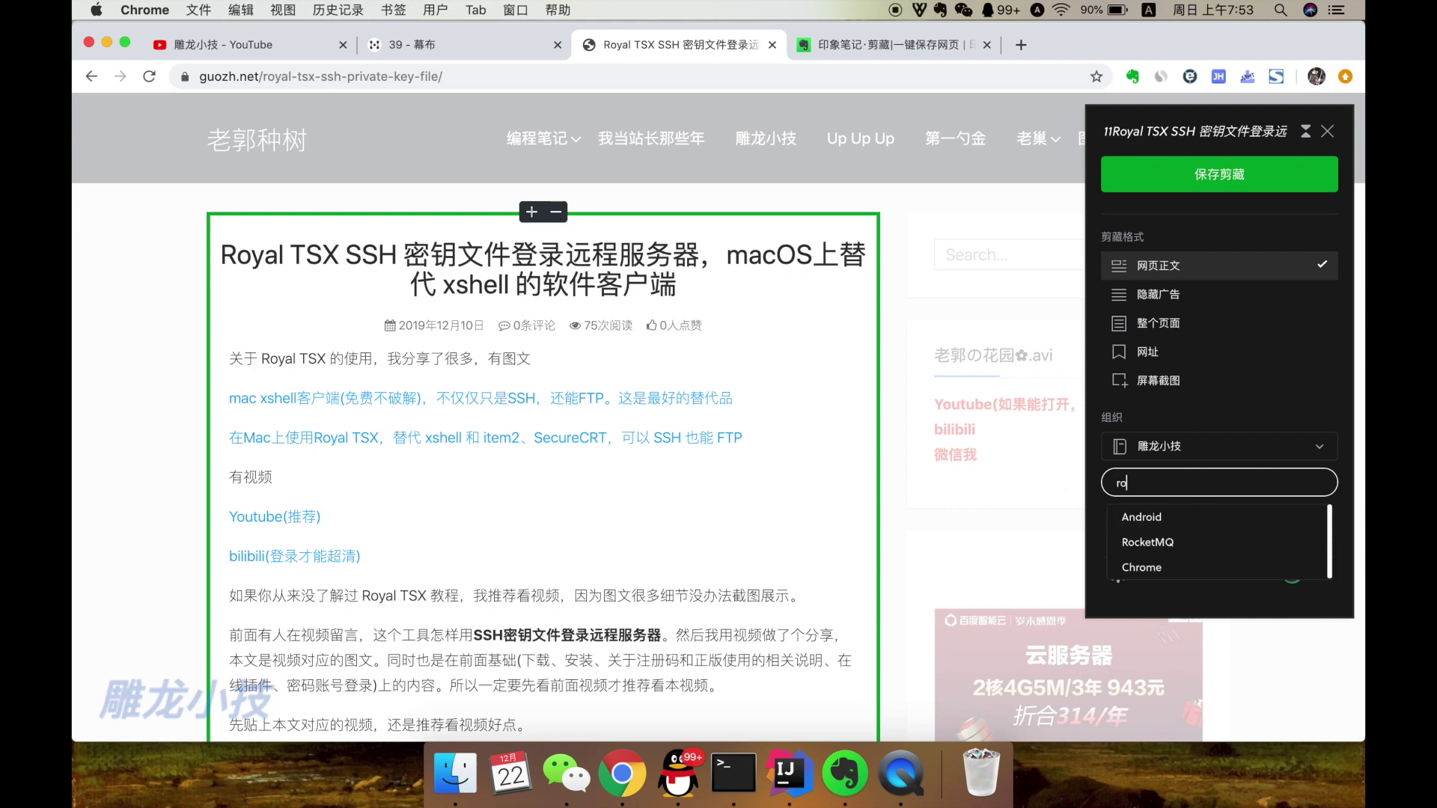
type("yal tsx")
key("Return")
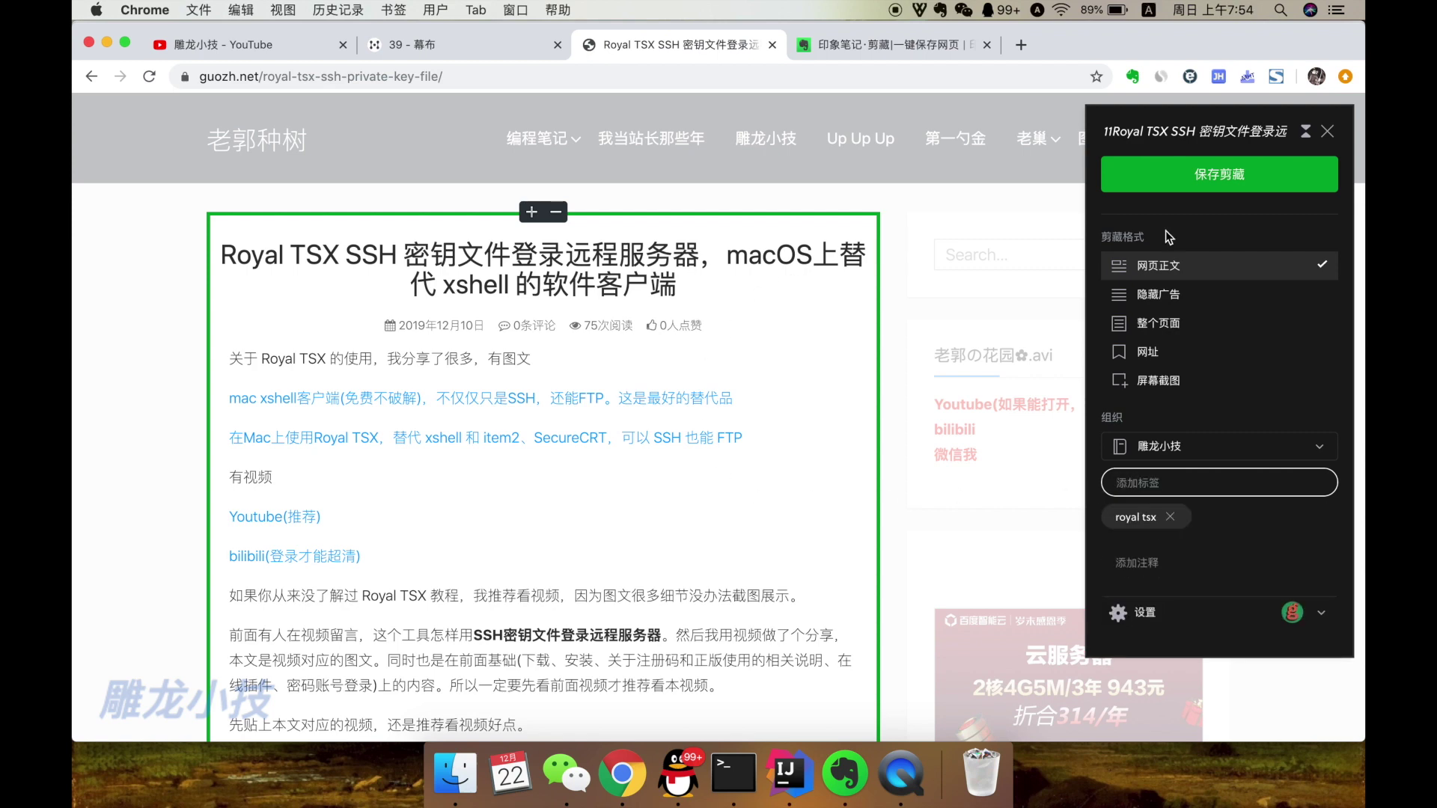
left_click(1216, 176)
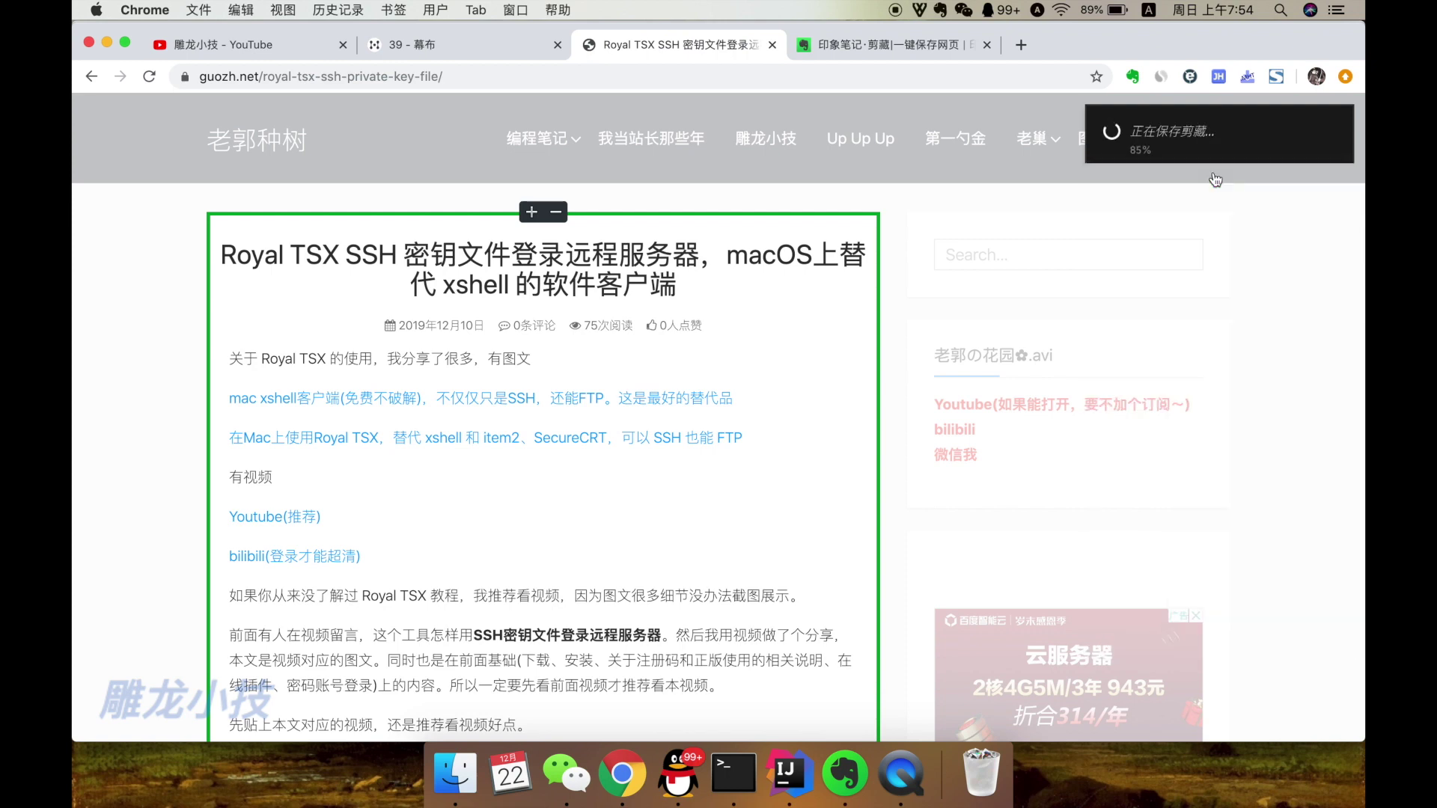
Look through the original Royal TSX article's text and images, and return to its beginning
scroll(401, 449, "down", 6)
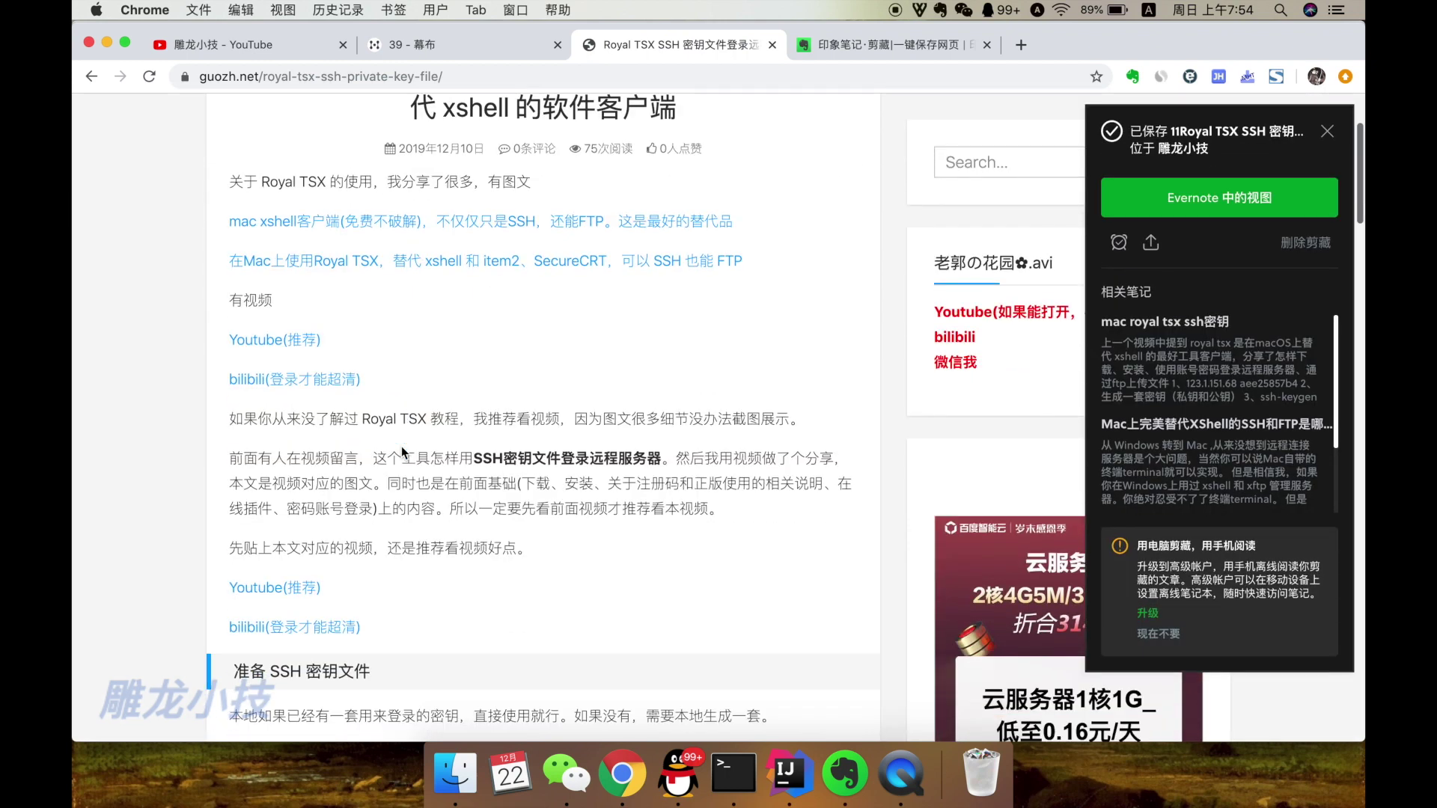
scroll(401, 446, "down", 7)
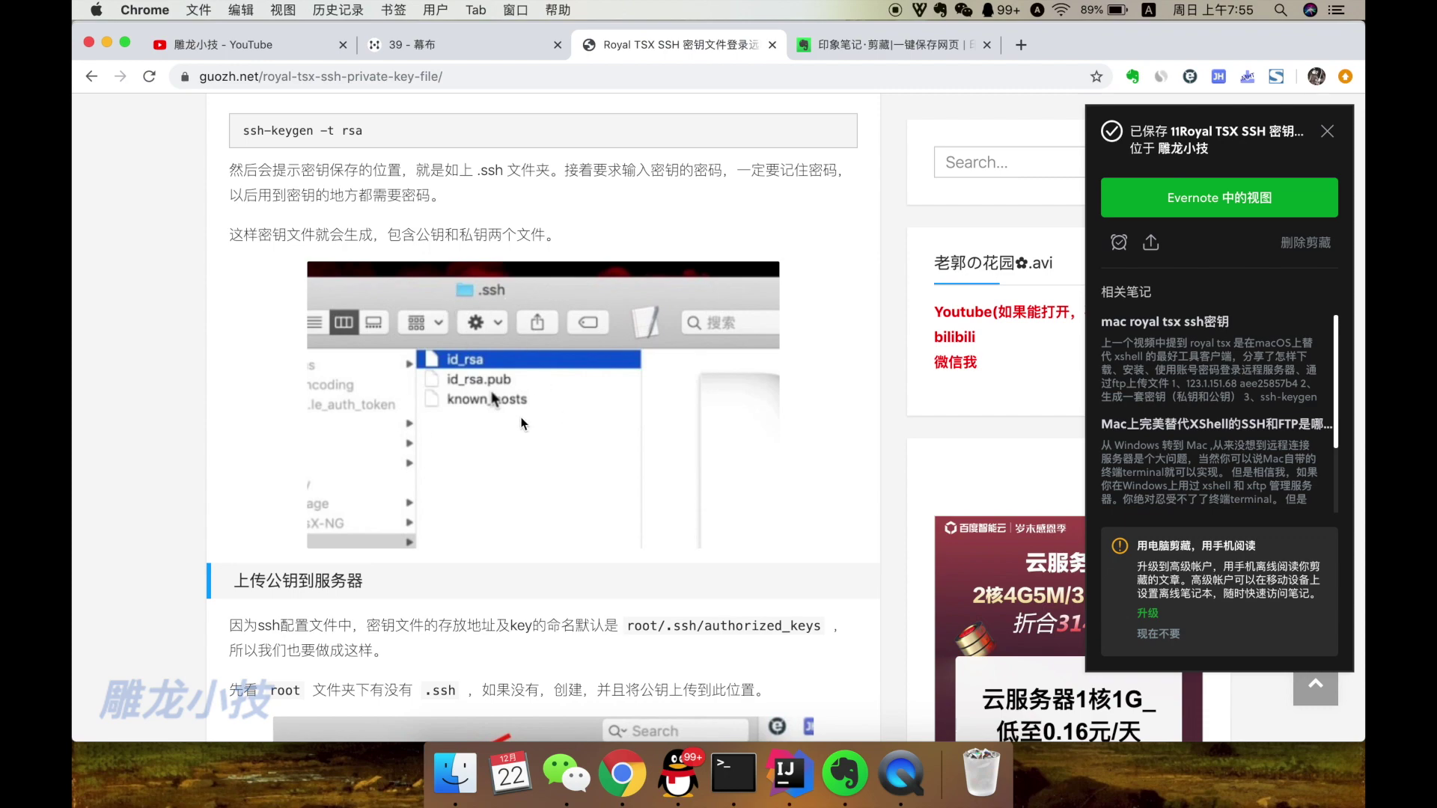
scroll(522, 423, "down", 2)
scroll(522, 423, "up", 12)
scroll(522, 423, "up", 1)
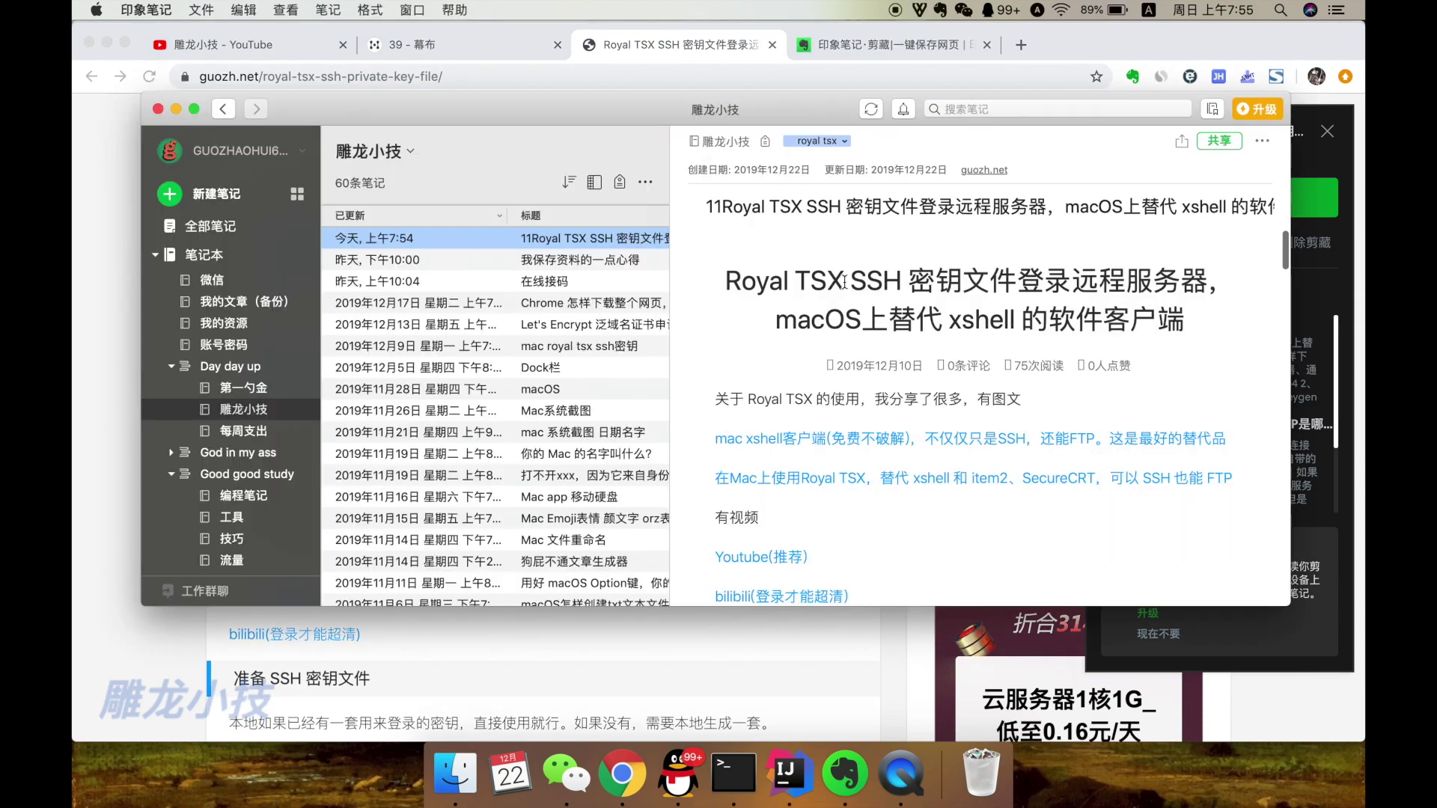
In 印象笔记, check the content of the clipped Royal TSX note and open the 我的文章（备份） notebook
scroll(1002, 465, "down", 6)
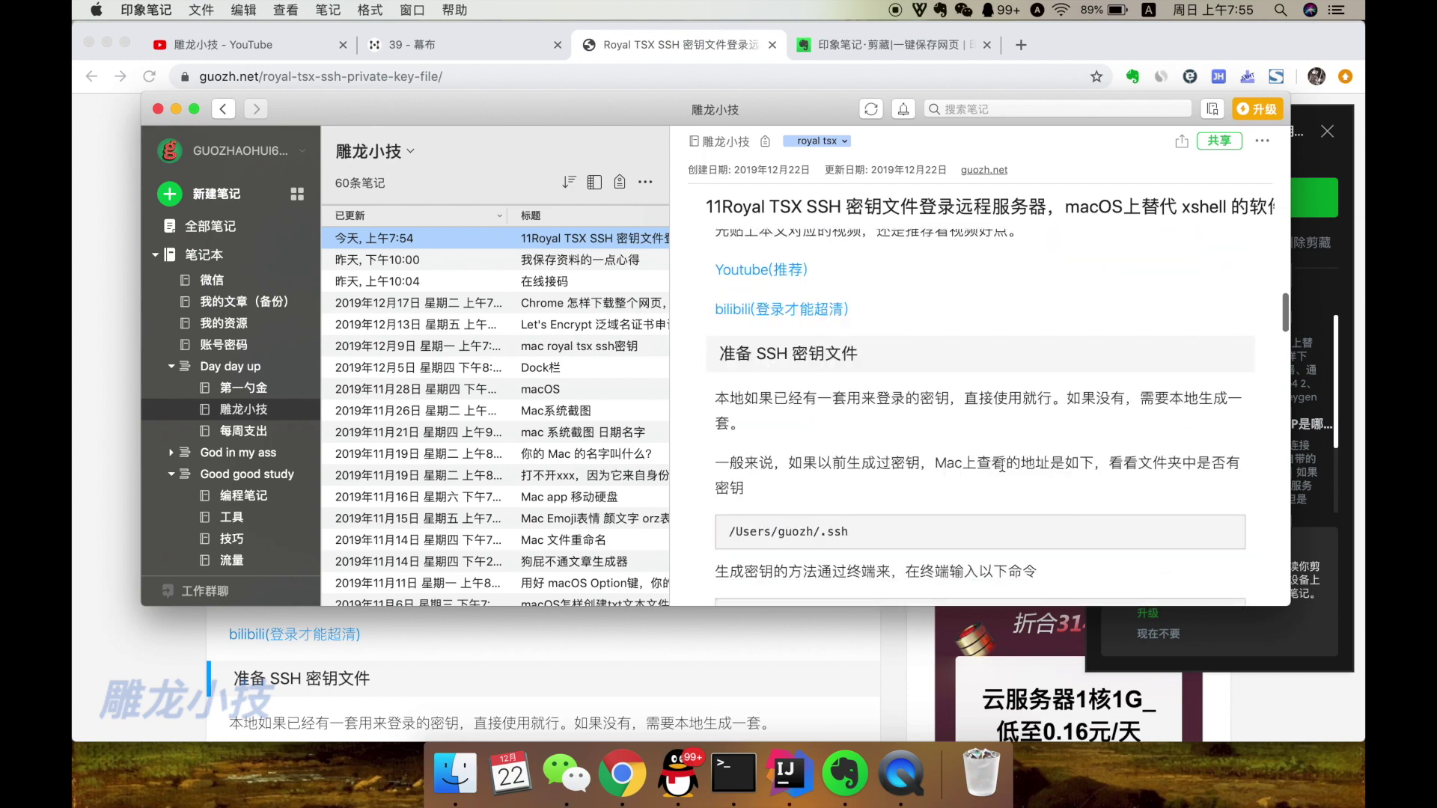
left_click(419, 259)
left_click(244, 301)
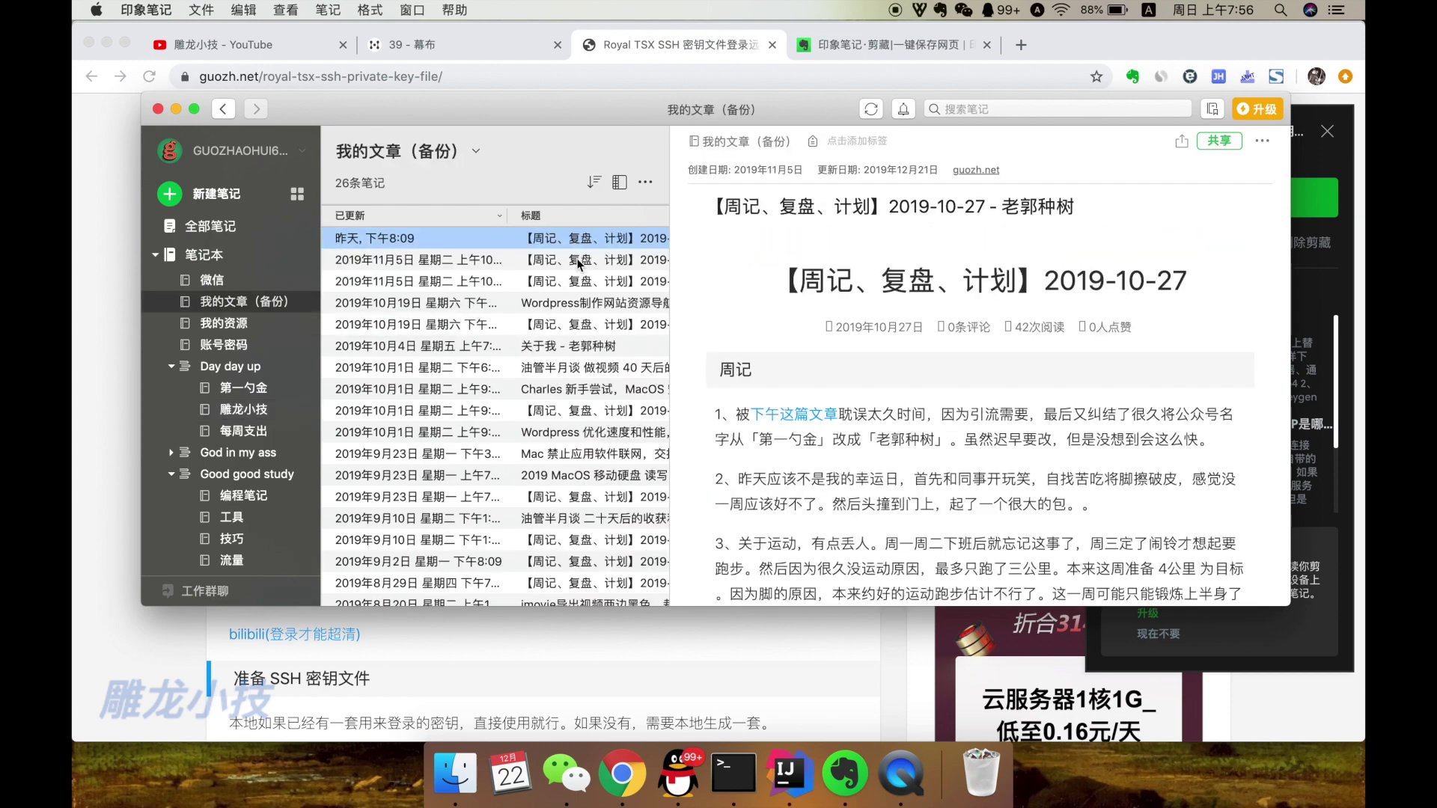
Compare the 老郭种树 blog's home page in Chrome with the notes in 印象笔记's 我的文章（备份） notebook
key("super+Tab")
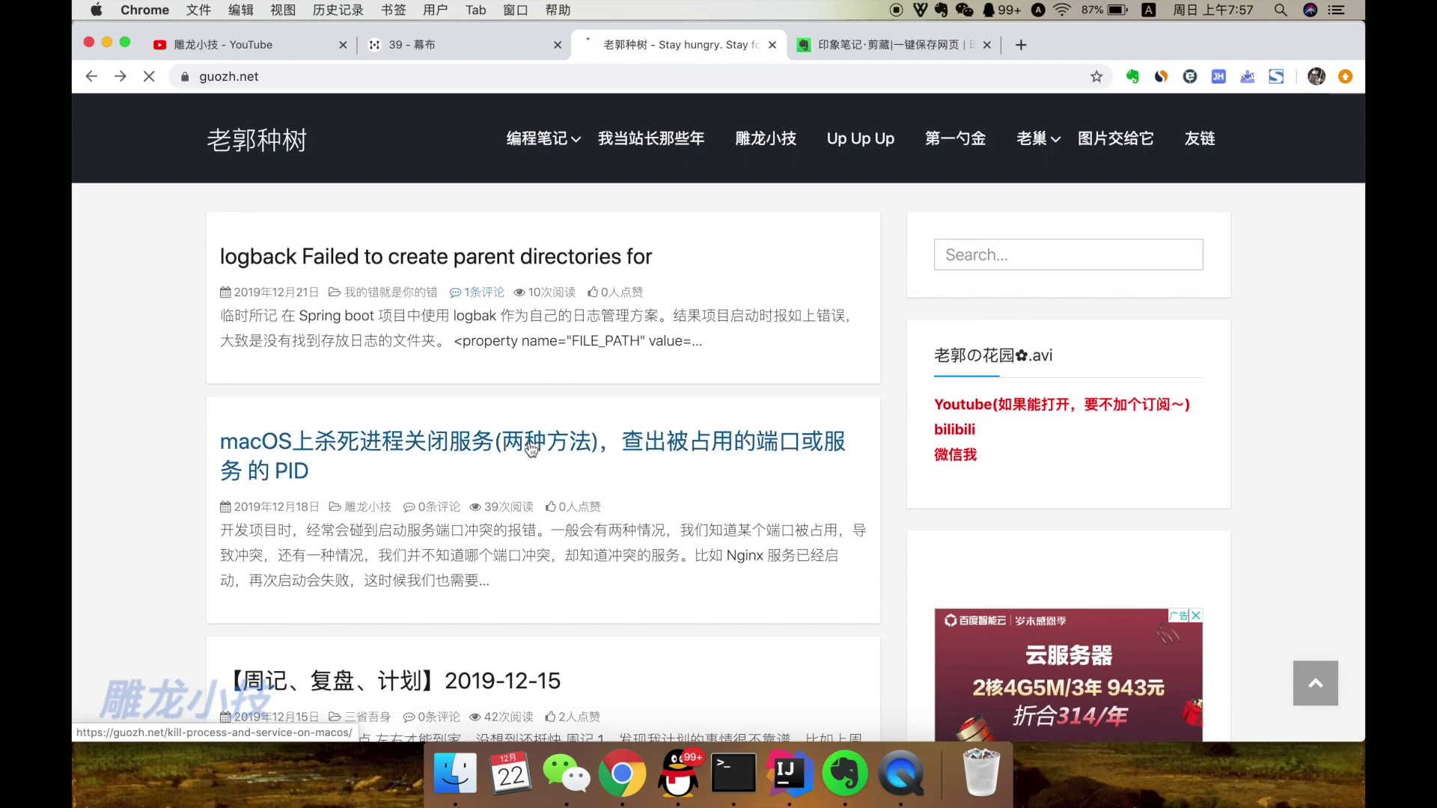
key("super+Tab")
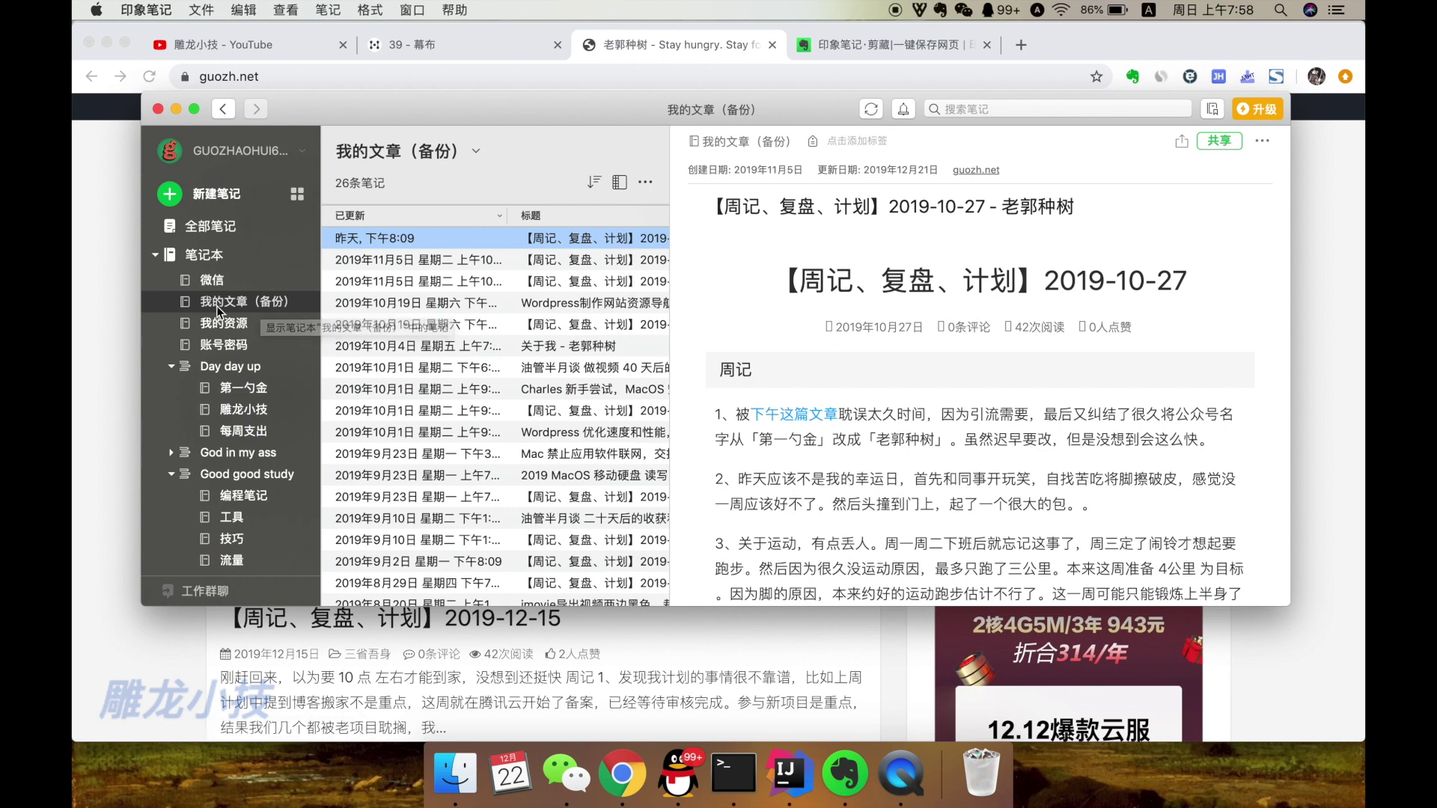
scroll(475, 392, "down", 5)
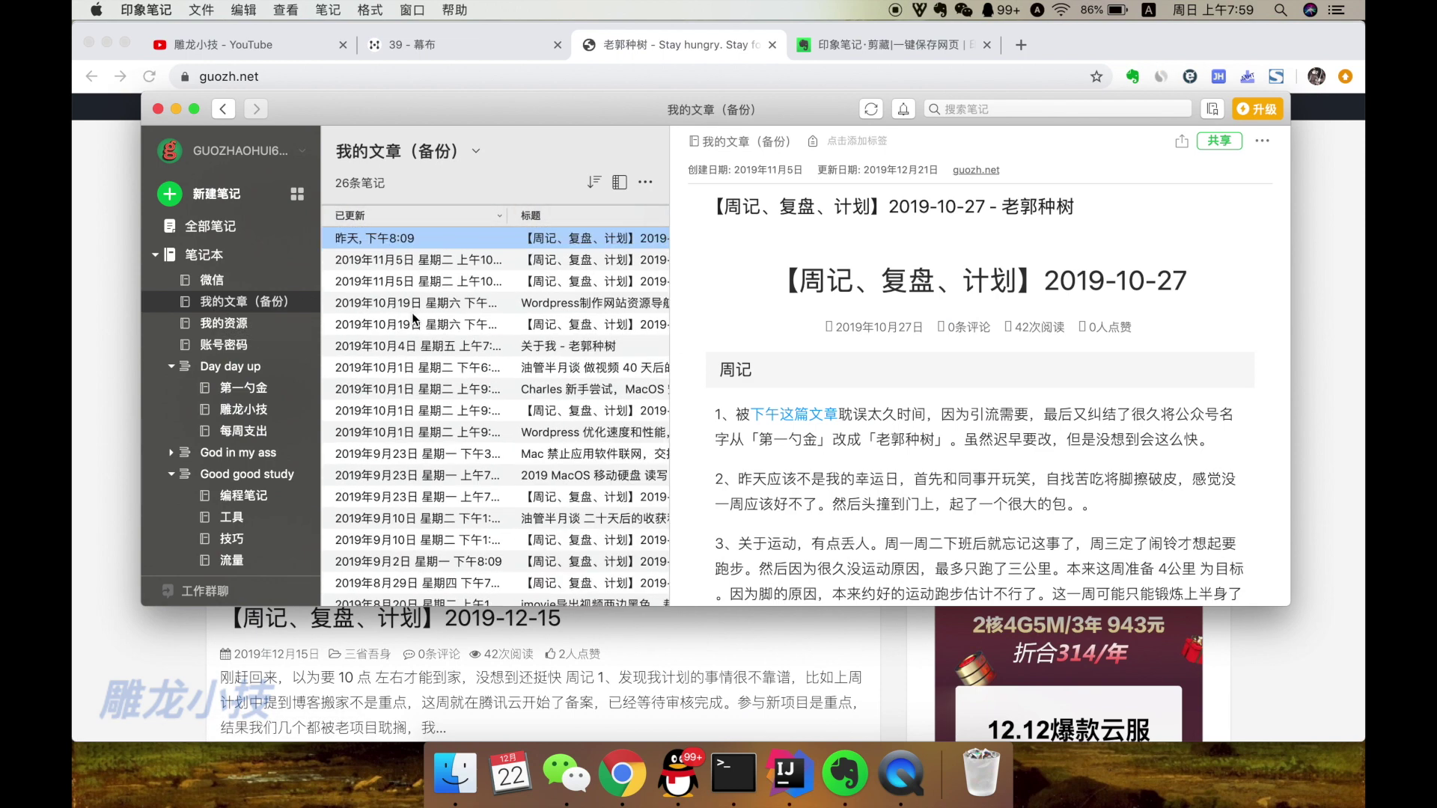
scroll(557, 317, "down", 1)
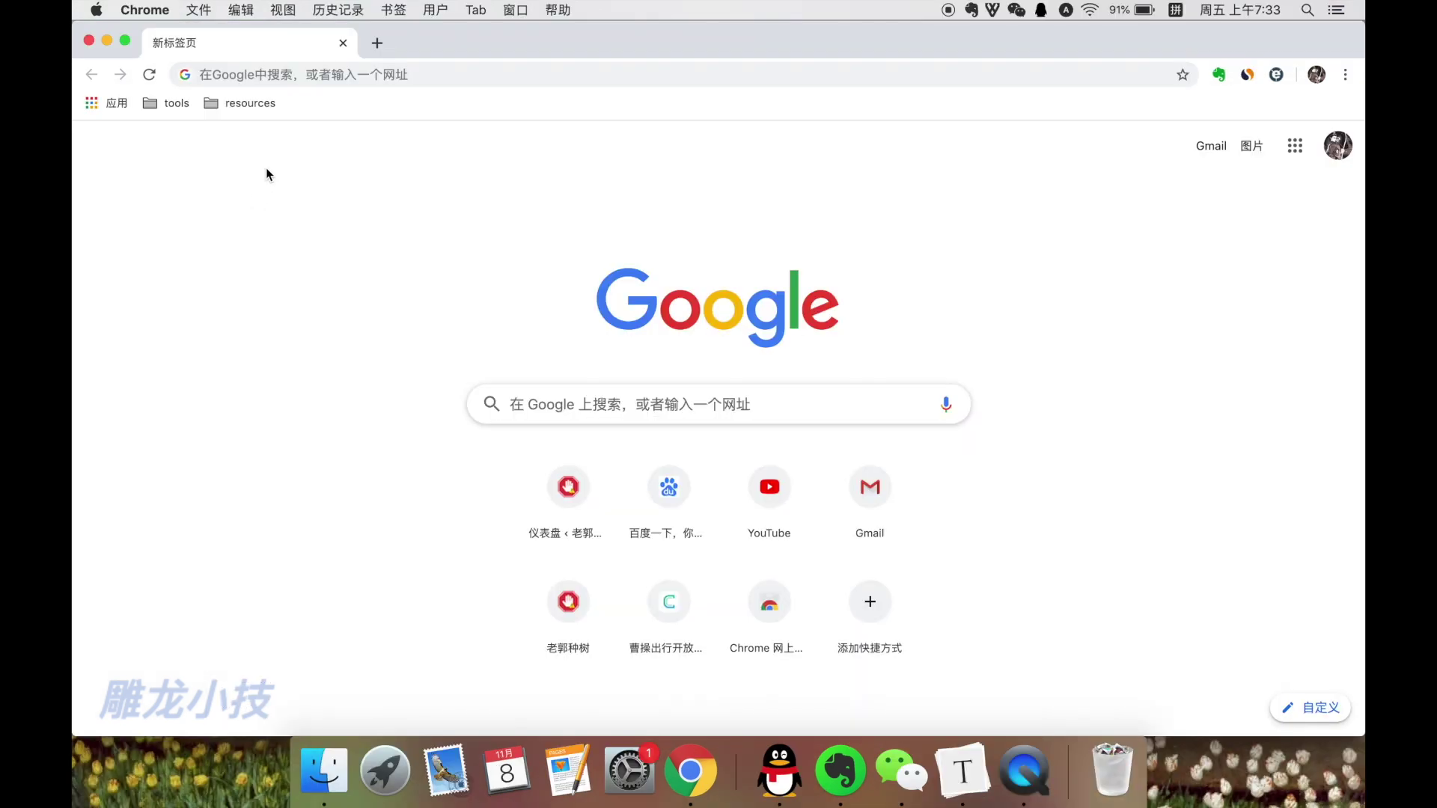
Search Google for 老郭种树 and open the guozh.net blog from the results
left_click(309, 77)
type("laoguo")
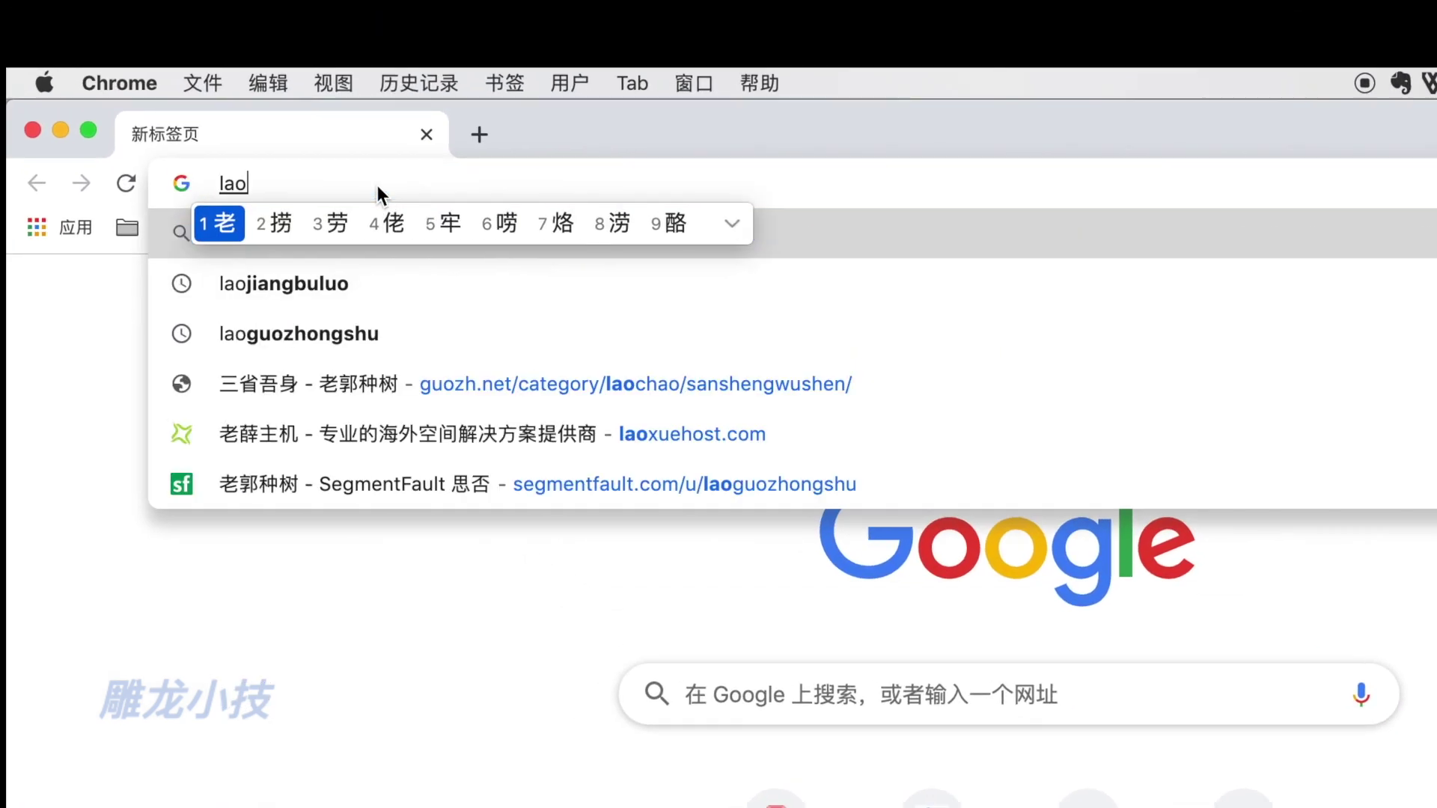
key("space")
type("zhongshu")
key("space")
key("Return")
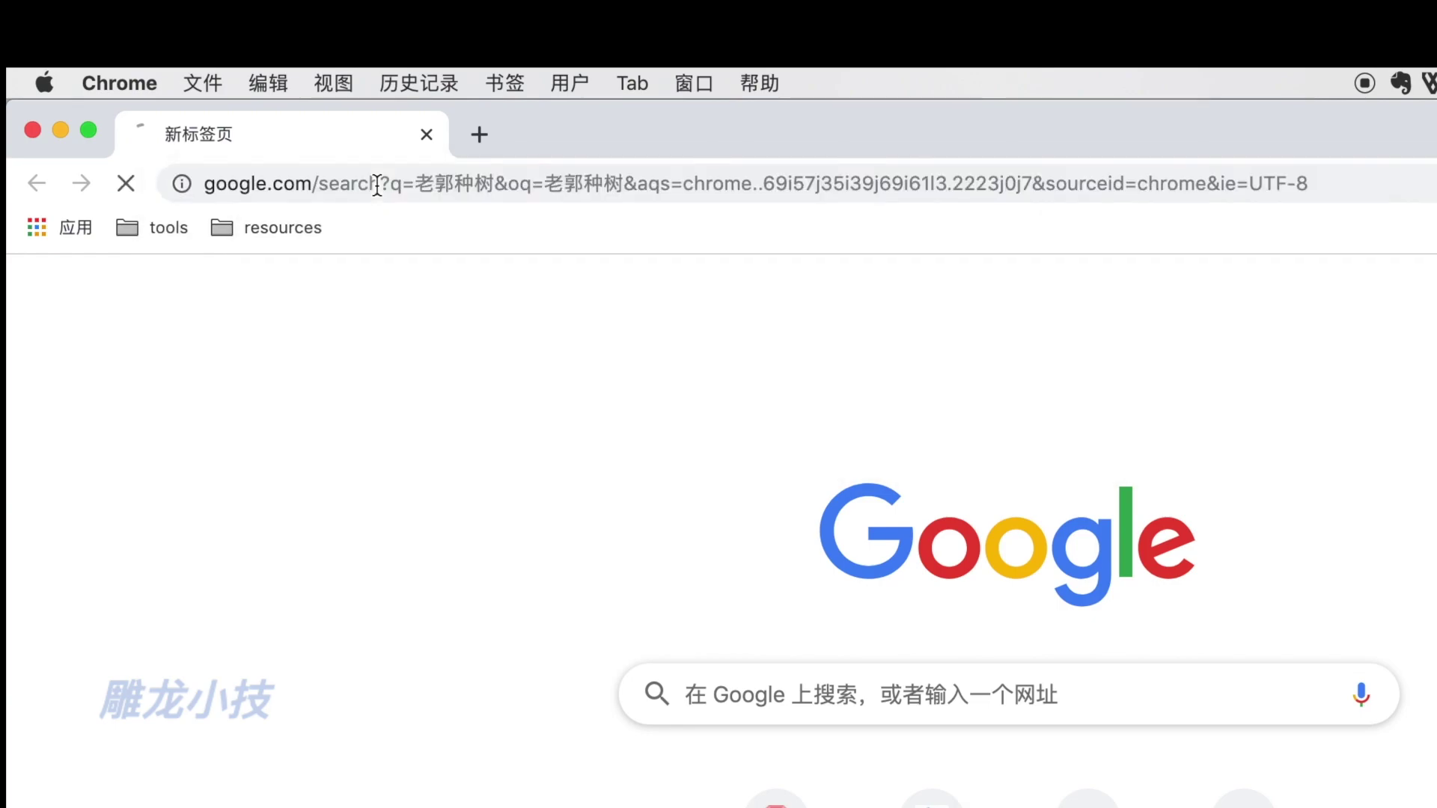
left_click(353, 470)
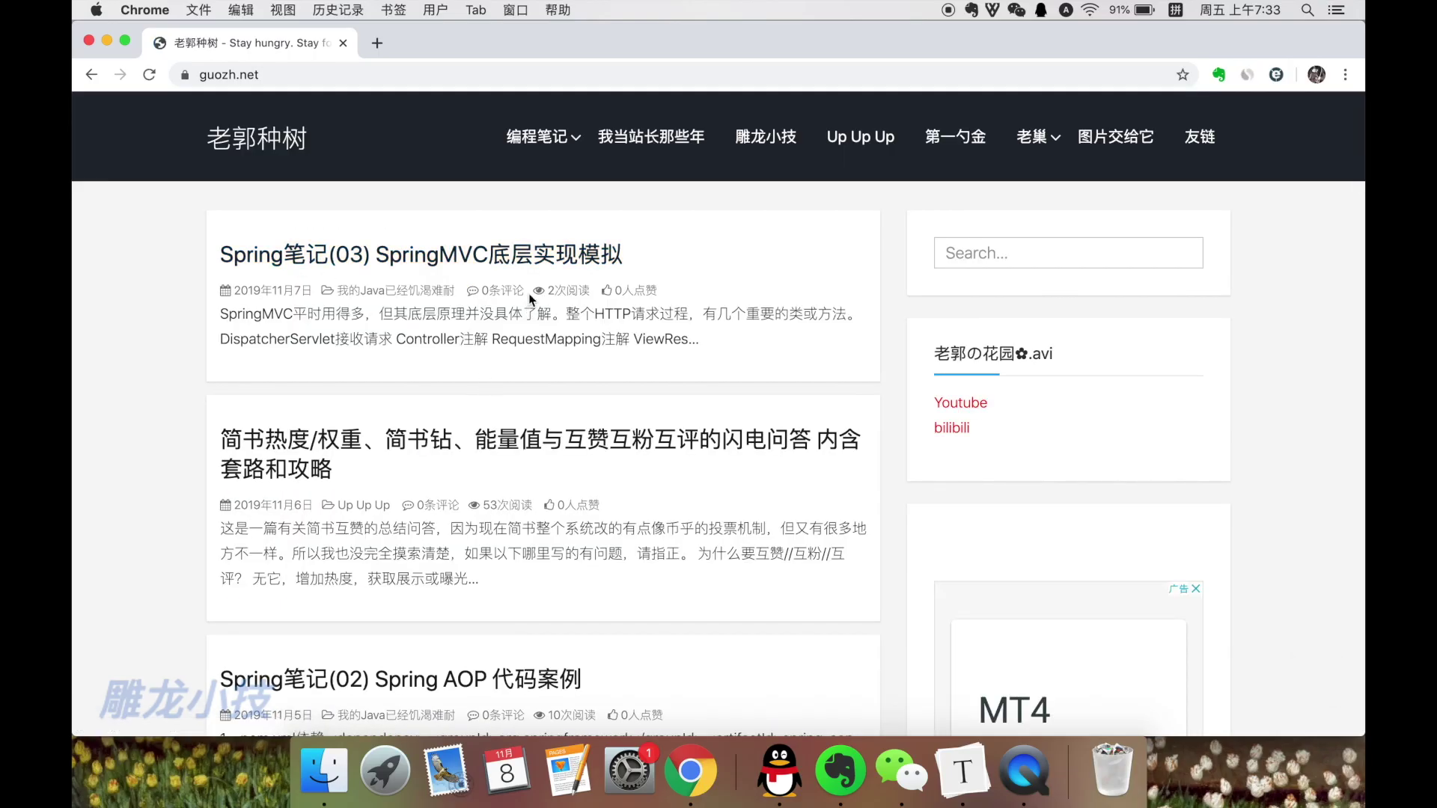
Open the blog's 我当站长那些年 category and look through its articles
left_click(550, 142)
left_click(651, 138)
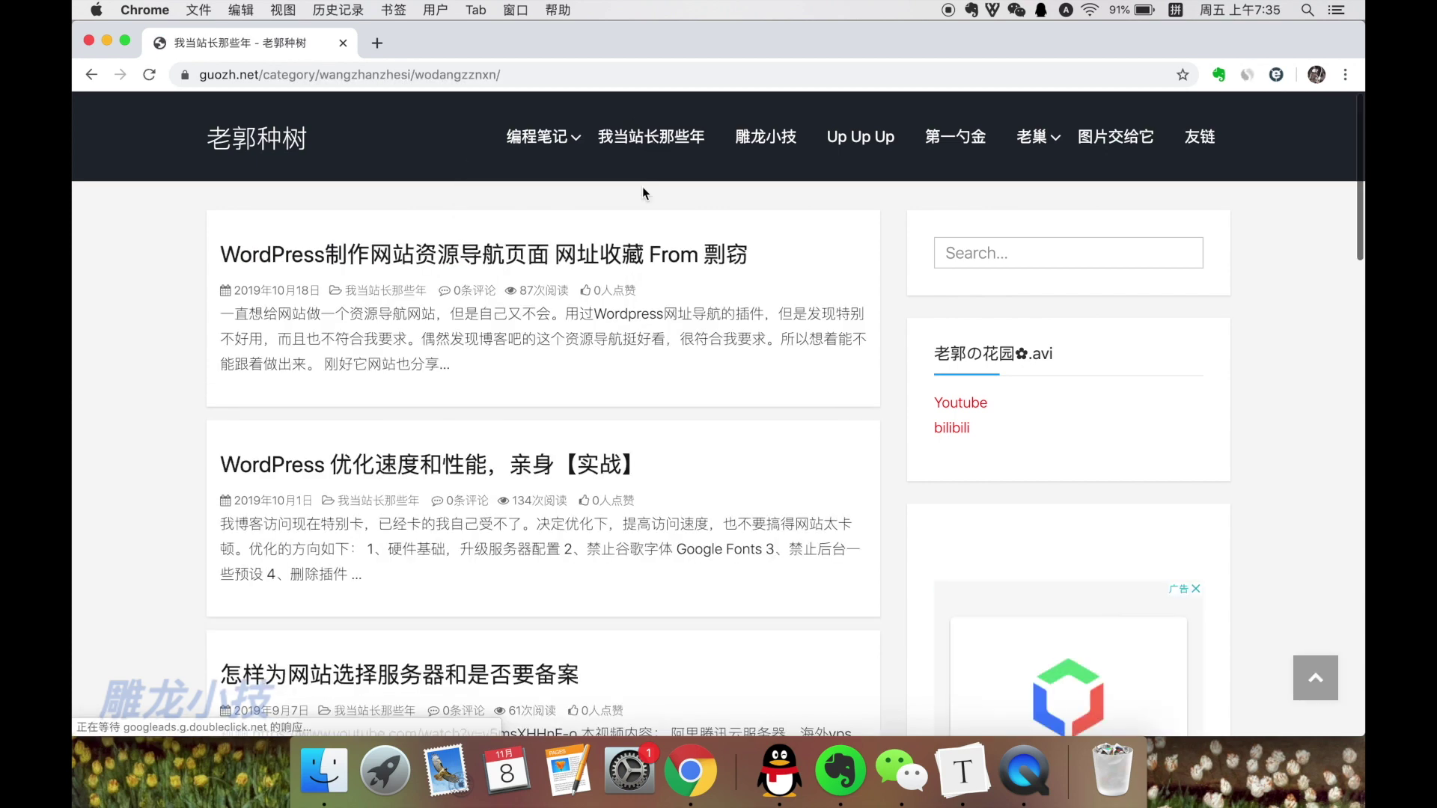
scroll(586, 338, "down", 7)
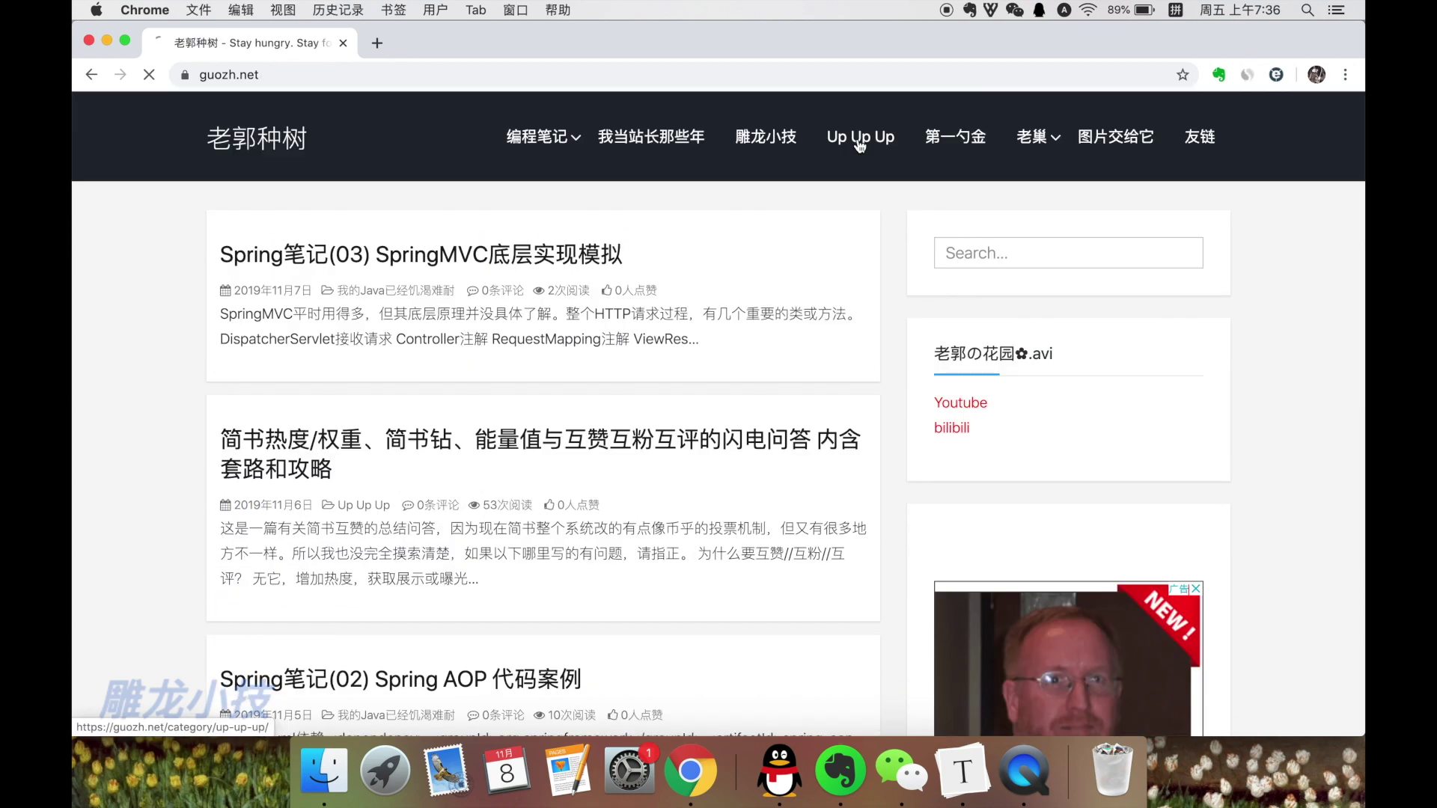
Open the Up Up Up category, look through its article list and return to its beginning
left_click(860, 141)
scroll(648, 329, "down", 3)
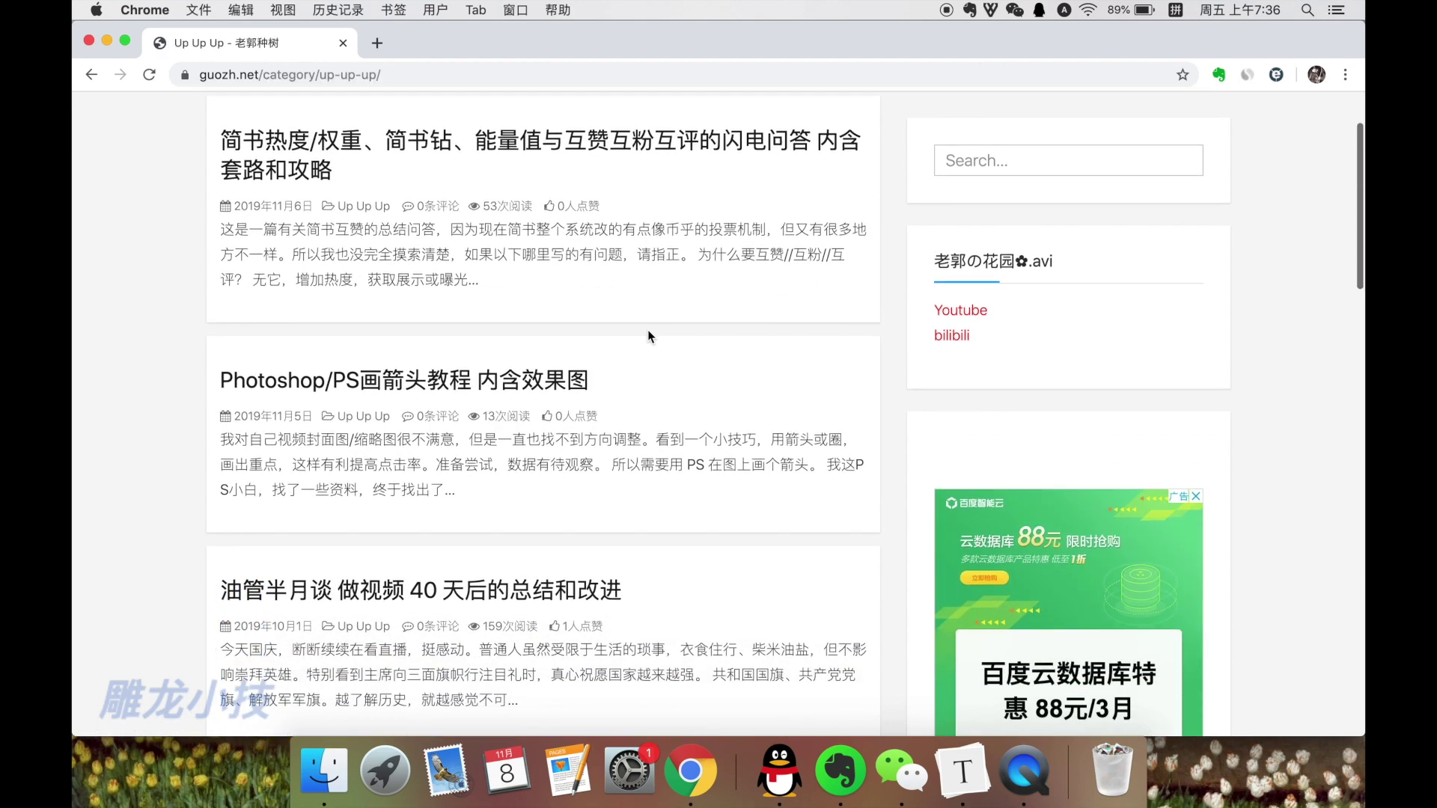
scroll(648, 333, "down", 8)
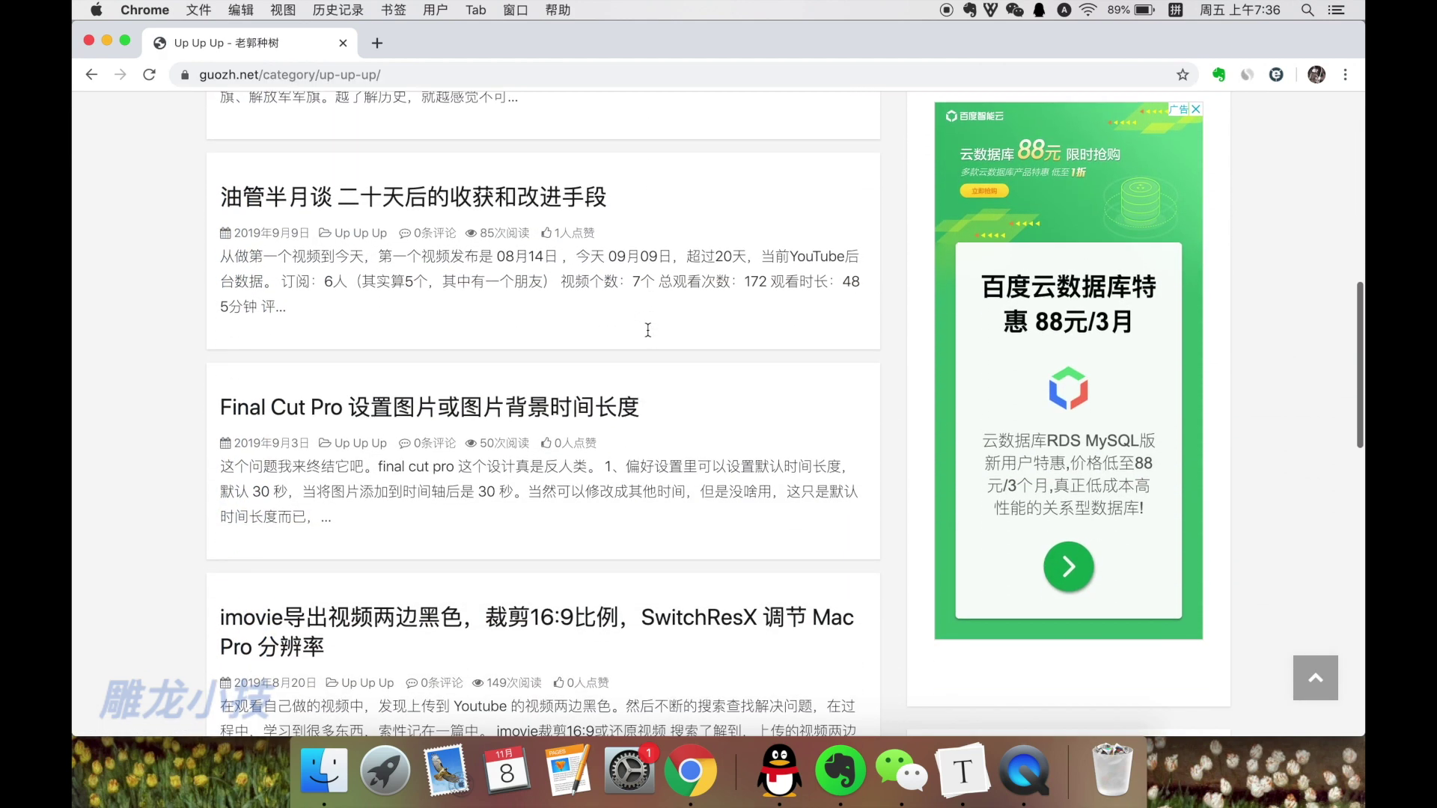
scroll(648, 329, "down", 4)
scroll(823, 300, "up", 15)
Open the 第一勺金 category and look through its case articles, returning to the site's navigation
left_click(957, 144)
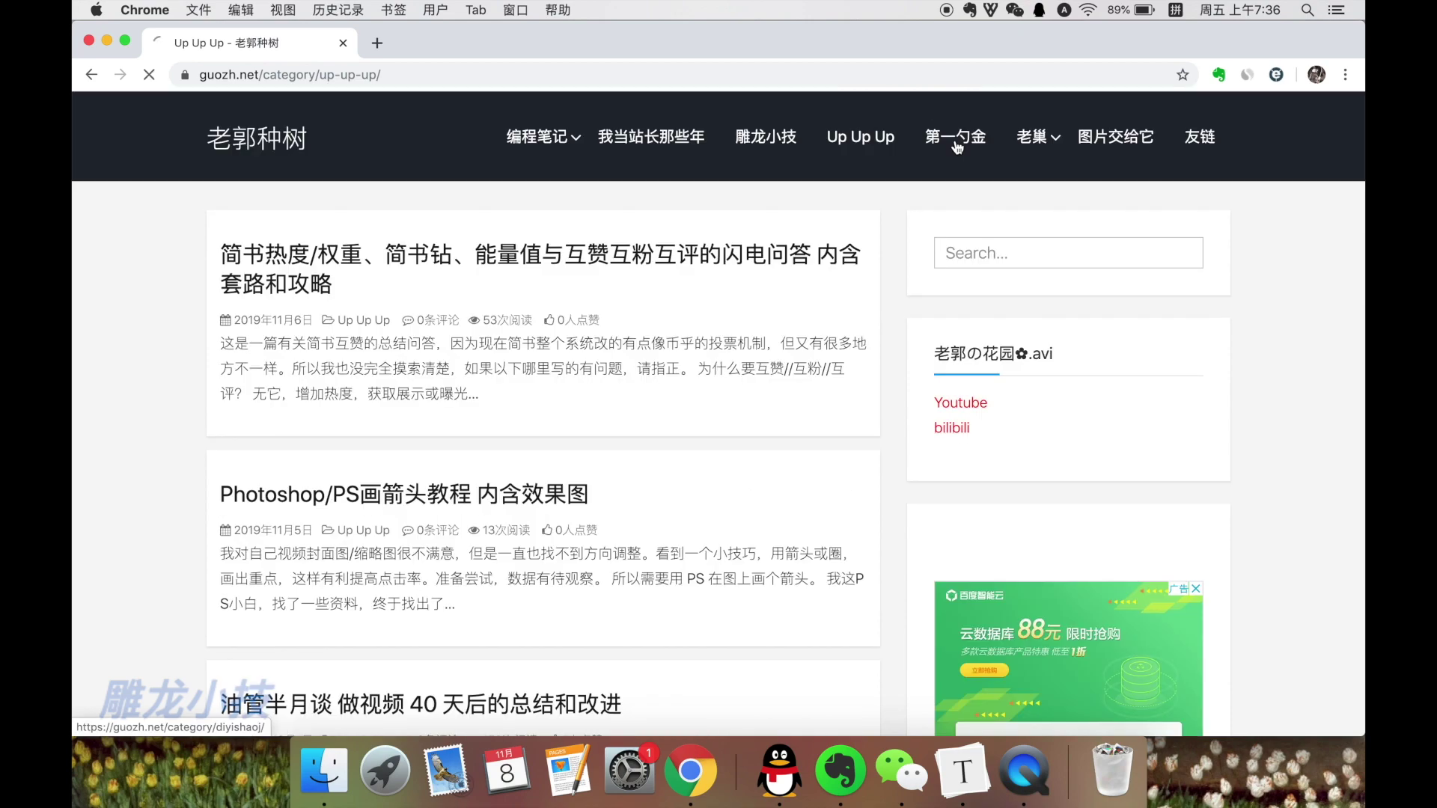
scroll(648, 404, "down", 4)
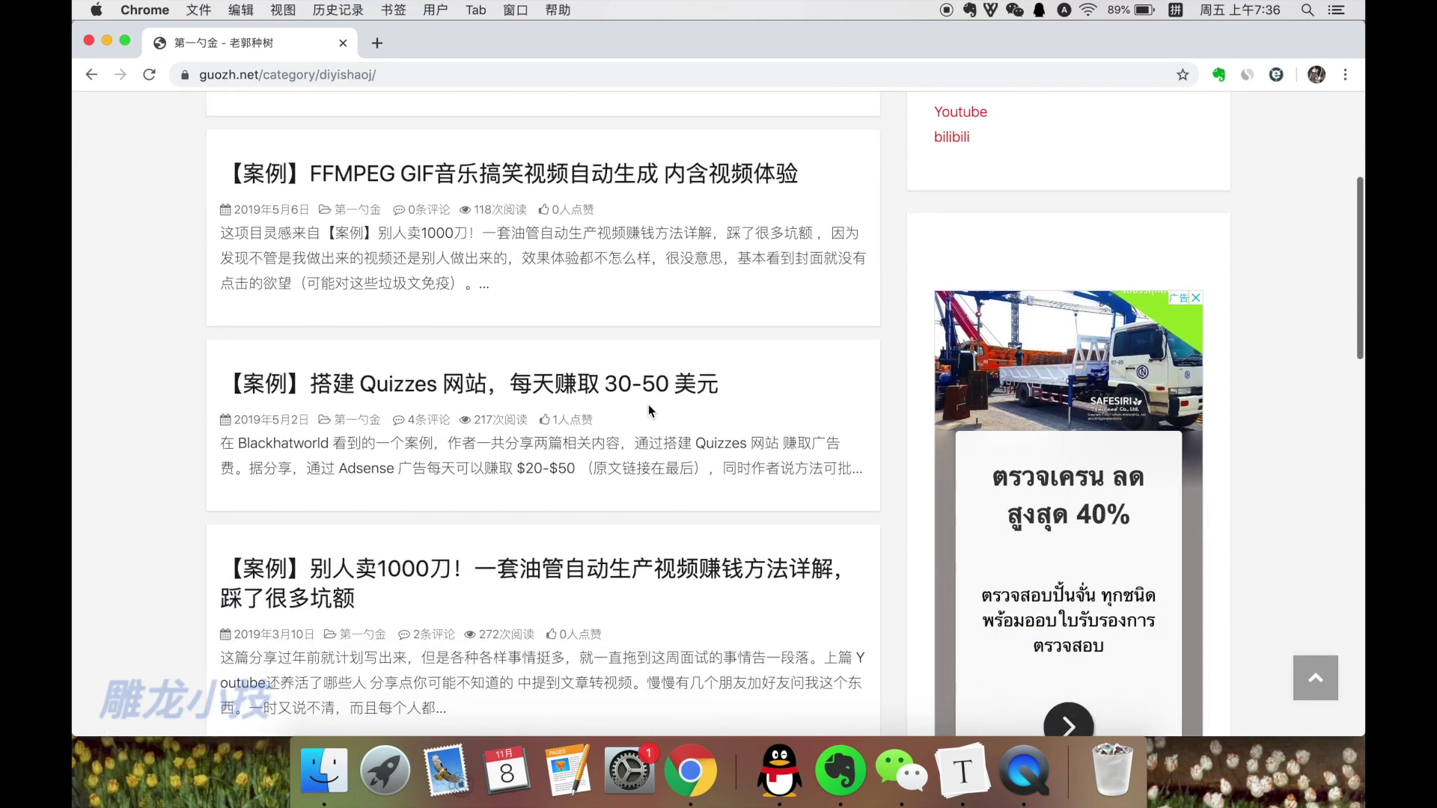
scroll(648, 404, "down", 5)
scroll(648, 404, "up", 10)
mouse_move(1033, 154)
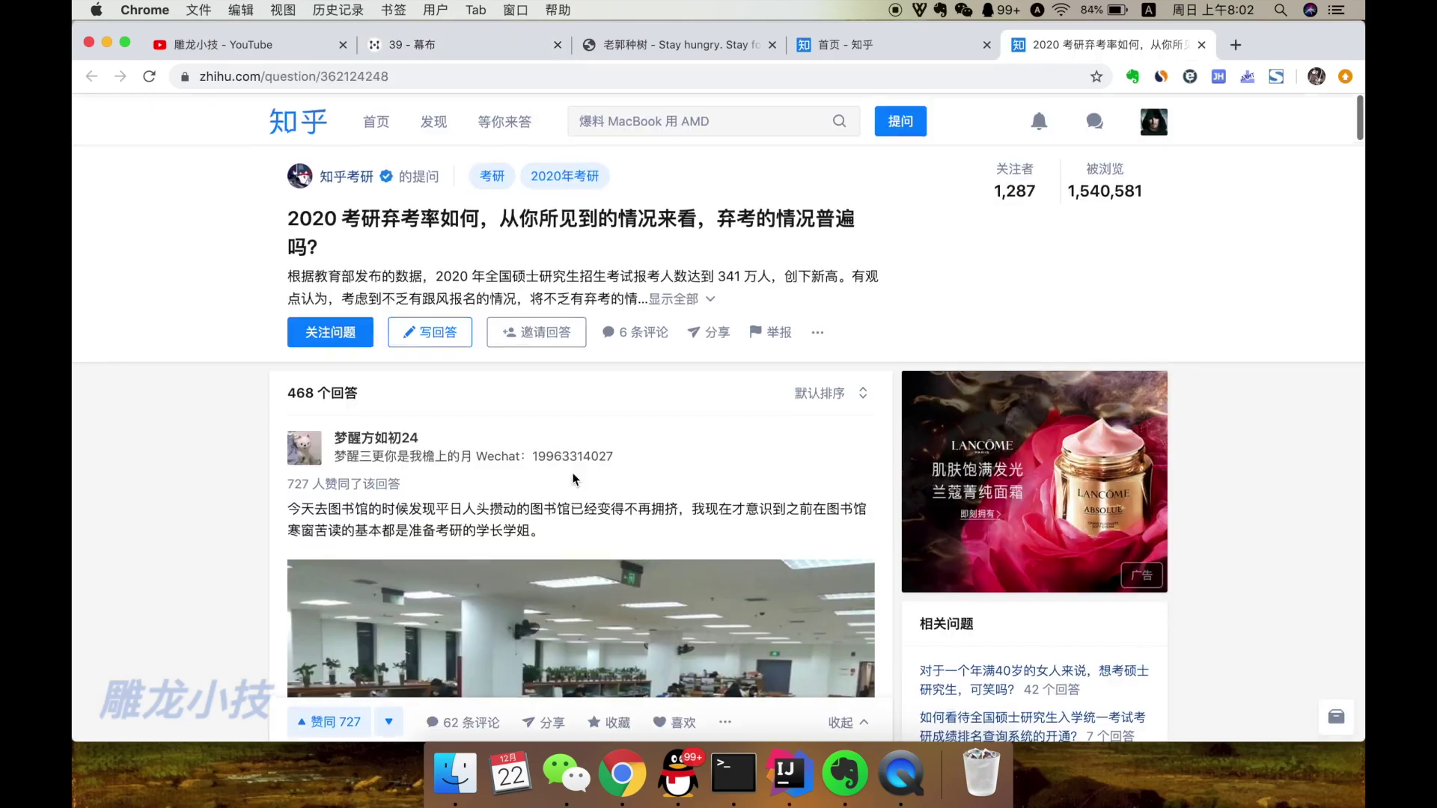
Look through the first answer's text and images on the Zhihu question about the 2020 考研弃考率
scroll(517, 383, "down", 10)
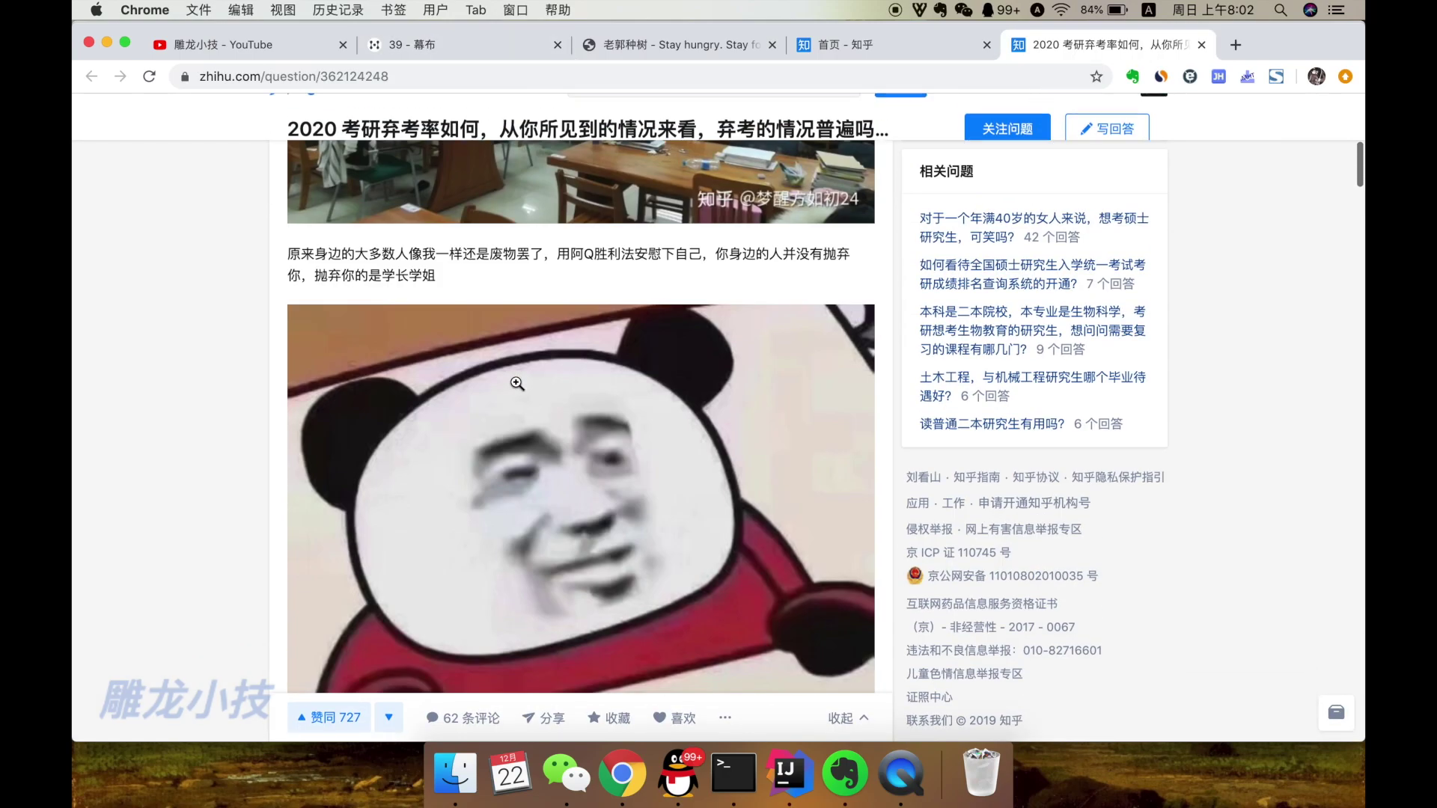
scroll(517, 383, "up", 10)
scroll(673, 523, "down", 6)
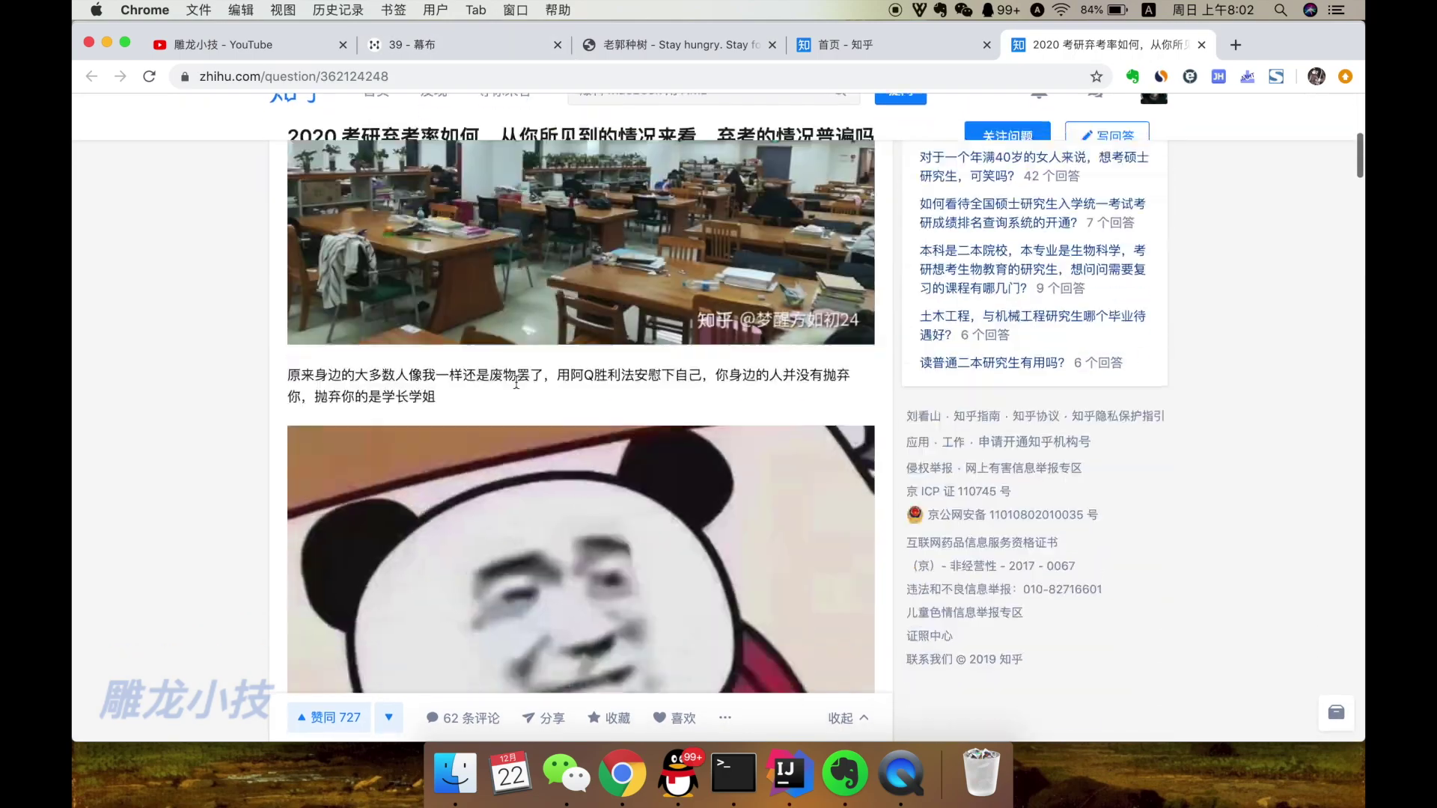
scroll(822, 661, "up", 3)
scroll(580, 632, "down", 3)
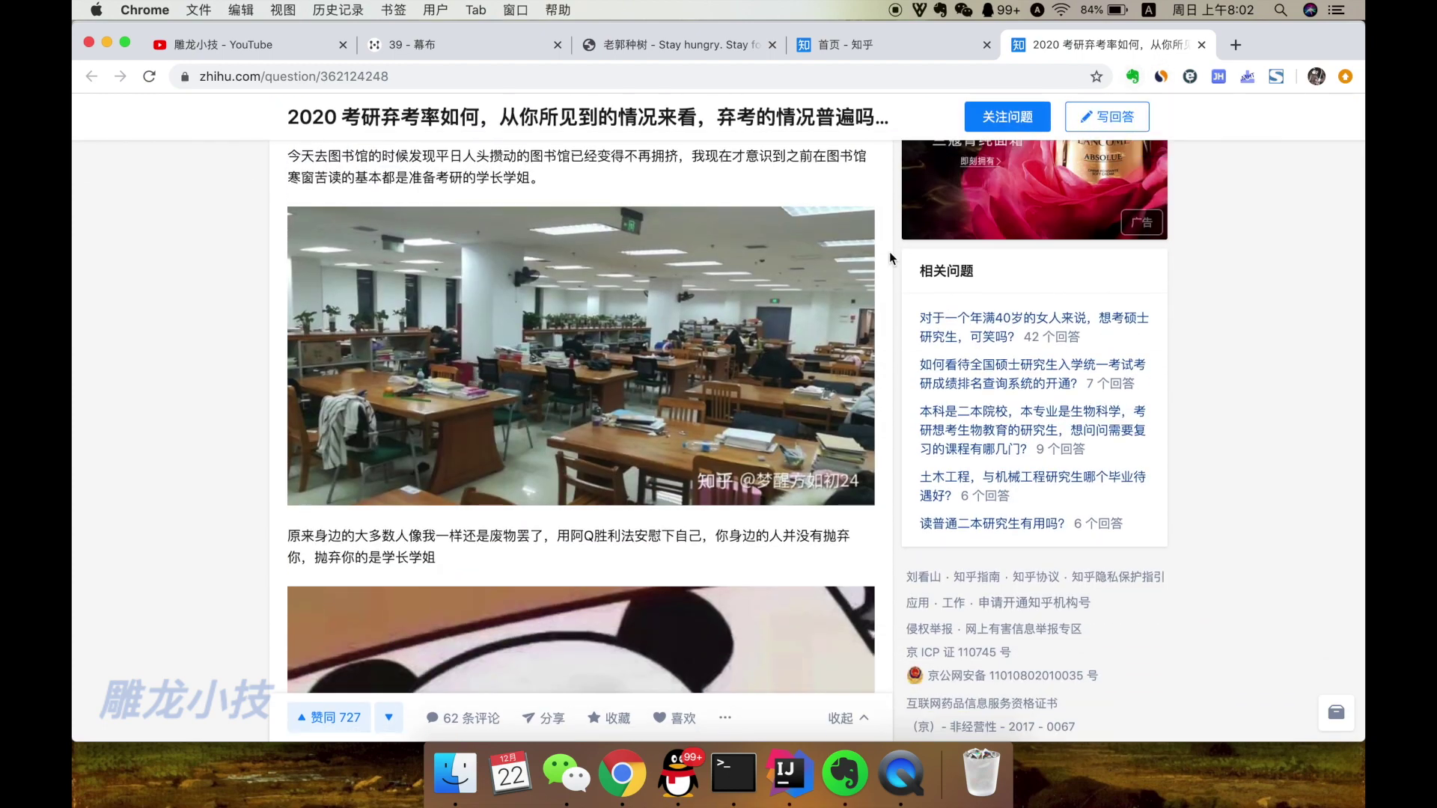
Clip the first Zhihu answer as 网页正文, check the extent of the clip area, and save it to the 雕龙小技 notebook
key("alt+shift+c")
scroll(639, 360, "down", 10)
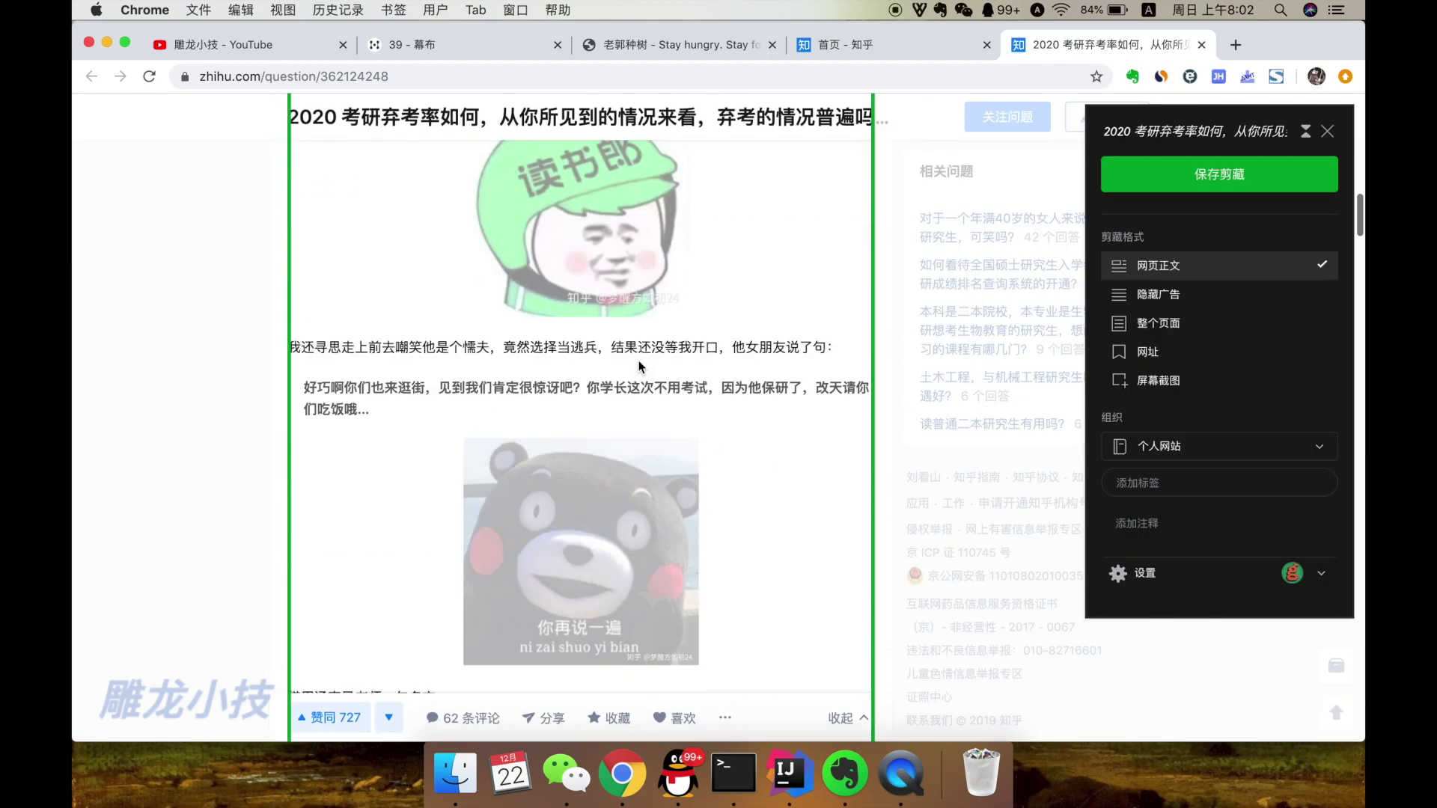
scroll(639, 360, "down", 20)
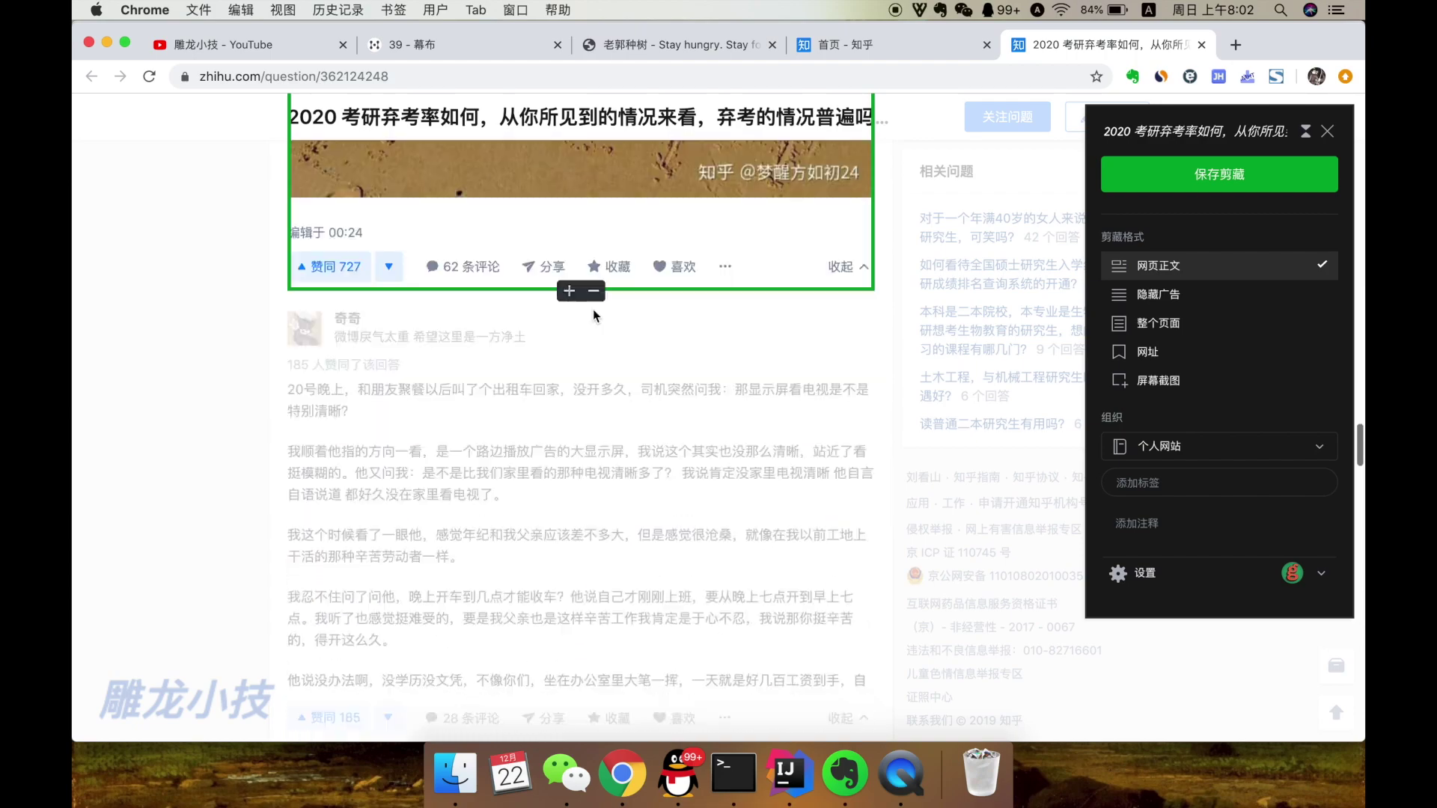
scroll(702, 271, "up", 5)
scroll(1204, 528, "up", 3)
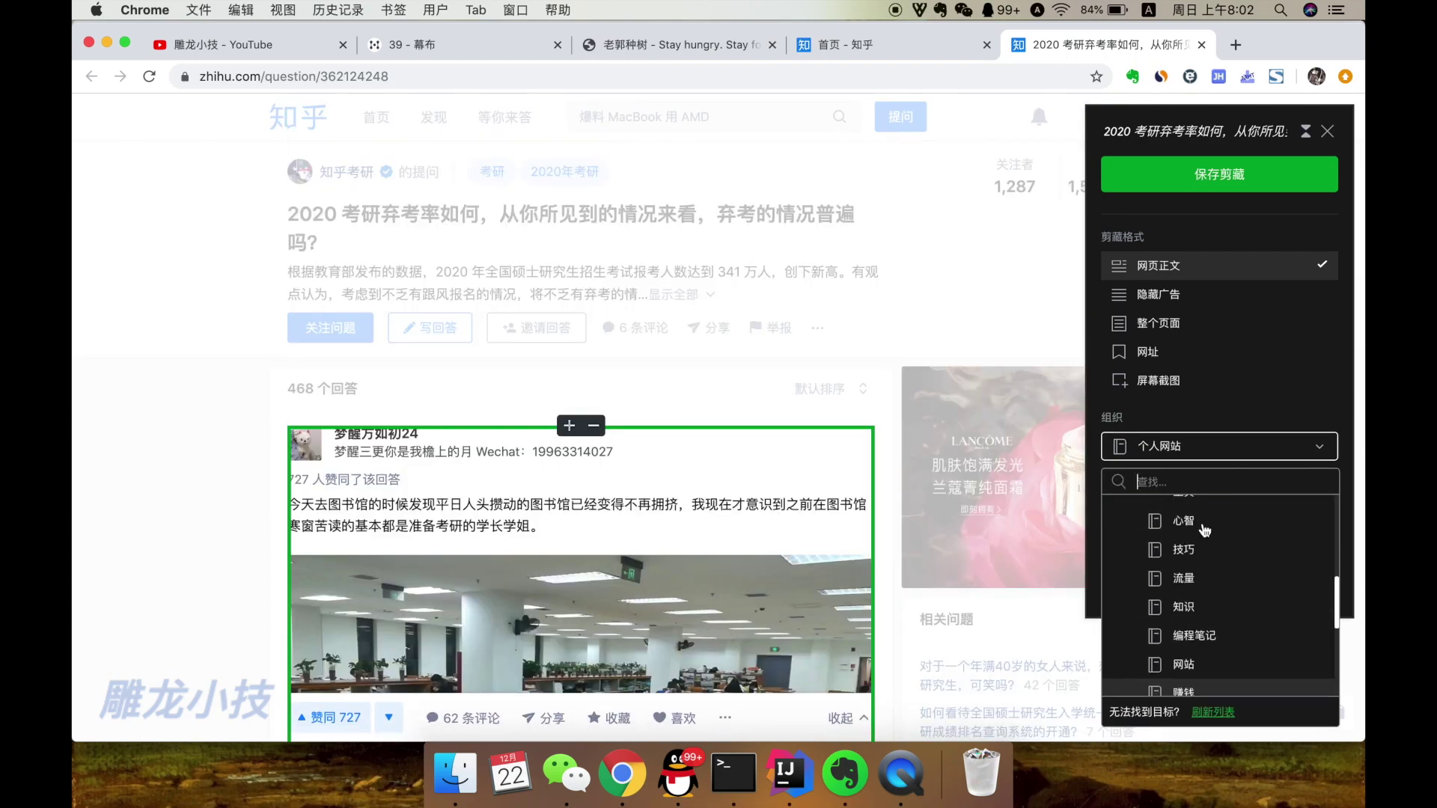
left_click(1188, 623)
left_click(1211, 177)
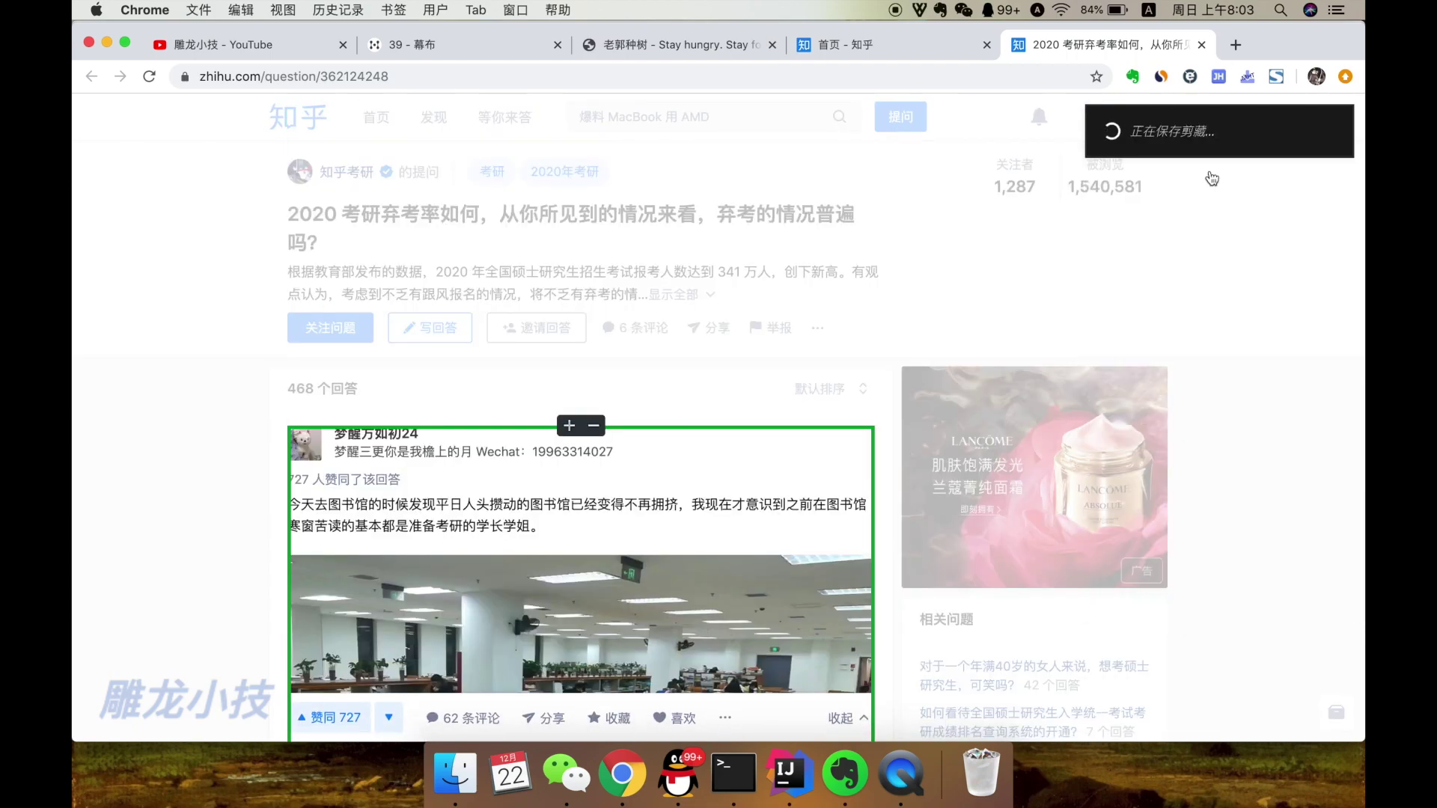
Review the clipped Zhihu note's text and images in 印象笔记, and return to Chrome to close the clip confirmation
left_click(845, 774)
scroll(893, 362, "down", 15)
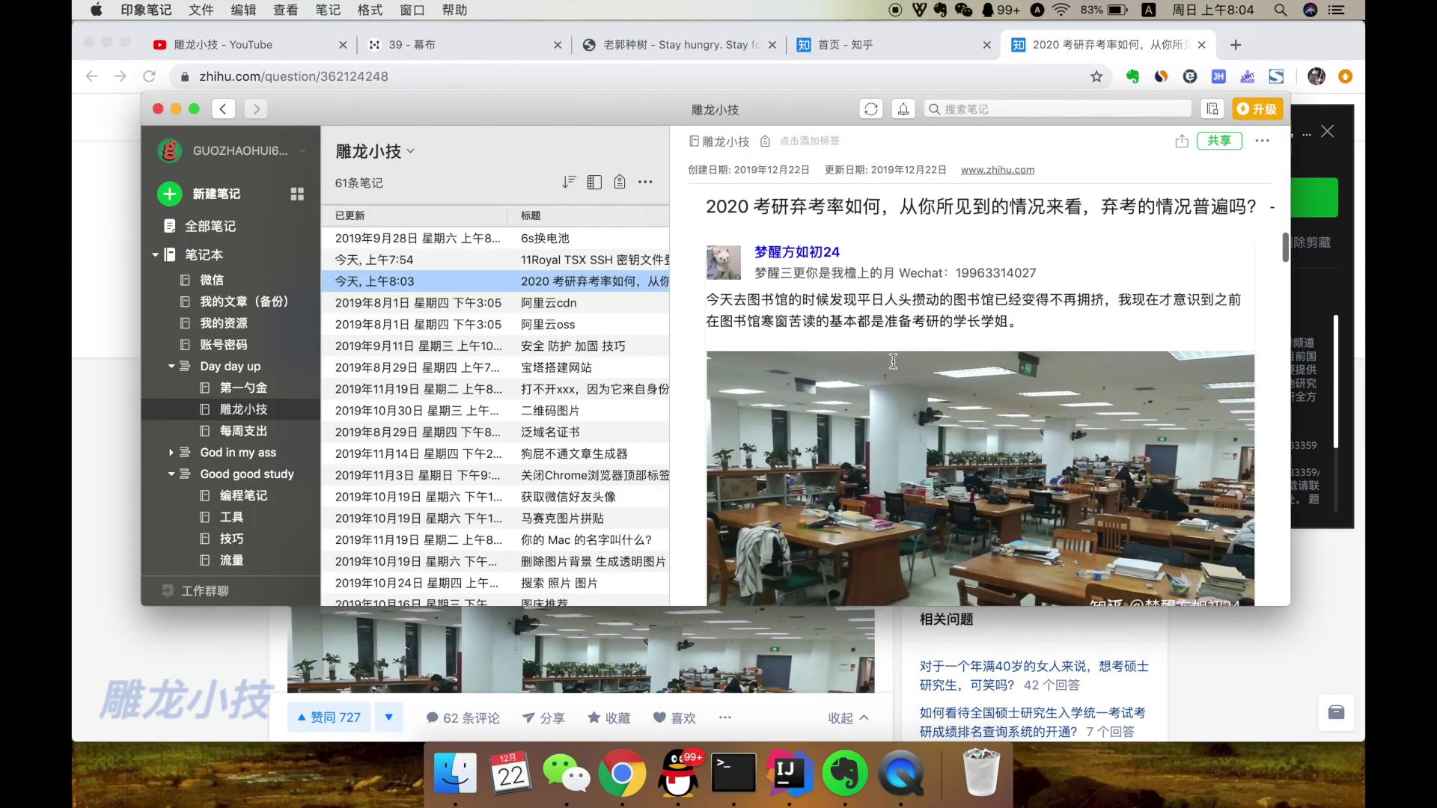
scroll(892, 362, "down", 10)
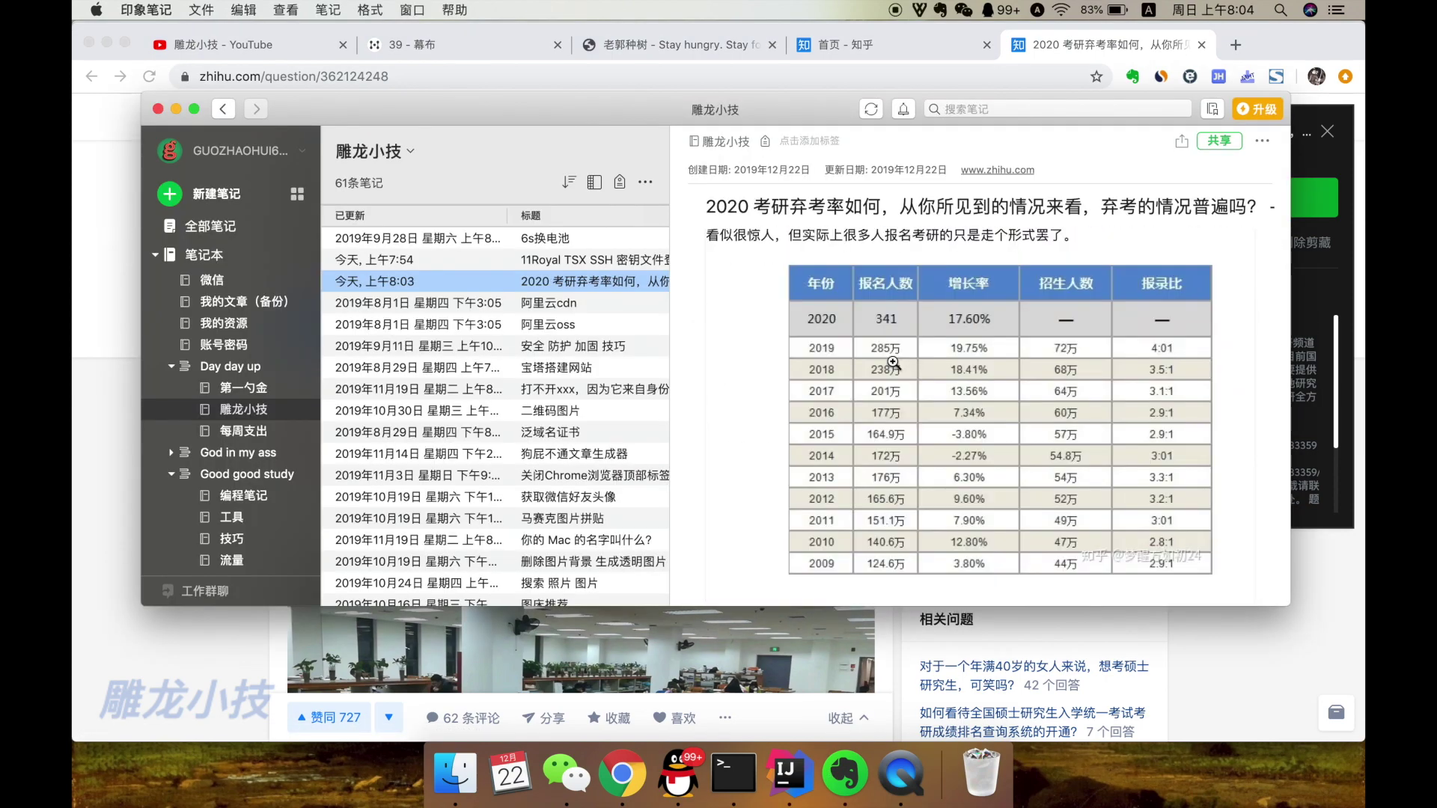
scroll(893, 363, "down", 7)
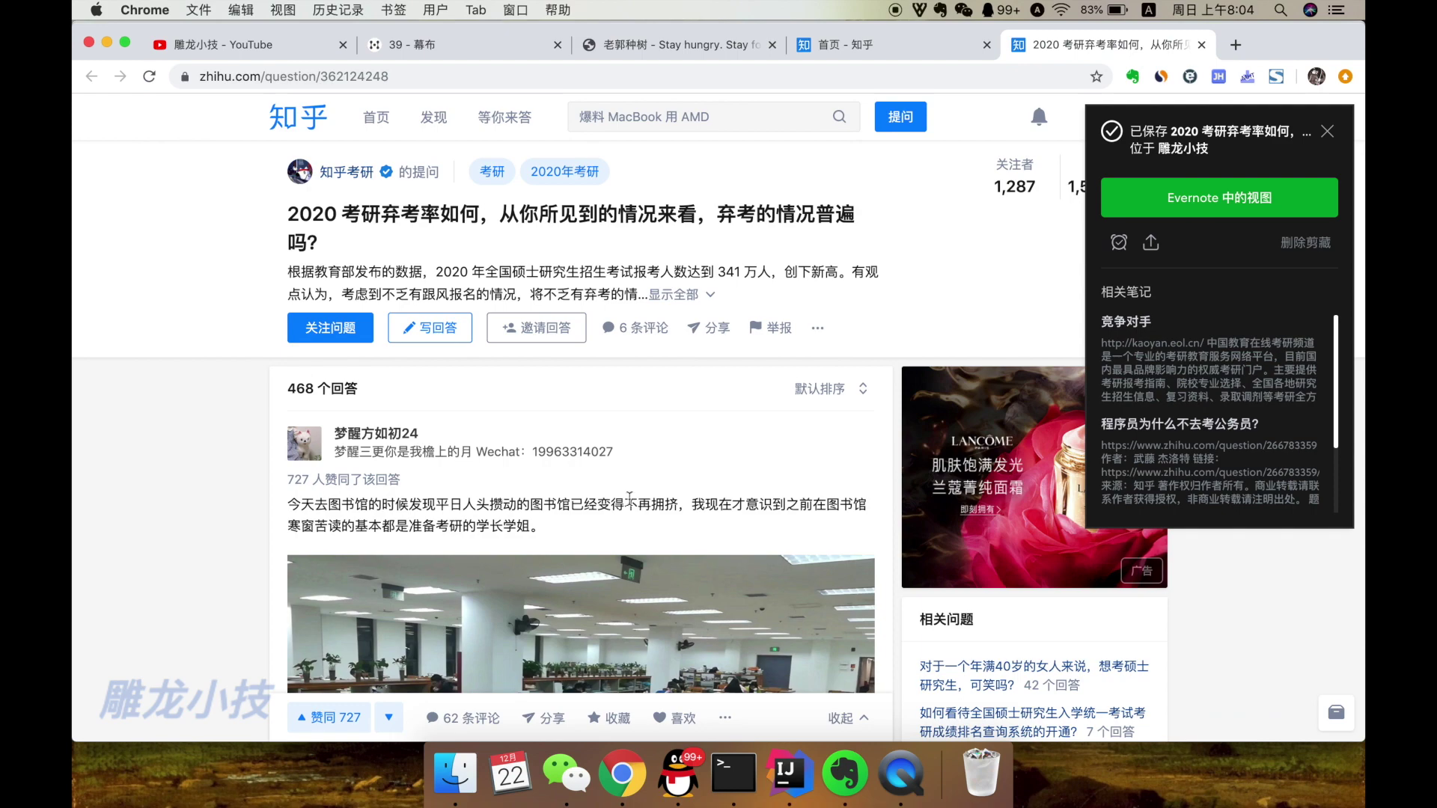
scroll(627, 498, "down", 15)
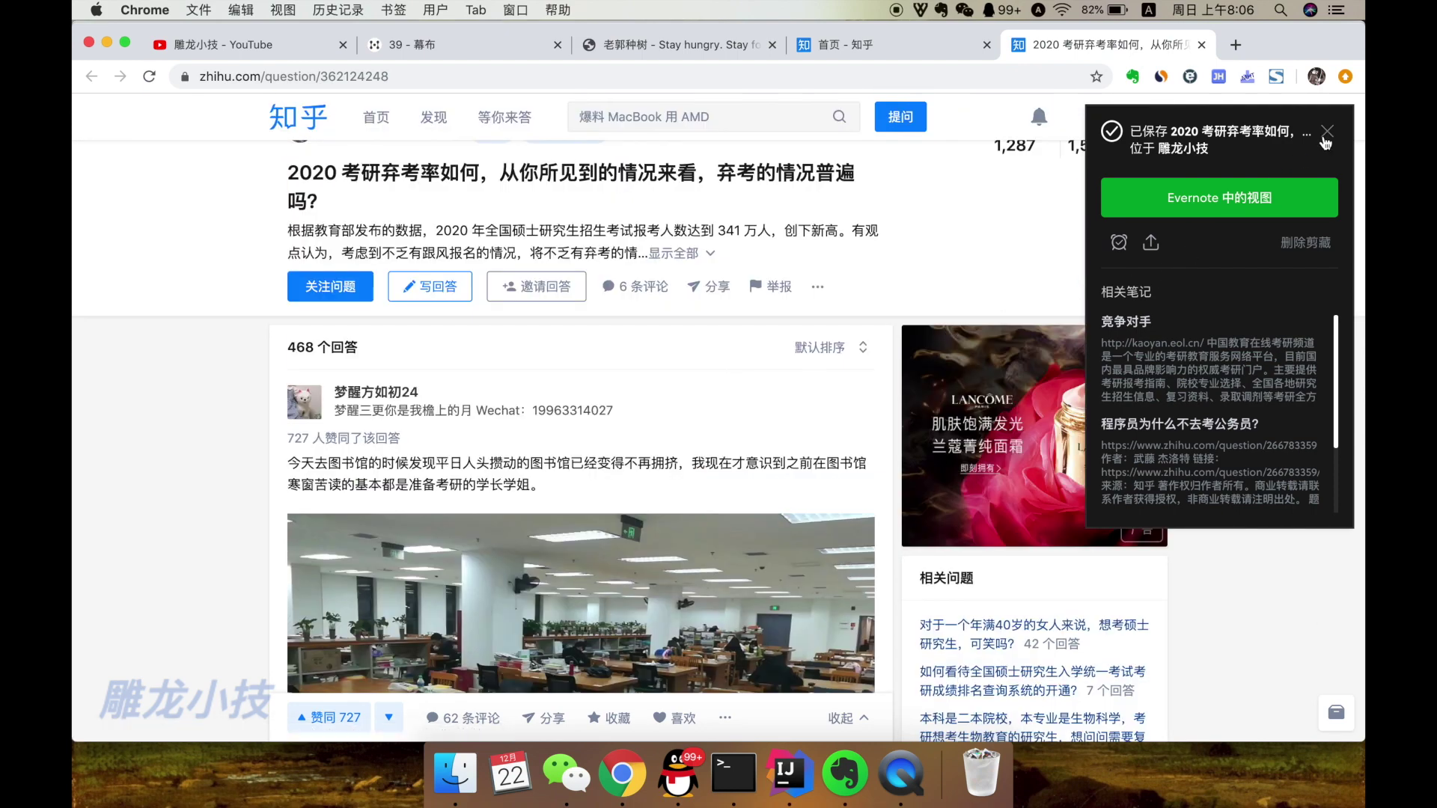
left_click(1325, 135)
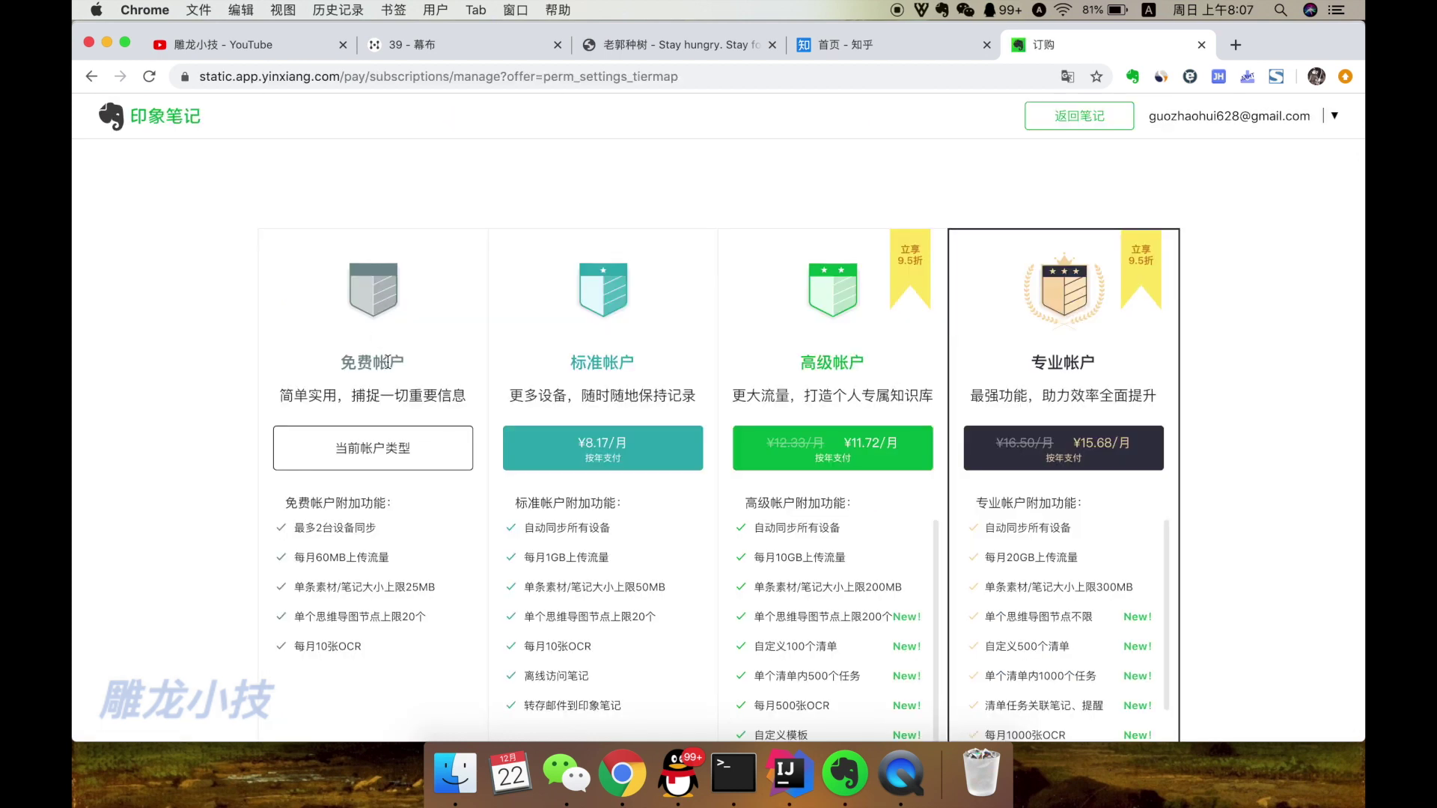
On the 印象笔记 subscription page, highlight the free account's monthly upload allowance and single-note size limit
scroll(389, 397, "down", 2)
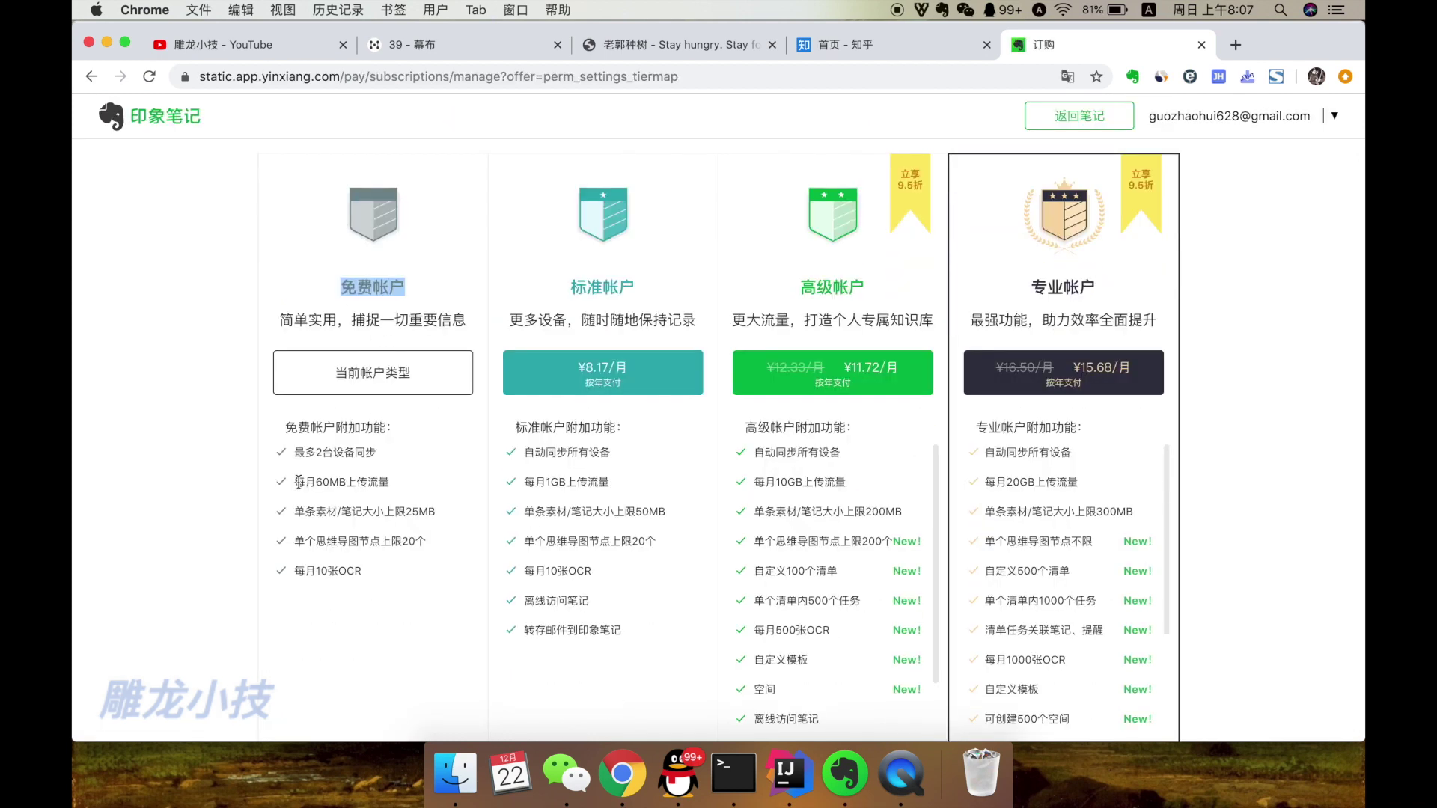
left_click_drag(294, 482, 392, 487)
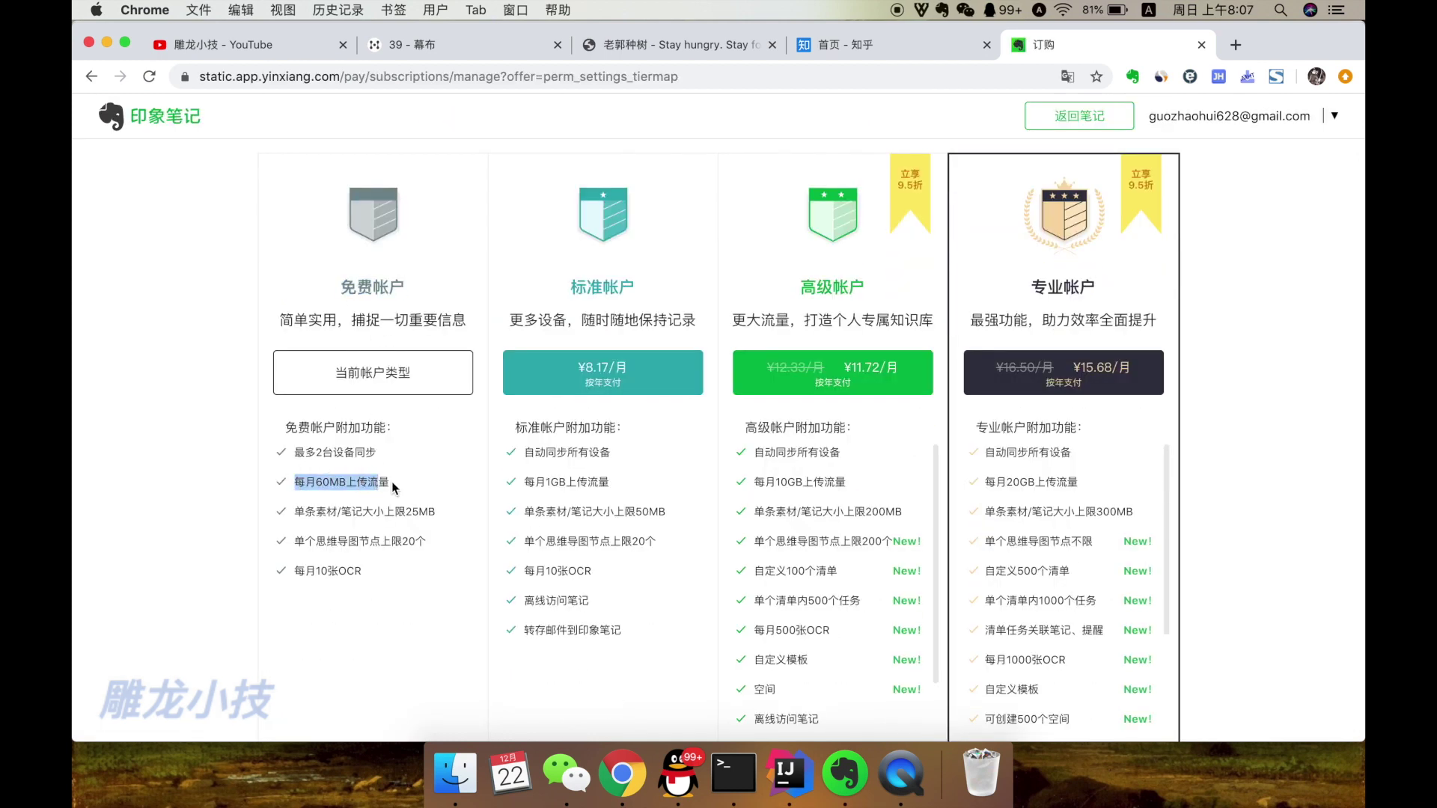
left_click_drag(316, 512, 428, 513)
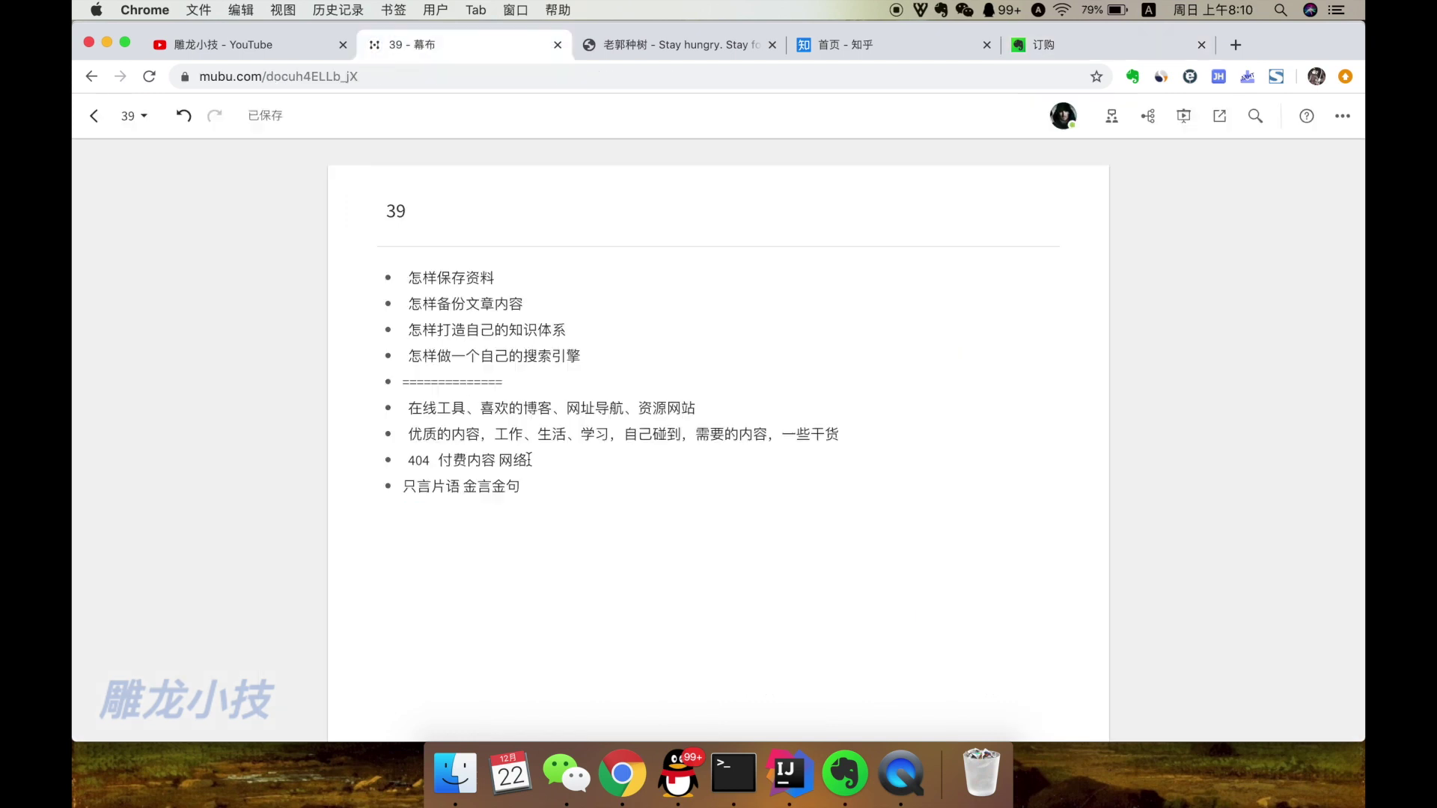
Highlight the 404 付费内容 网络 line in the 幕布 outline, and save the blog's macOS上杀死进程 article as an MHT file in 下载
left_click_drag(529, 460, 405, 460)
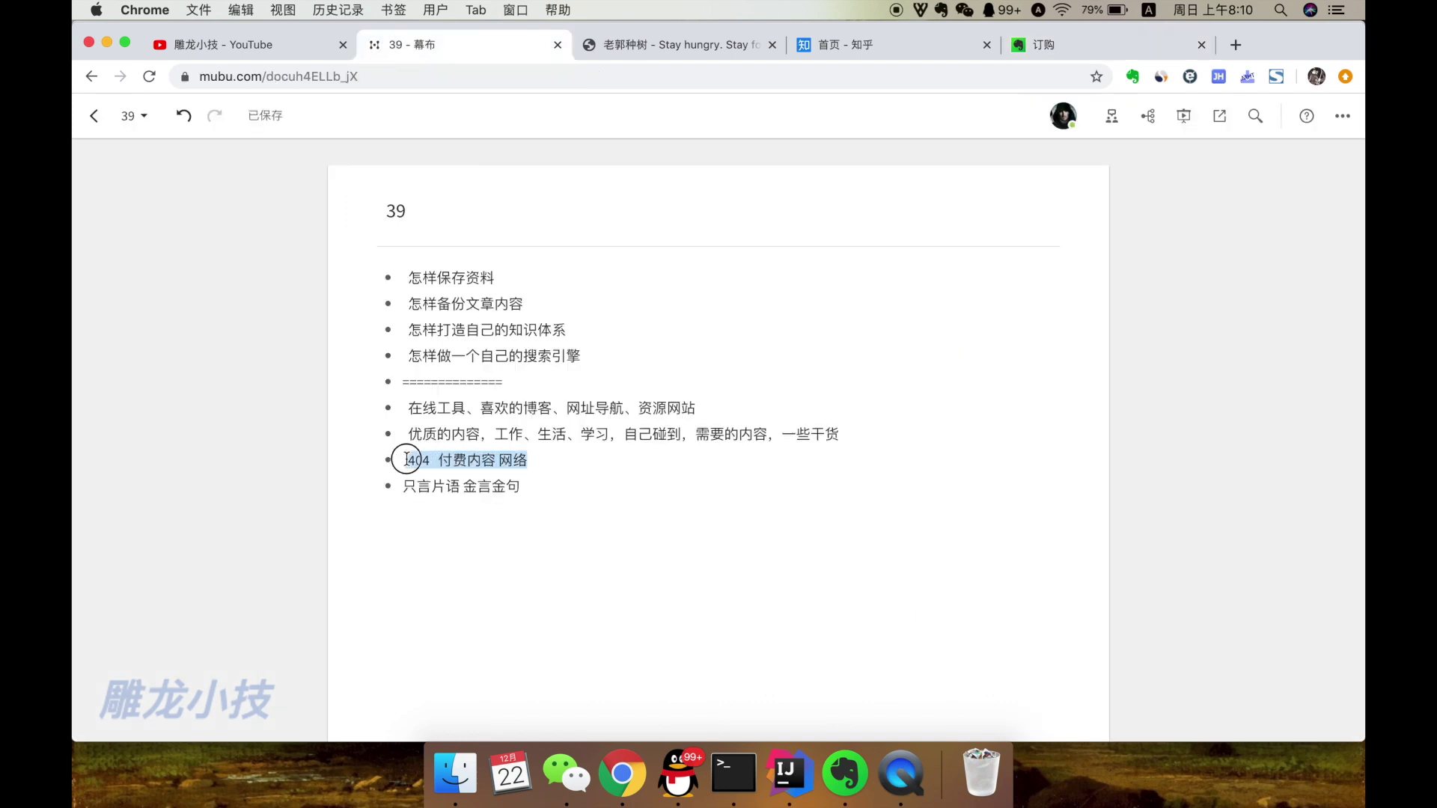
key("ctrl+Tab")
scroll(711, 418, "down", 3)
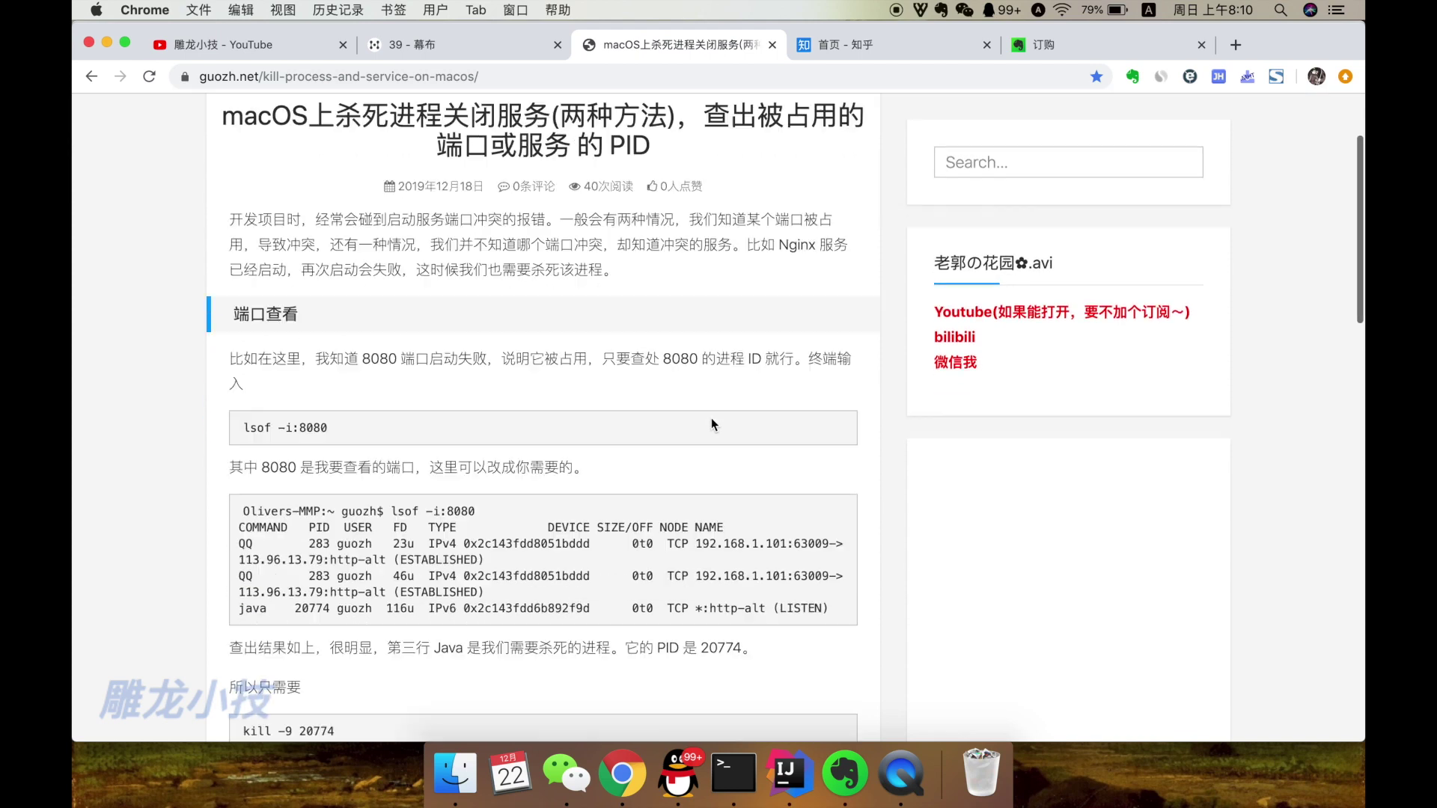
left_click(1242, 75)
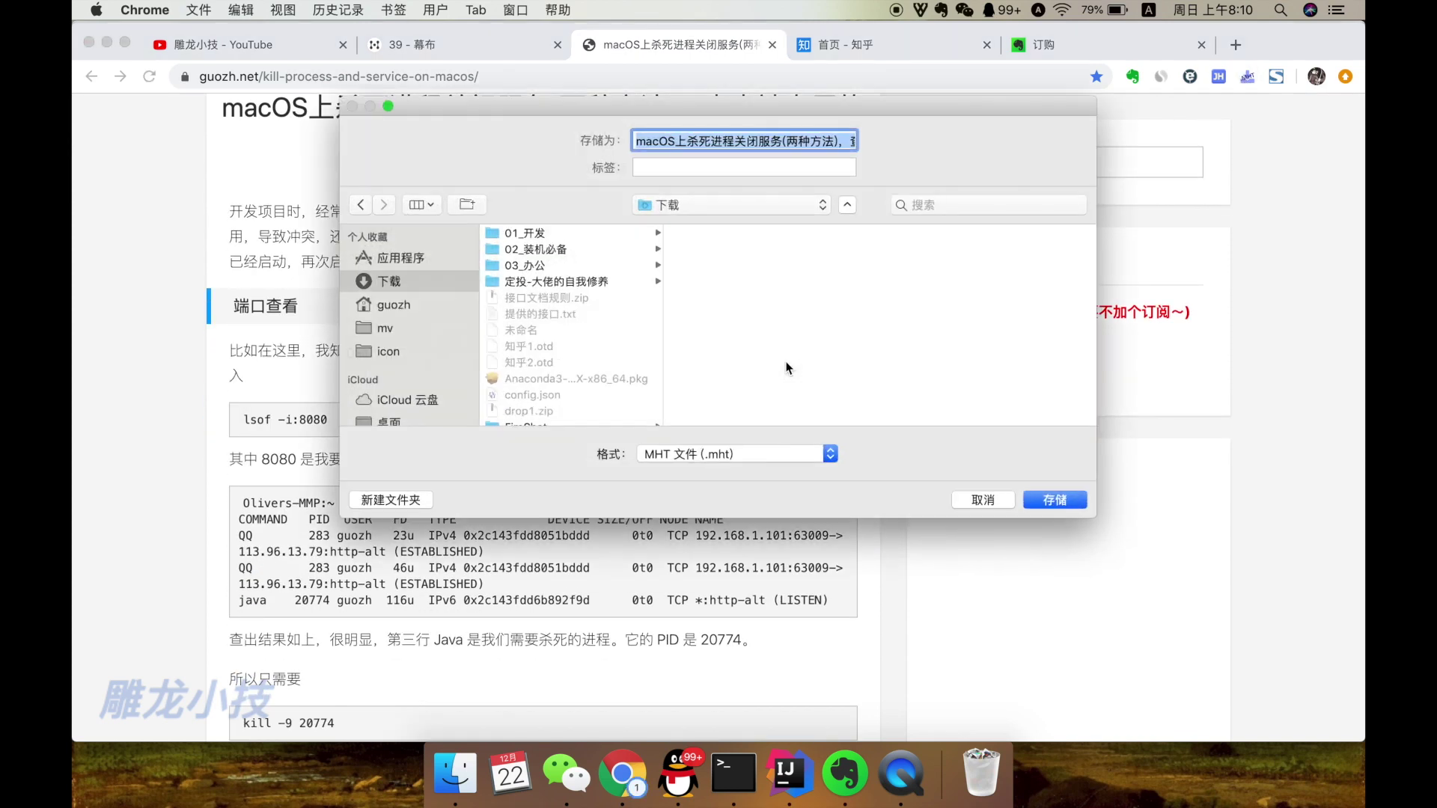
left_click(1039, 499)
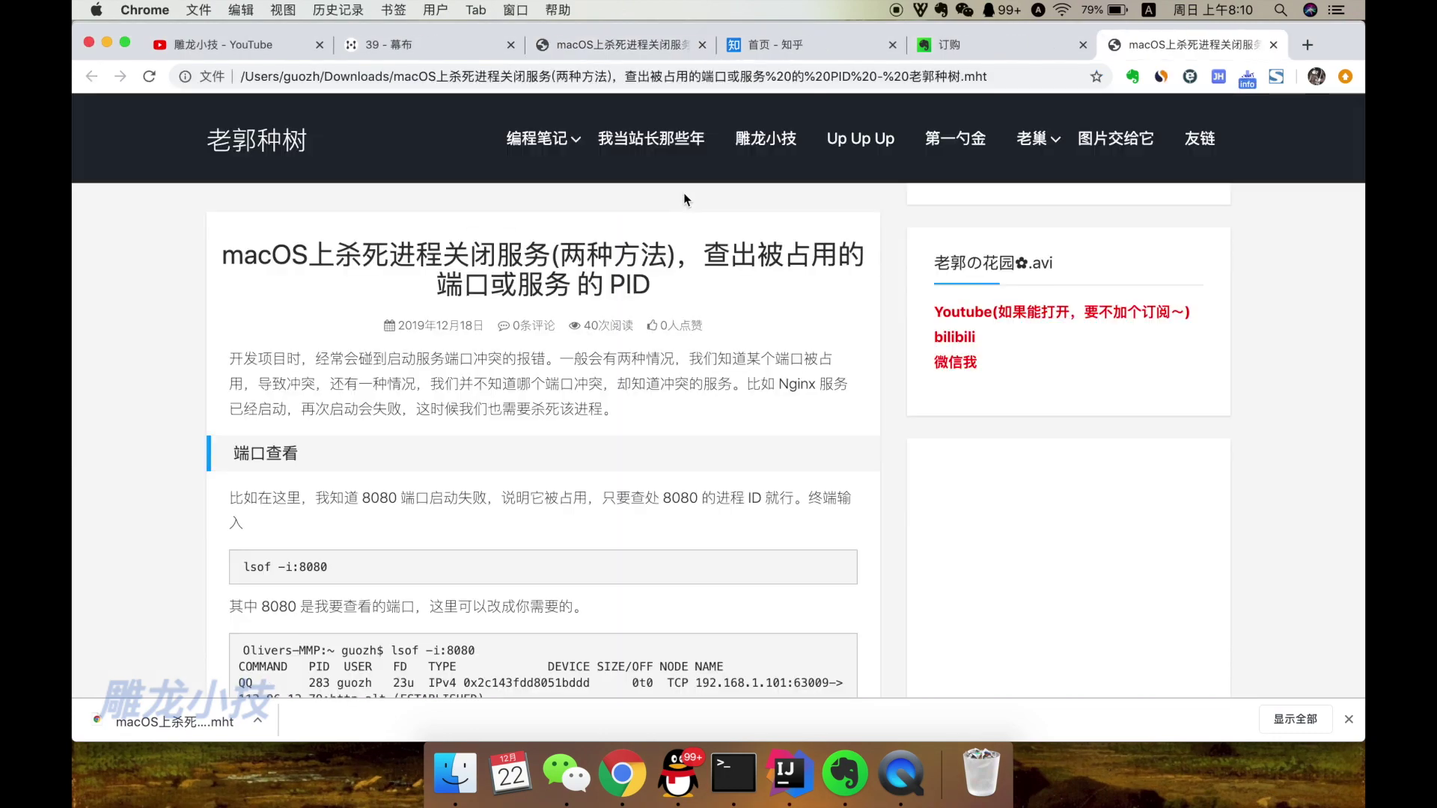
Look through the locally saved MHT copy of the macOS上杀死进程 article in the browser
scroll(631, 408, "down", 5)
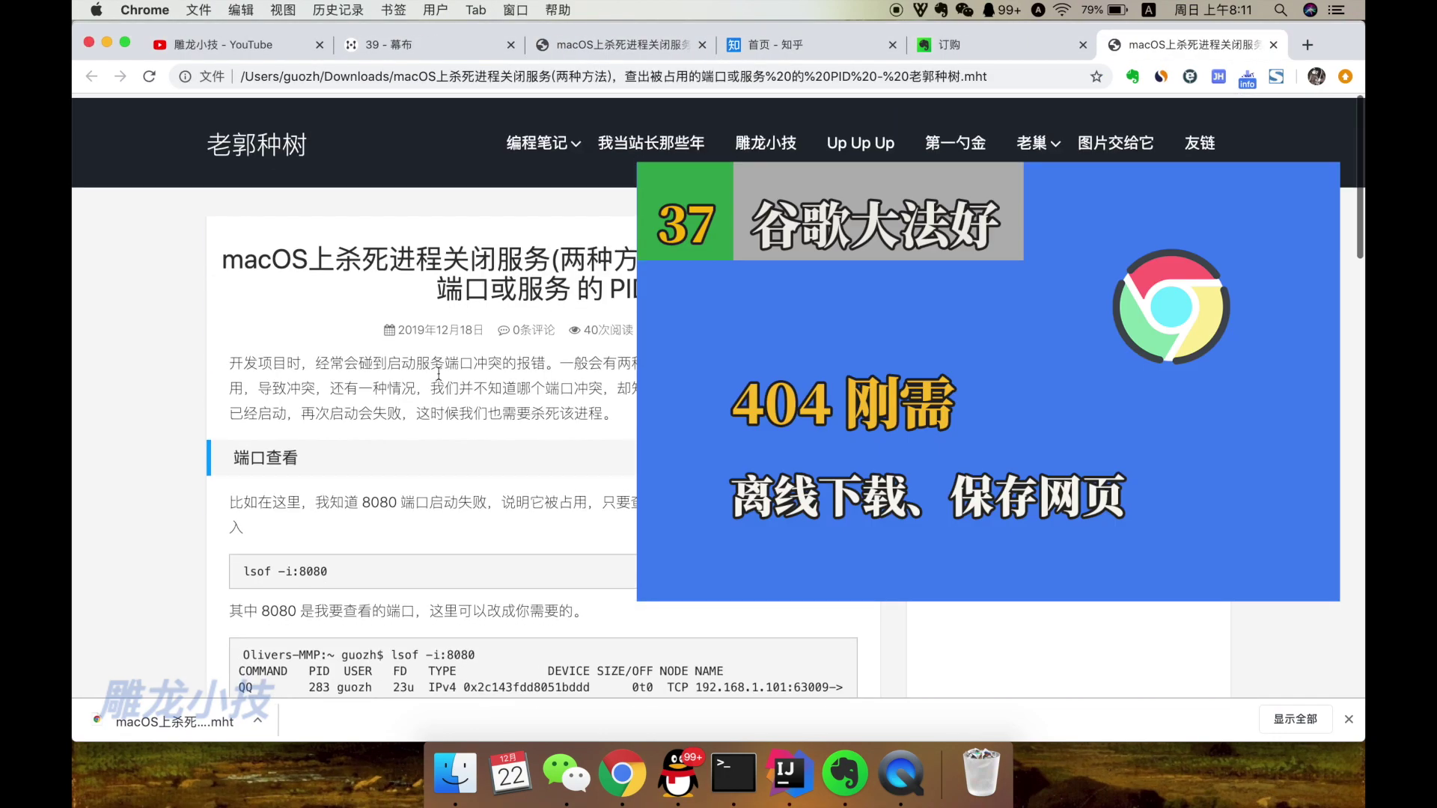
scroll(438, 374, "down", 15)
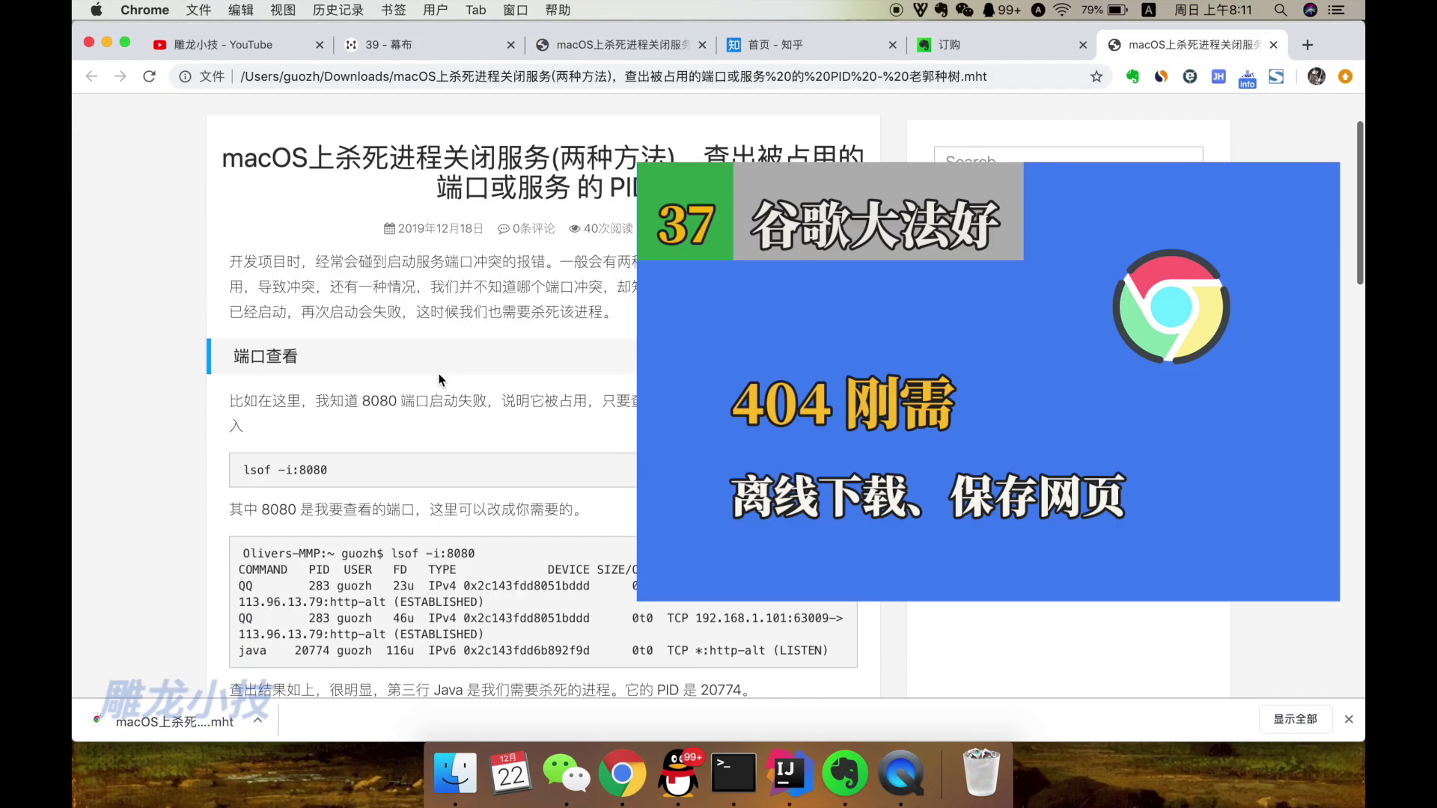
Look through the MHT copy of the macOS上杀死进程 article and locate its file in the 下载 folder
scroll(439, 374, "up", 7)
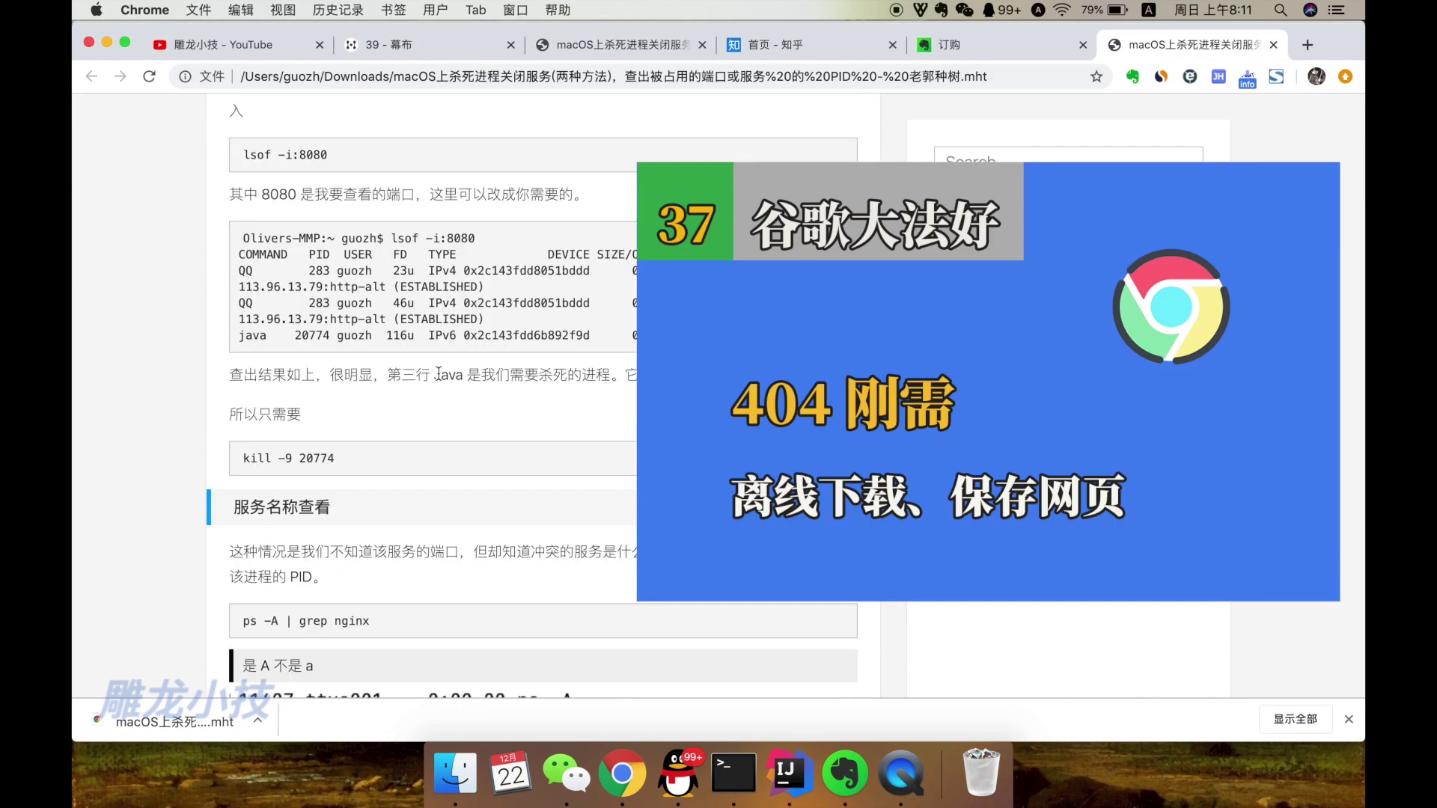
scroll(439, 374, "down", 15)
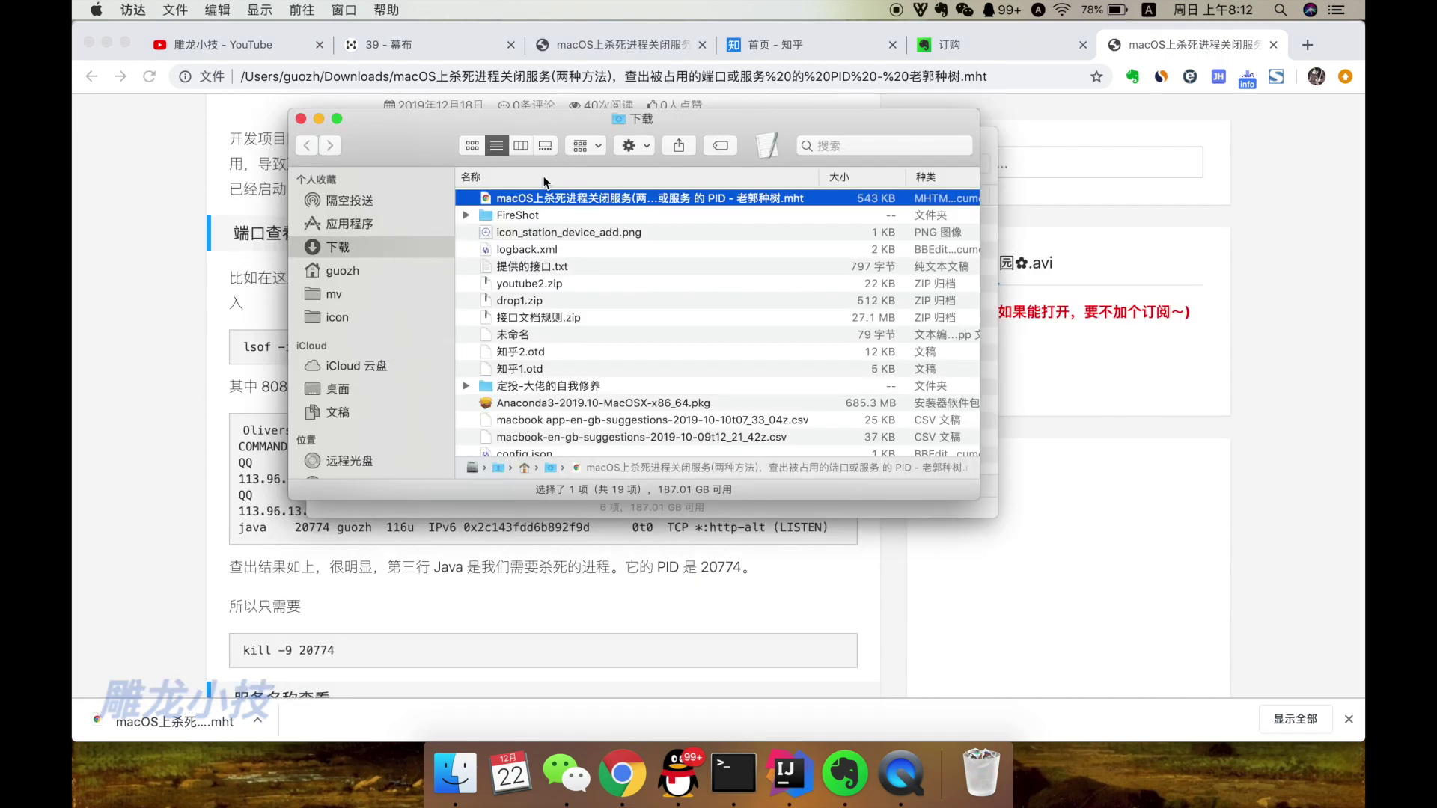
left_click(555, 200)
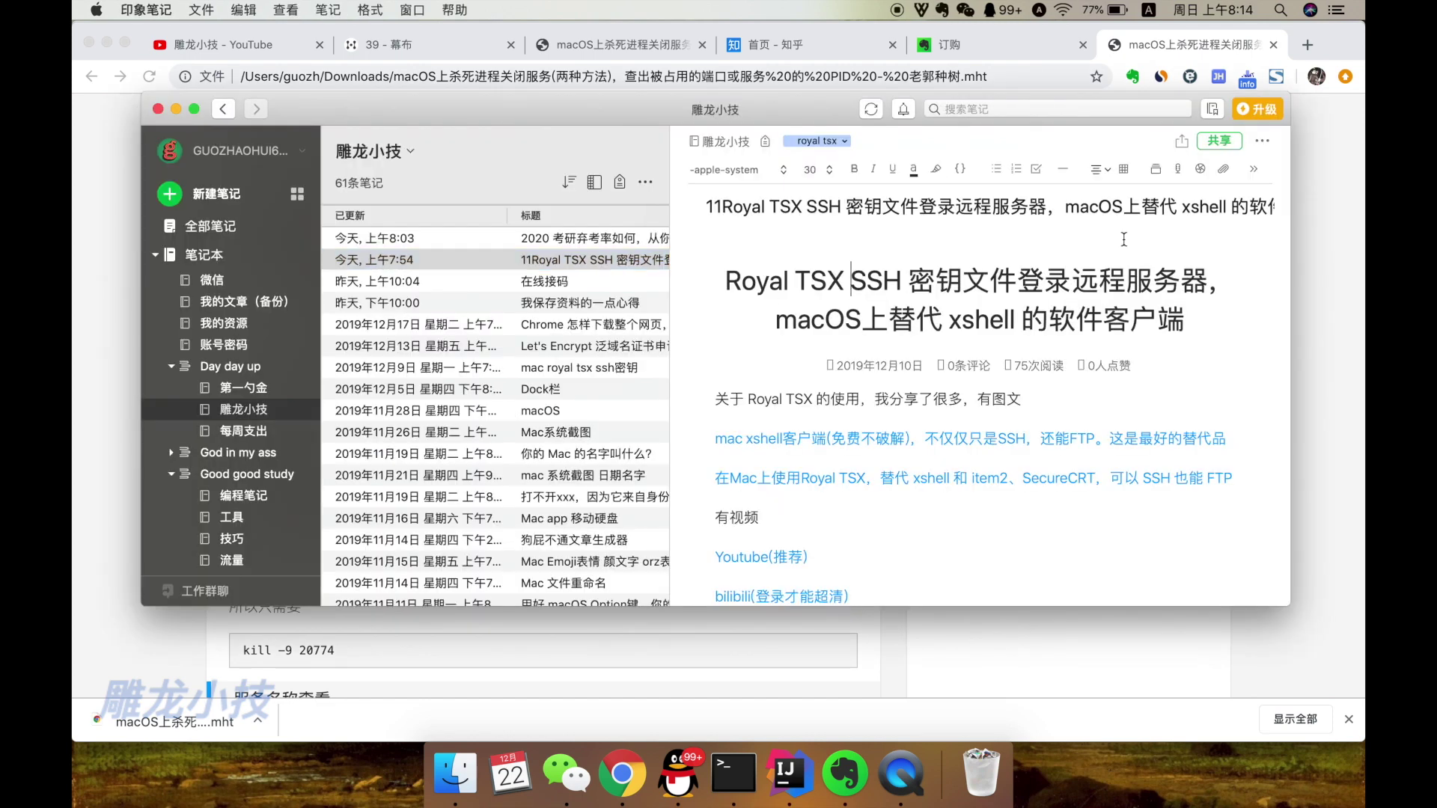
In 印象笔记, start attaching a file to the Royal TSX note and choose the macOS上杀死进程 MHT file from 下载
left_click(1222, 171)
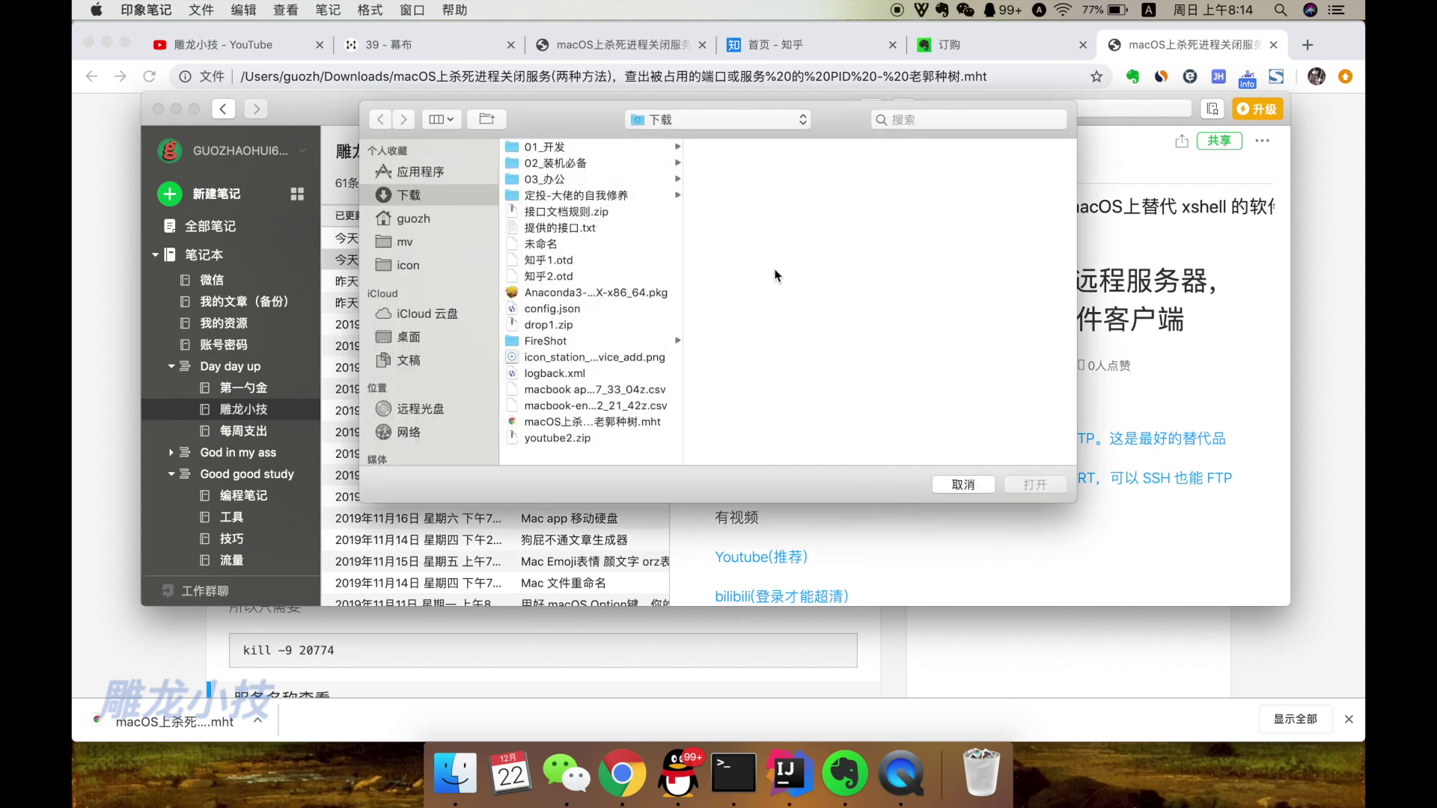
left_click(584, 424)
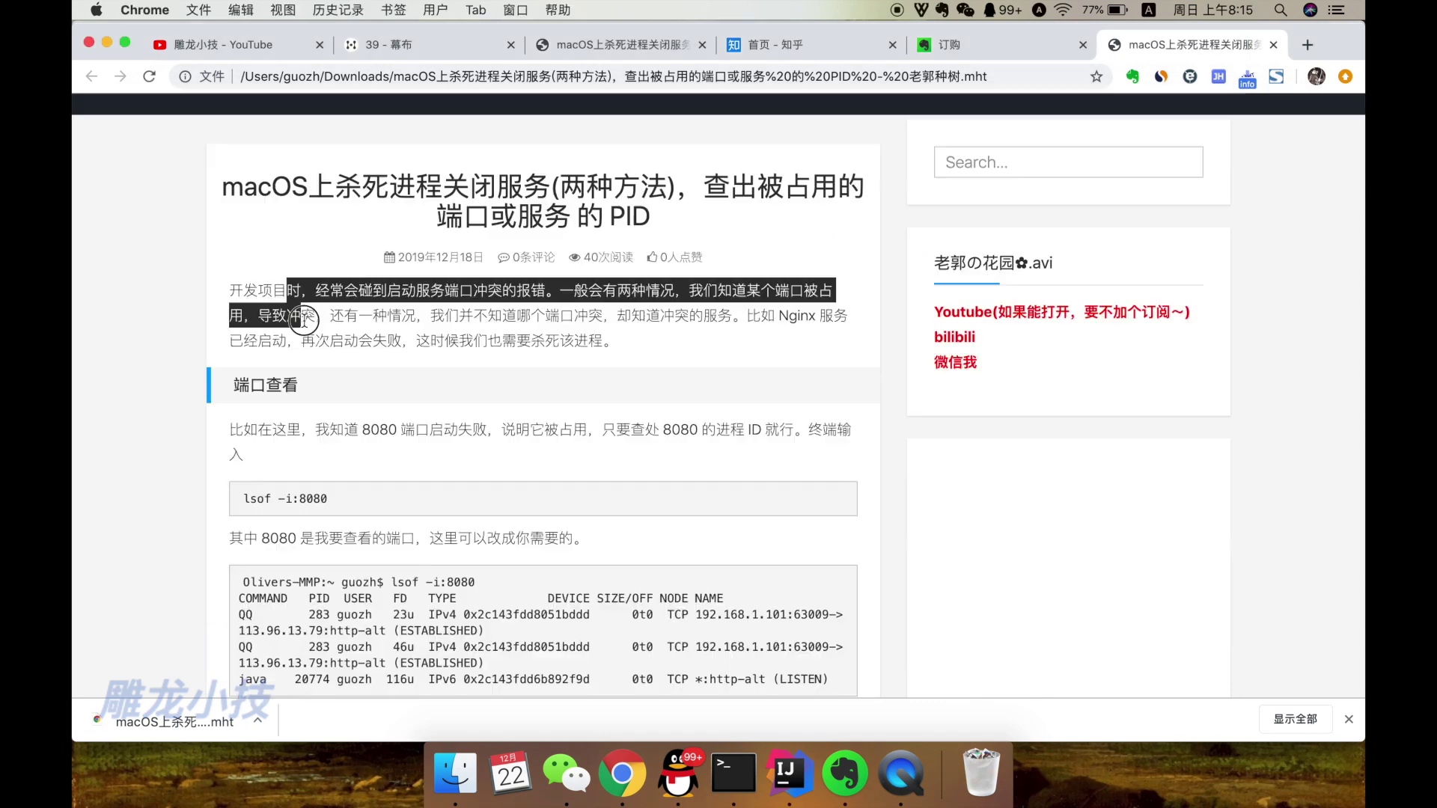
Highlight the introduction and 端口查看 text in the MHT copy in Chrome, and return to the Royal TSX note in 印象笔记
left_click_drag(304, 320, 341, 449)
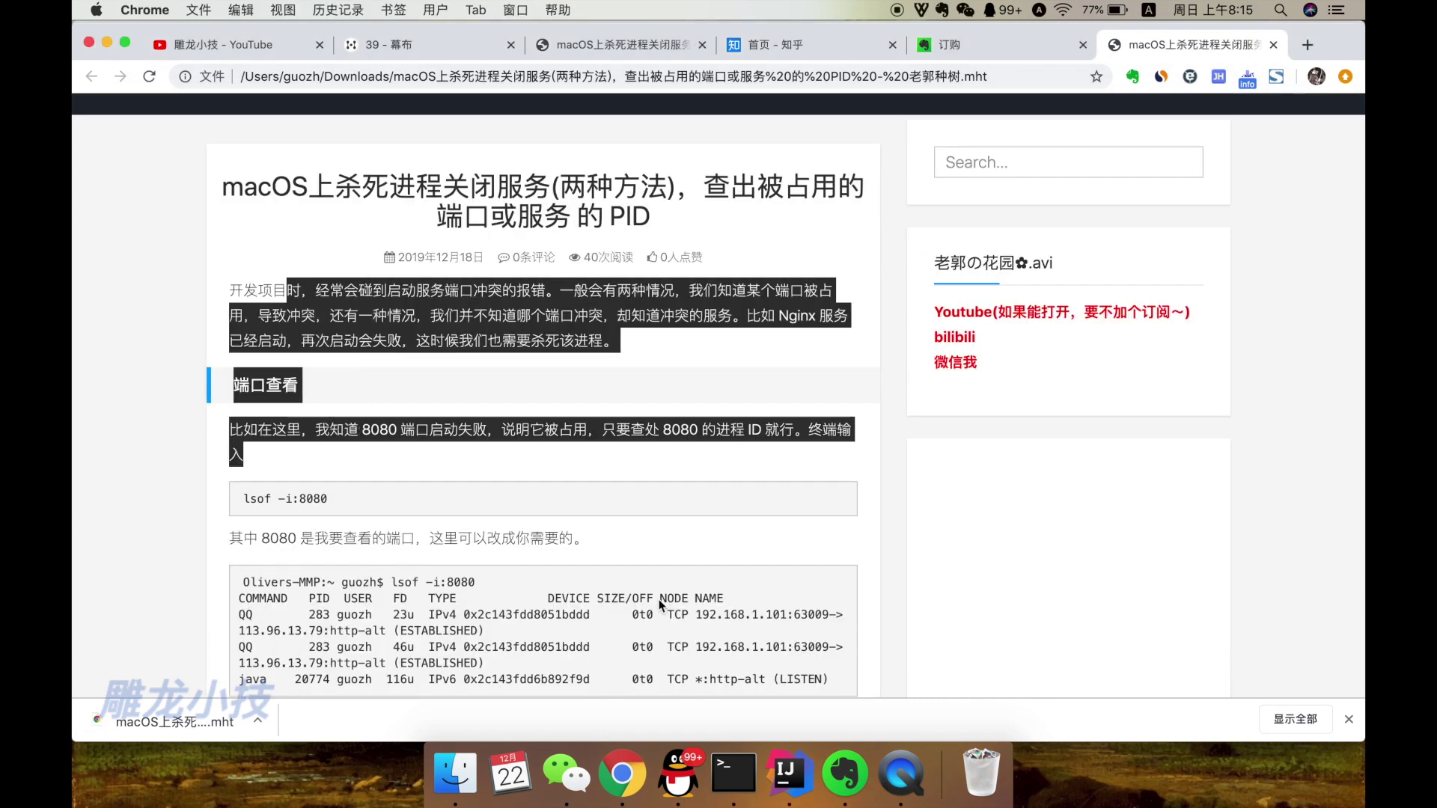
left_click(839, 771)
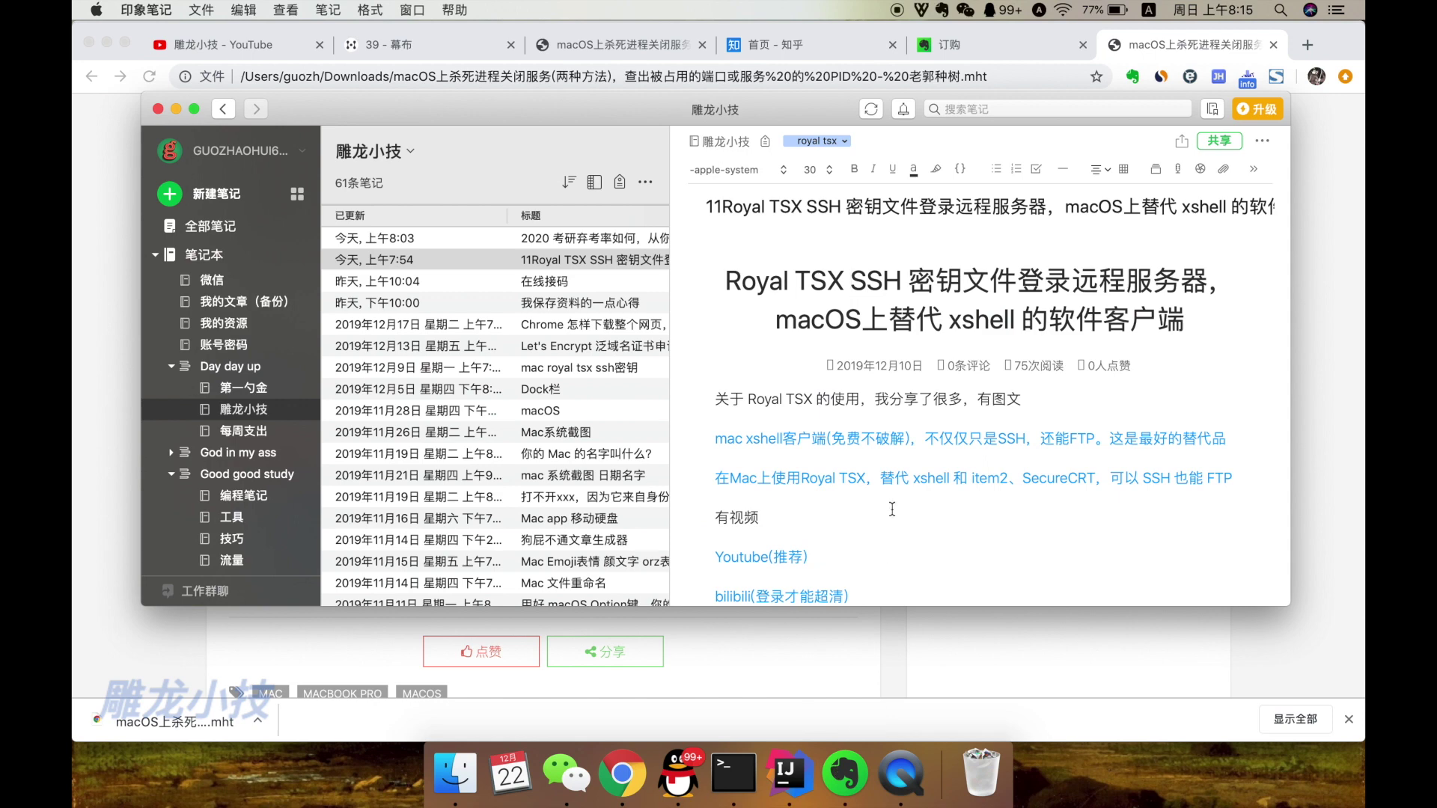
left_click(1008, 104)
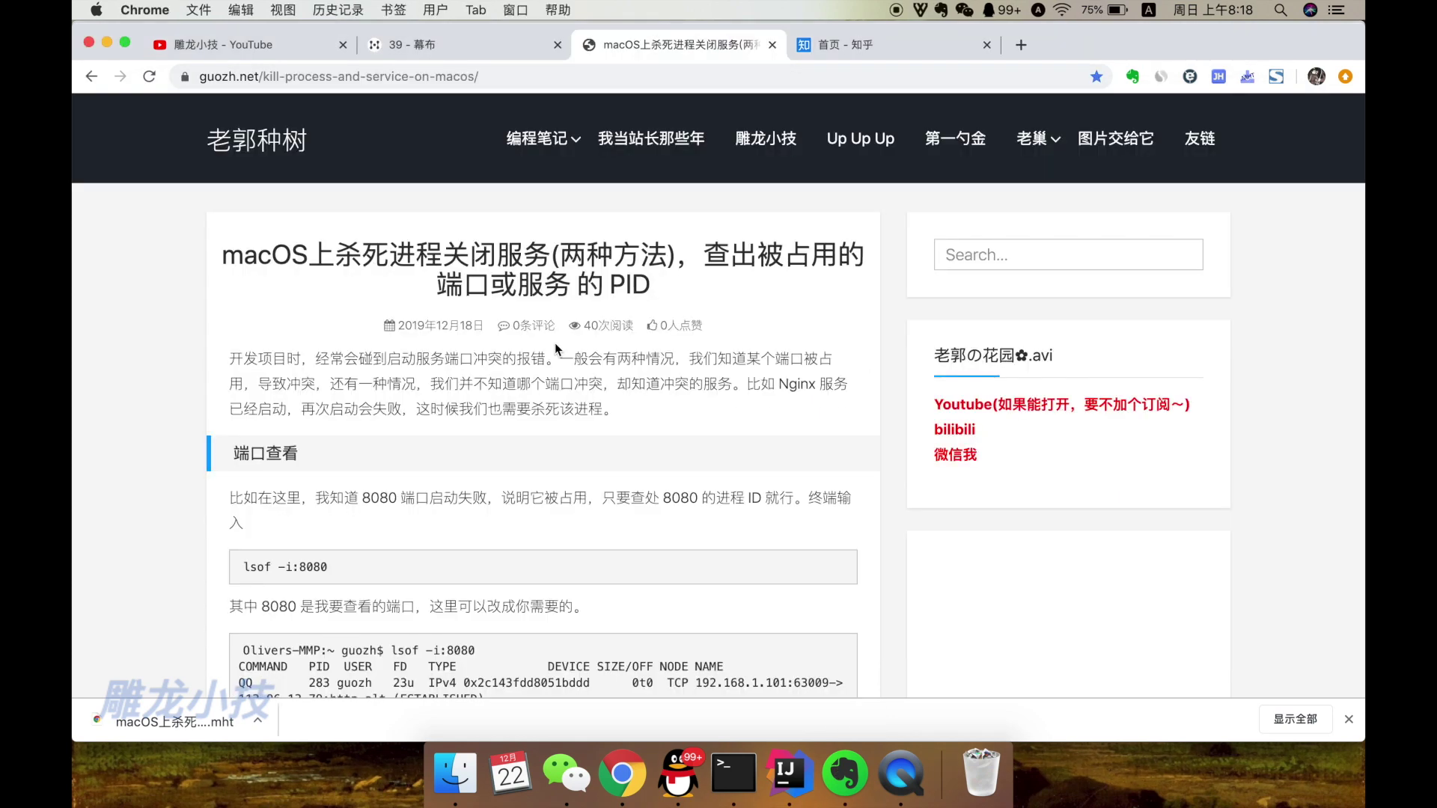
In Chrome, look through the online macOS上杀死进程 article on guozh.net from its title down through its sections
scroll(555, 348, "down", 3)
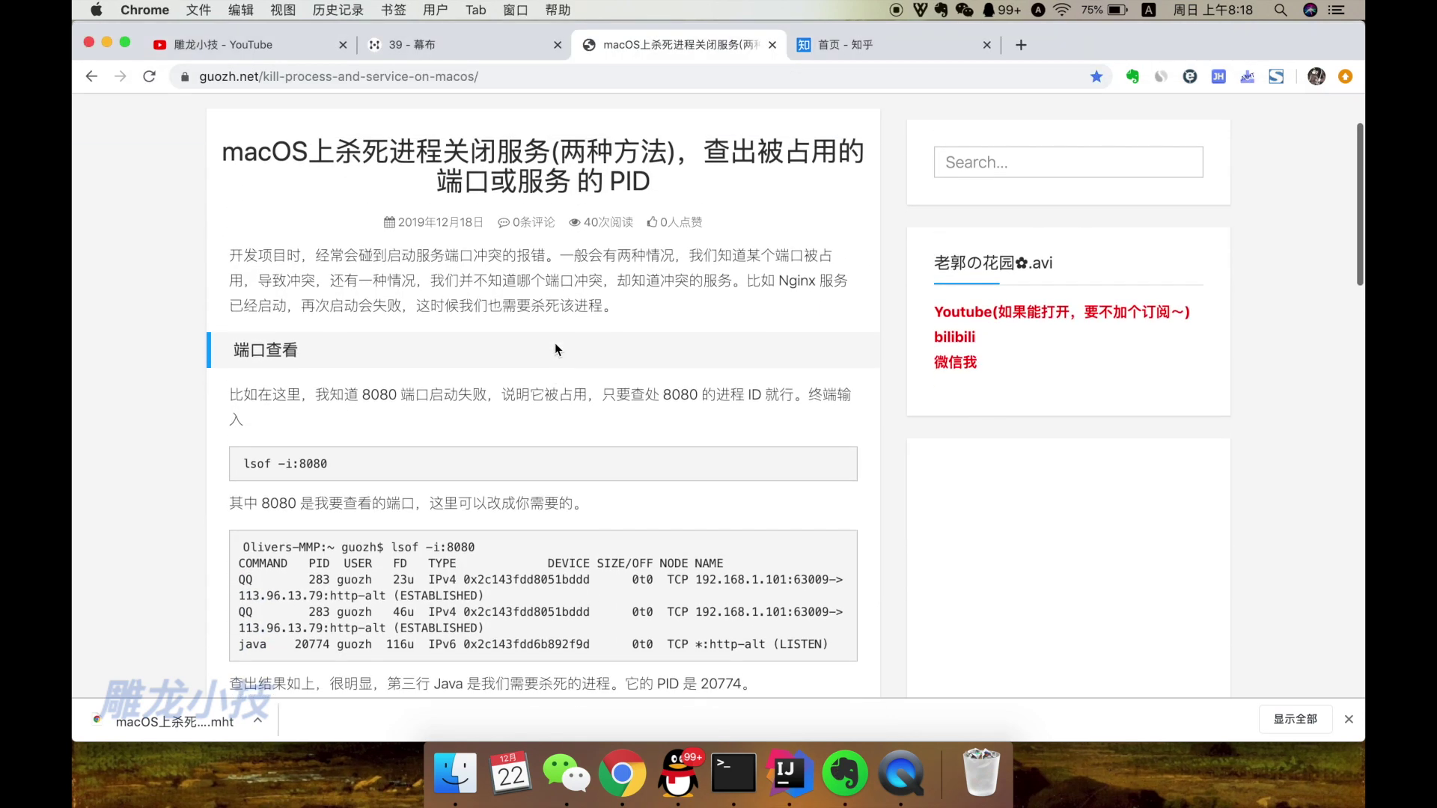
scroll(554, 343, "down", 10)
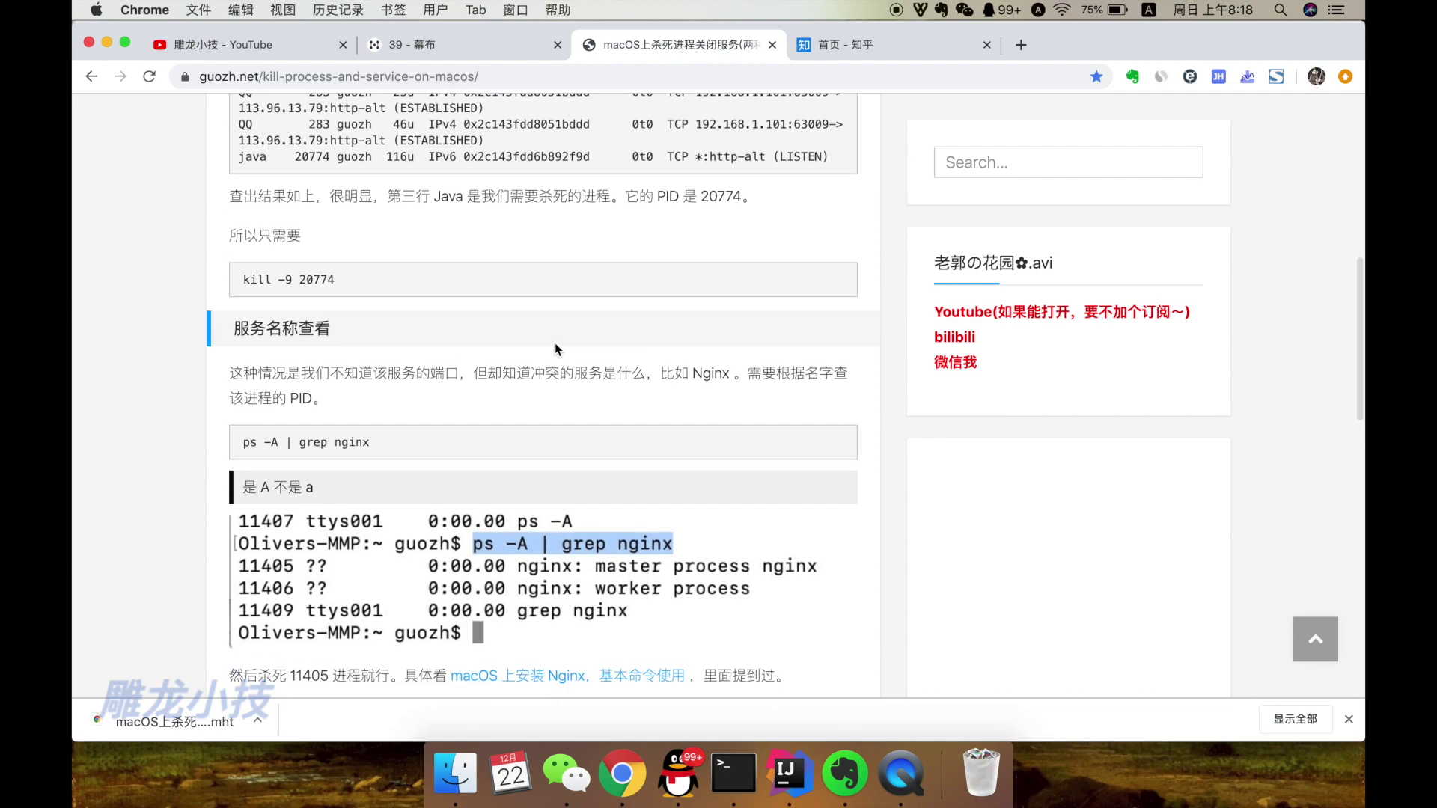
scroll(555, 350, "down", 7)
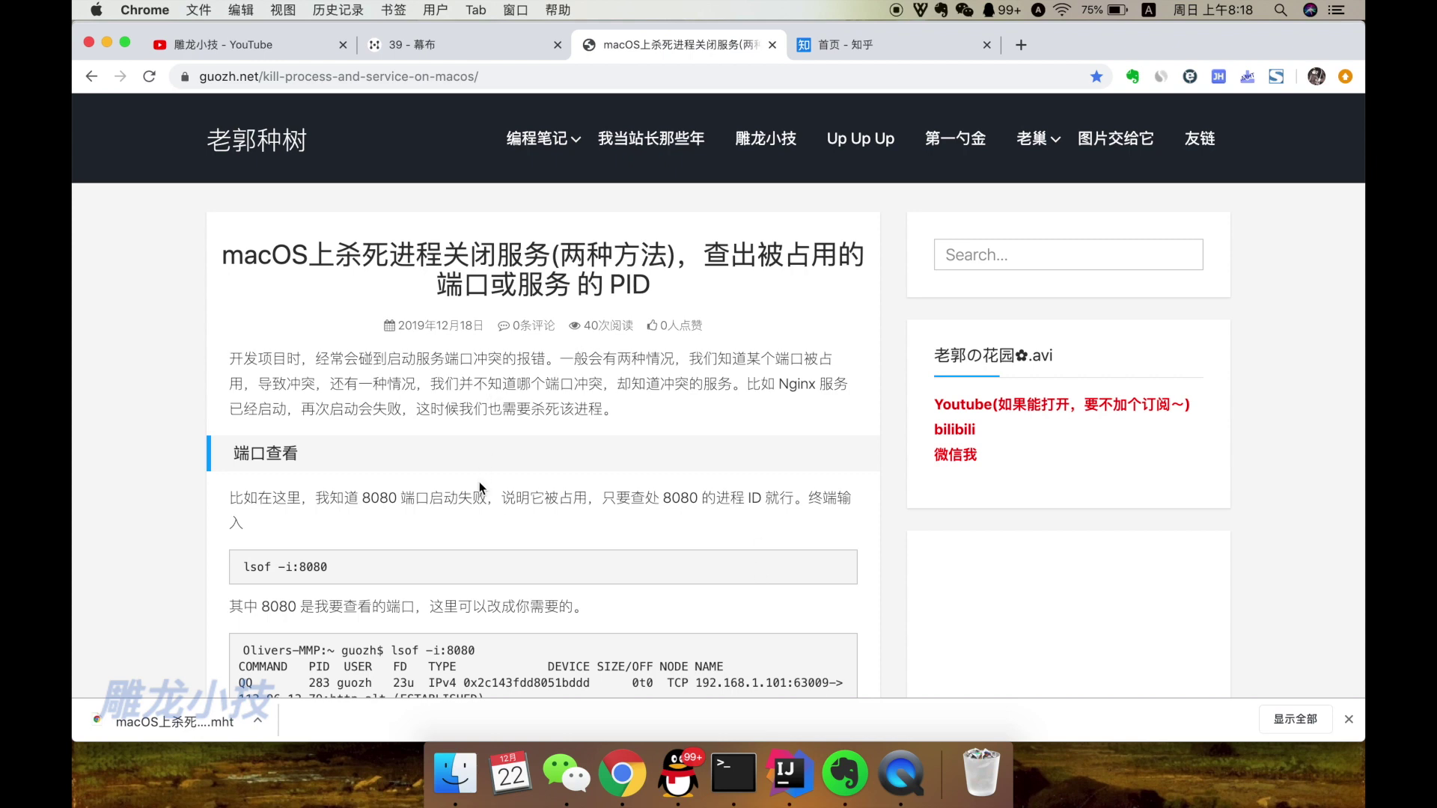
scroll(479, 482, "down", 6)
scroll(479, 482, "up", 7)
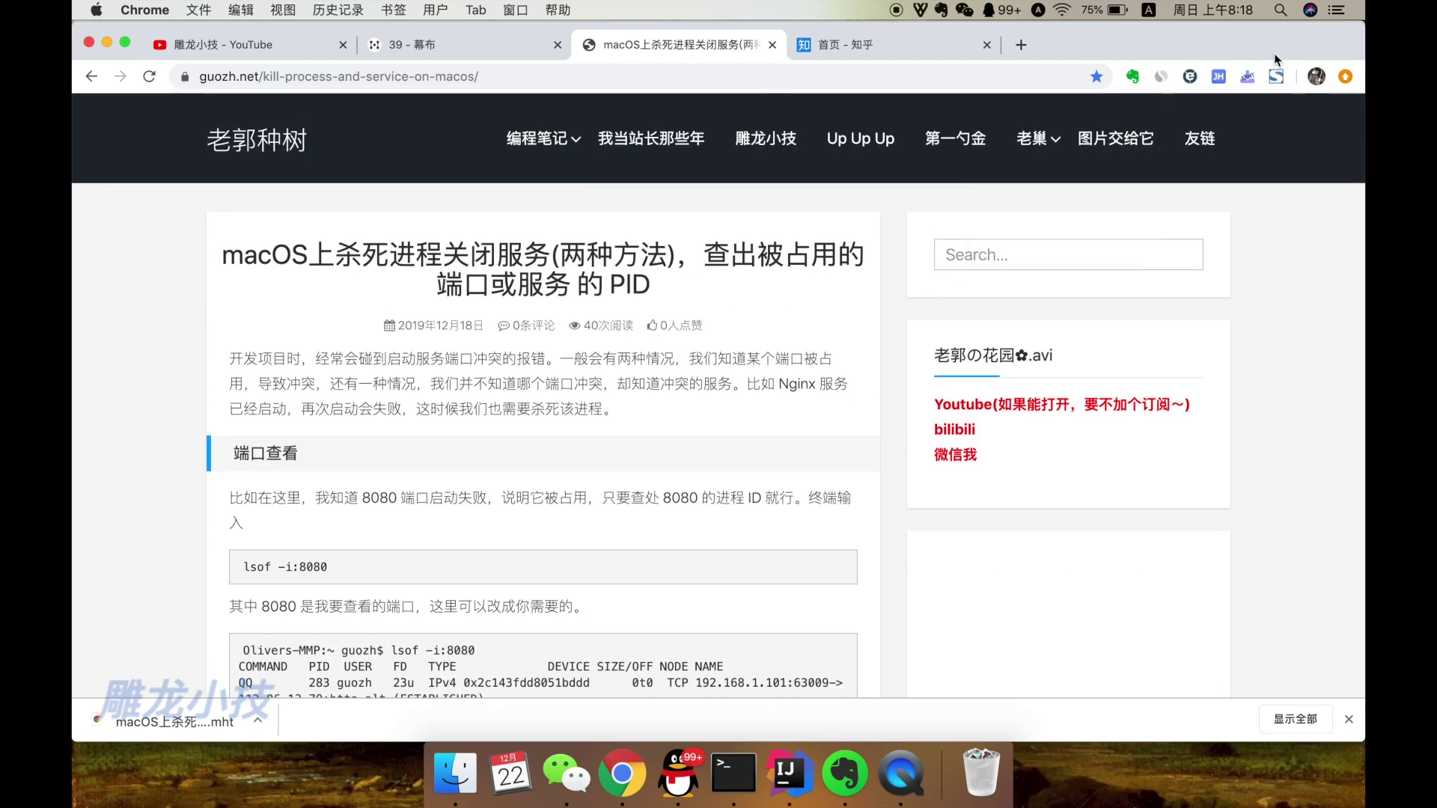
Show FireShot's capture options for the article and examine the page down to its recommended links
left_click(1276, 75)
scroll(743, 560, "down", 14)
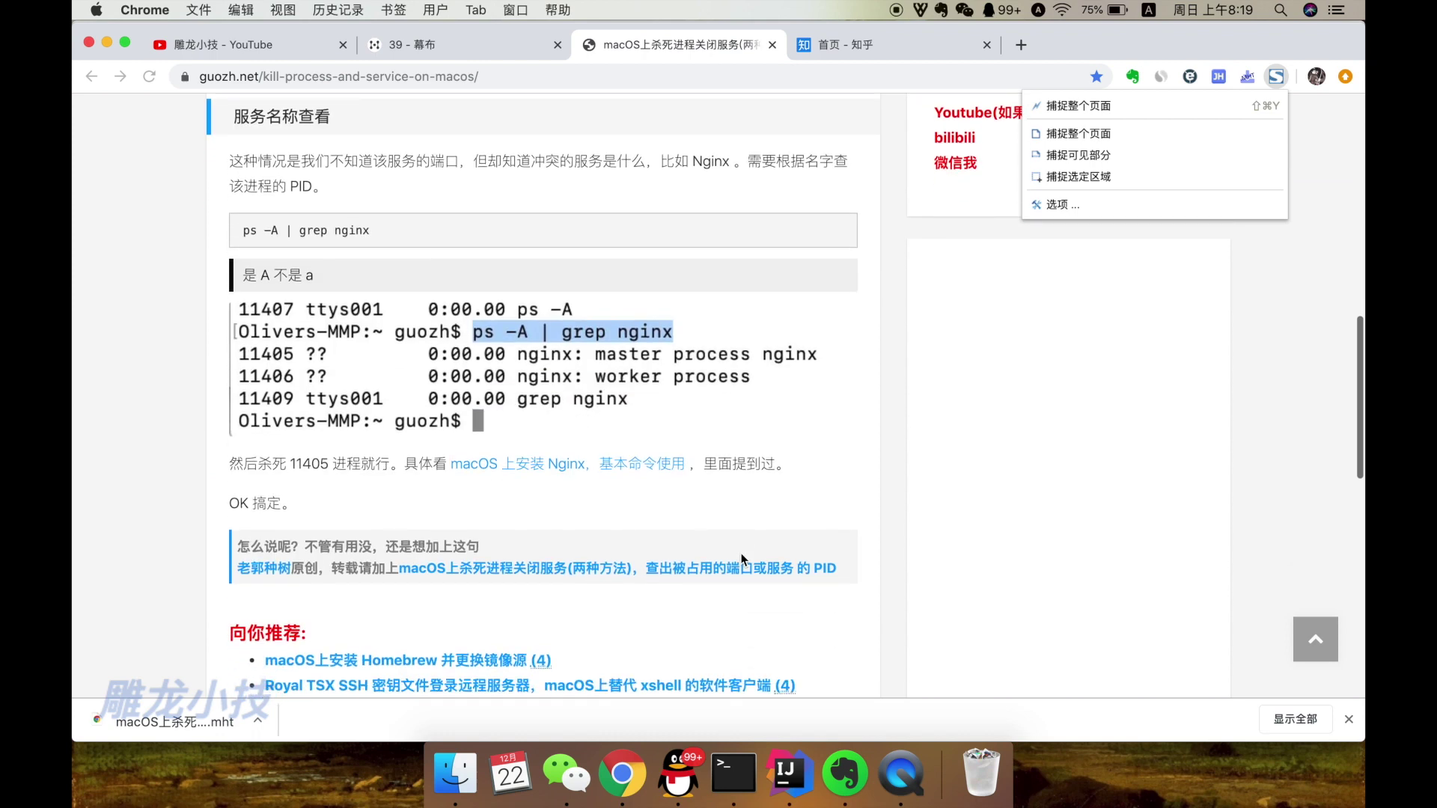
scroll(743, 560, "down", 3)
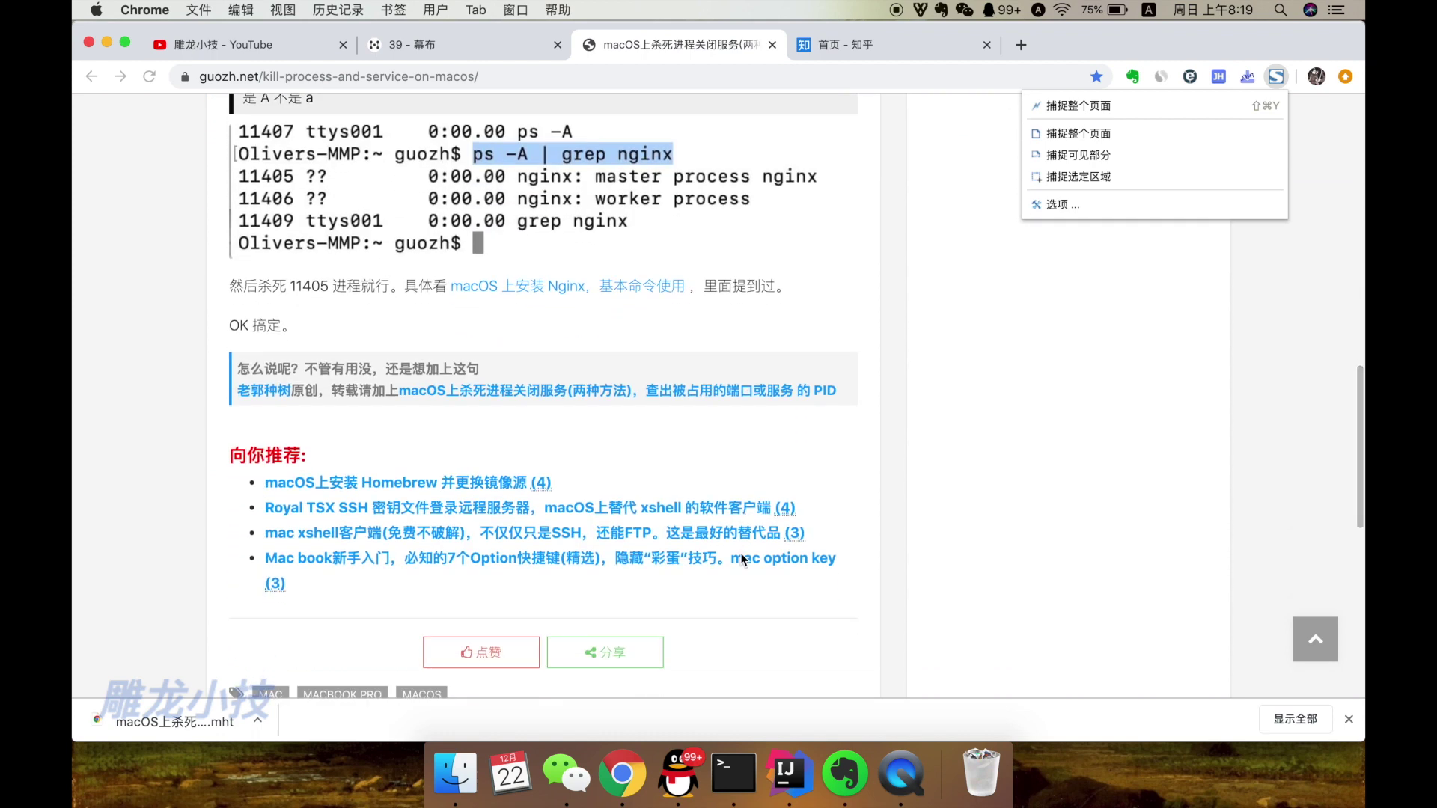
scroll(743, 559, "down", 3)
scroll(743, 560, "up", 15)
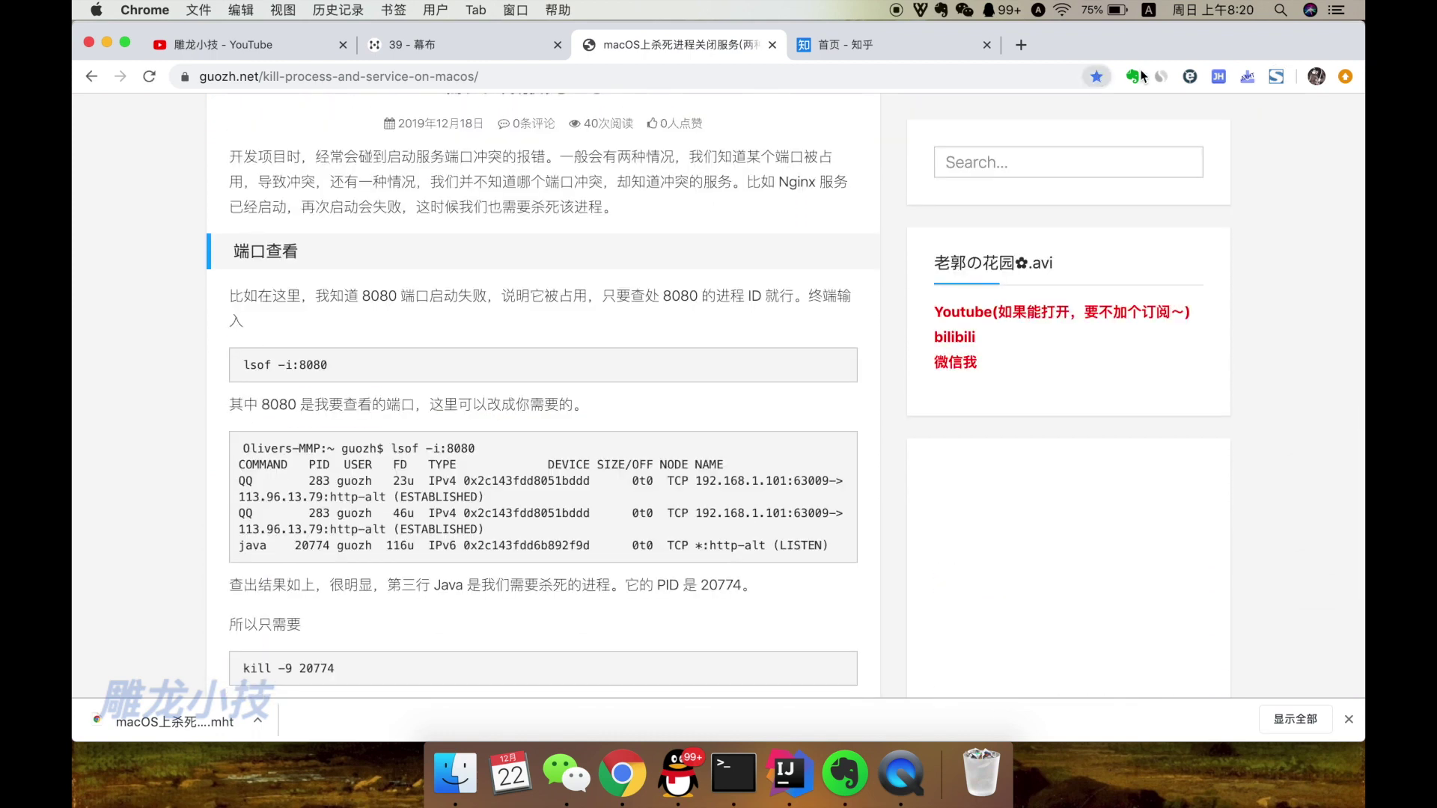
Capture the entire article page with FireShot and review the full-page capture
left_click(1275, 76)
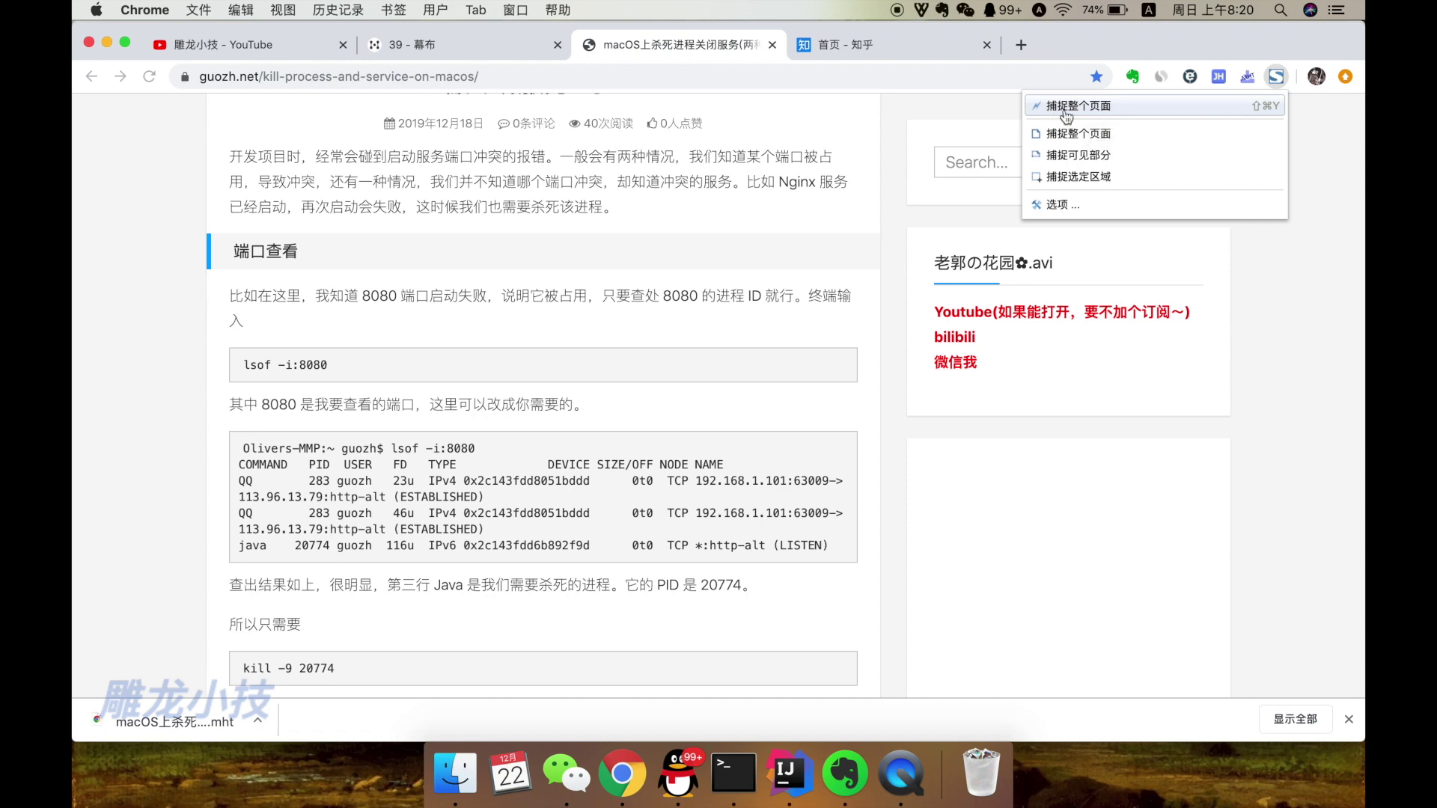
left_click(1064, 109)
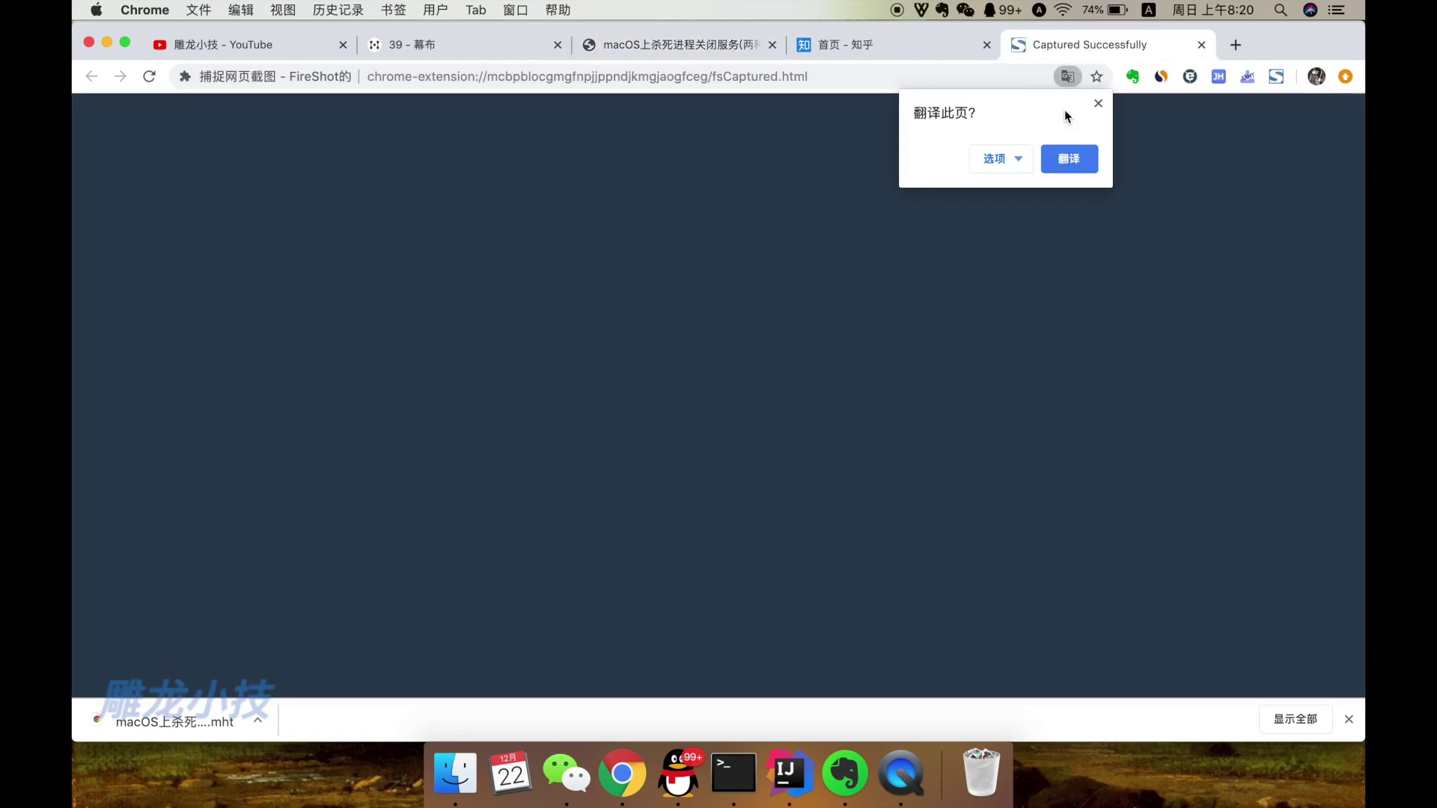
scroll(591, 303, "down", 10)
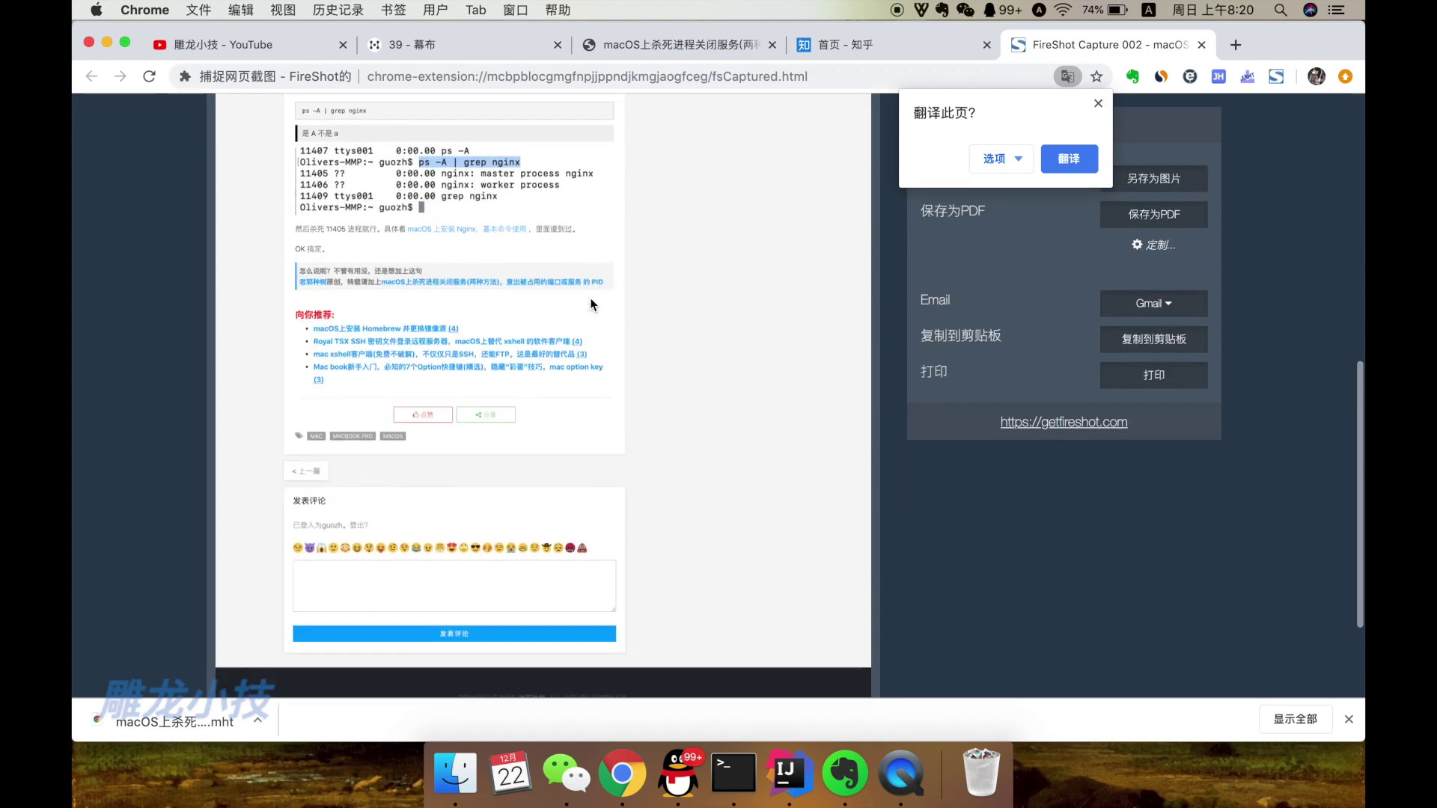
scroll(591, 303, "up", 10)
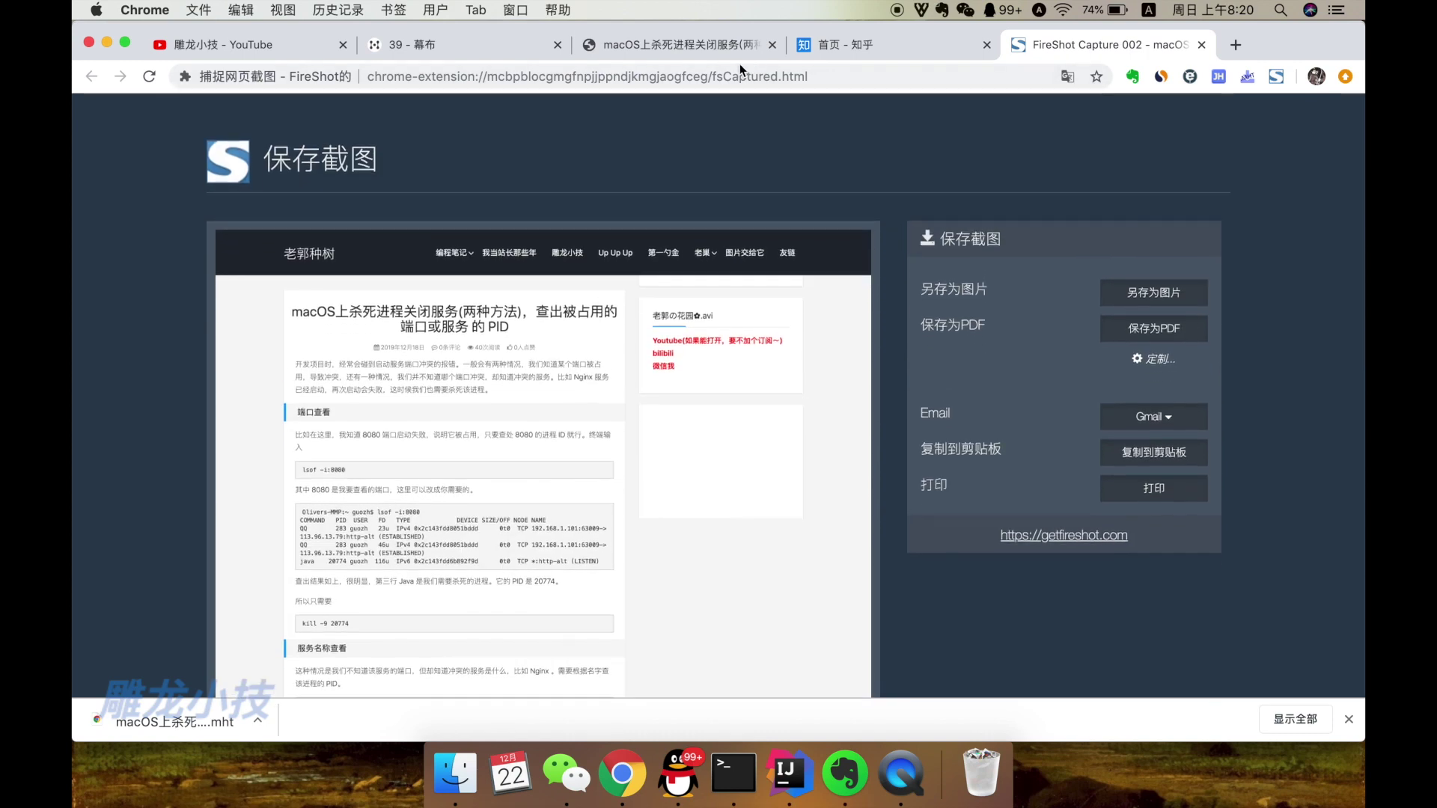
Capture only the article's main column with FireShot's 捕捉选定区域 option, starting at the title, and review the capture
left_click(673, 45)
left_click(1276, 75)
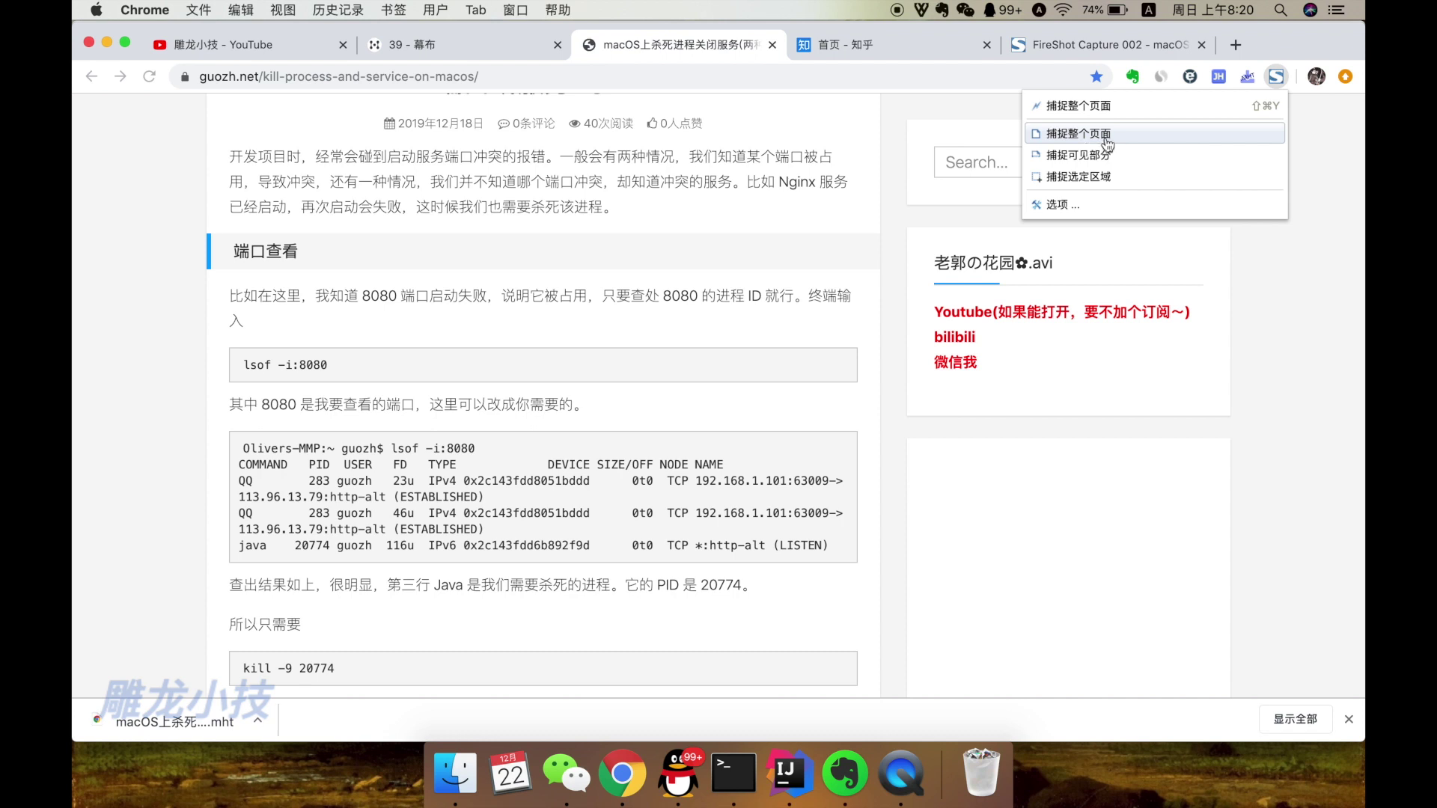
left_click(1075, 178)
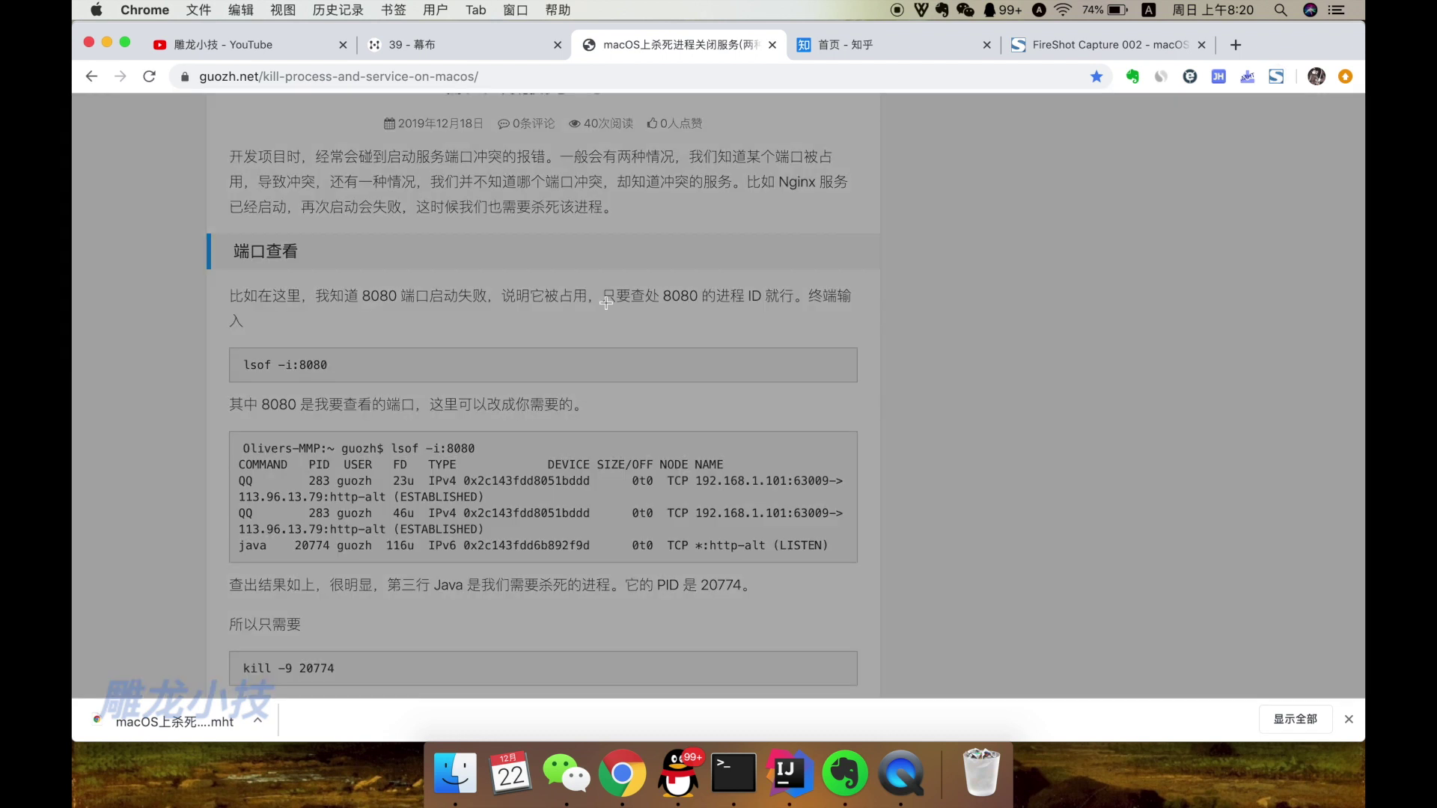
scroll(208, 151, "up", 1)
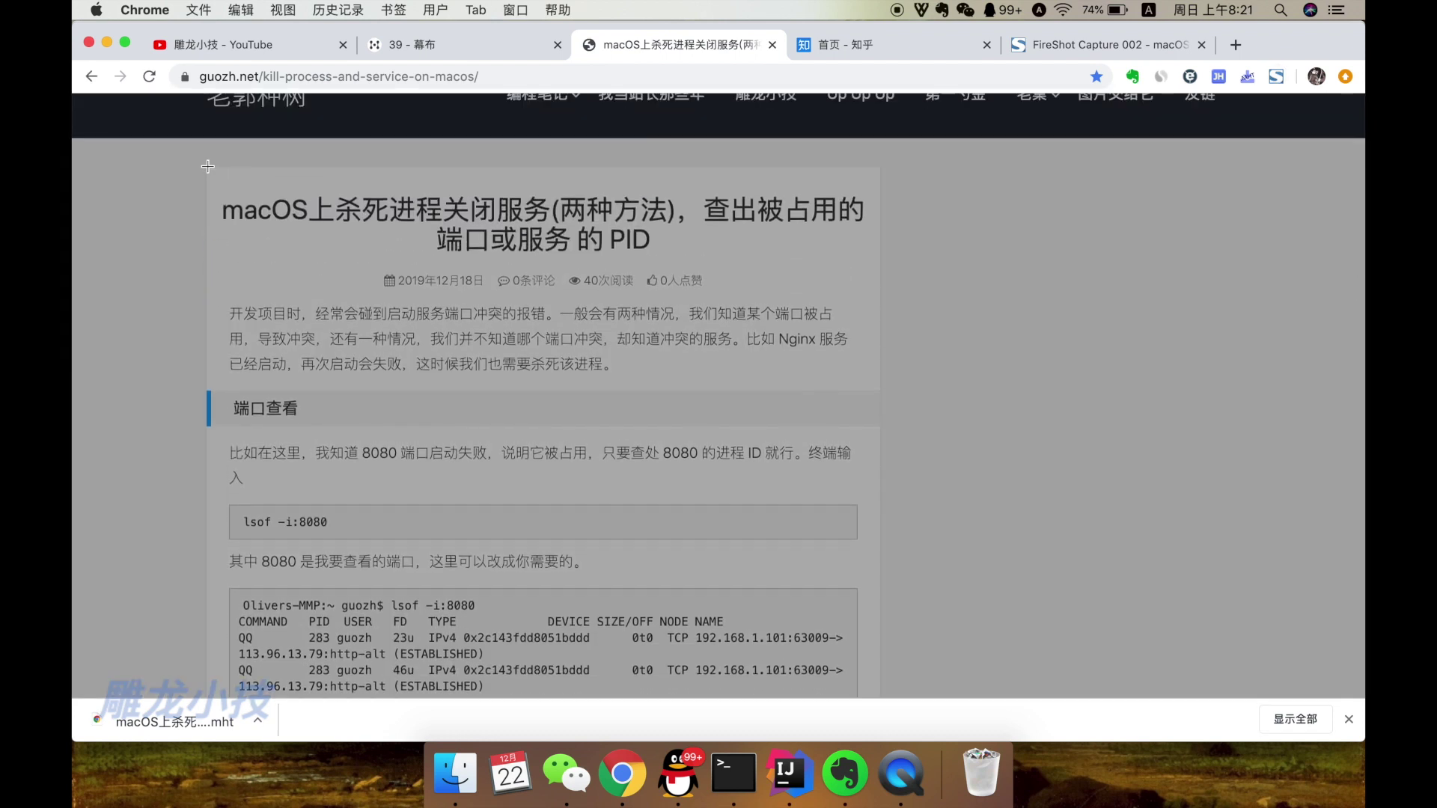
left_click_drag(208, 166, 881, 344)
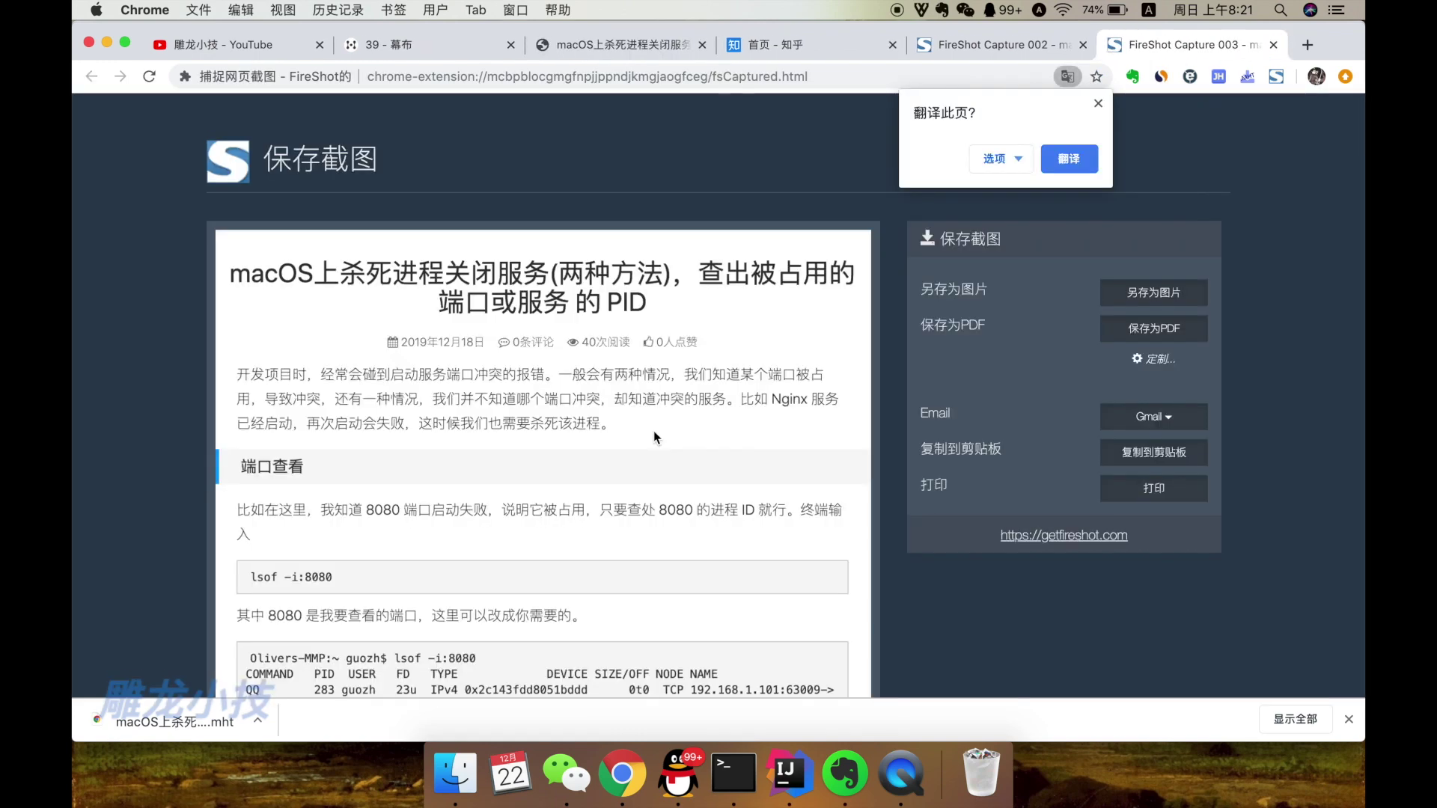
scroll(654, 431, "down", 2)
scroll(655, 427, "down", 5)
scroll(657, 424, "up", 7)
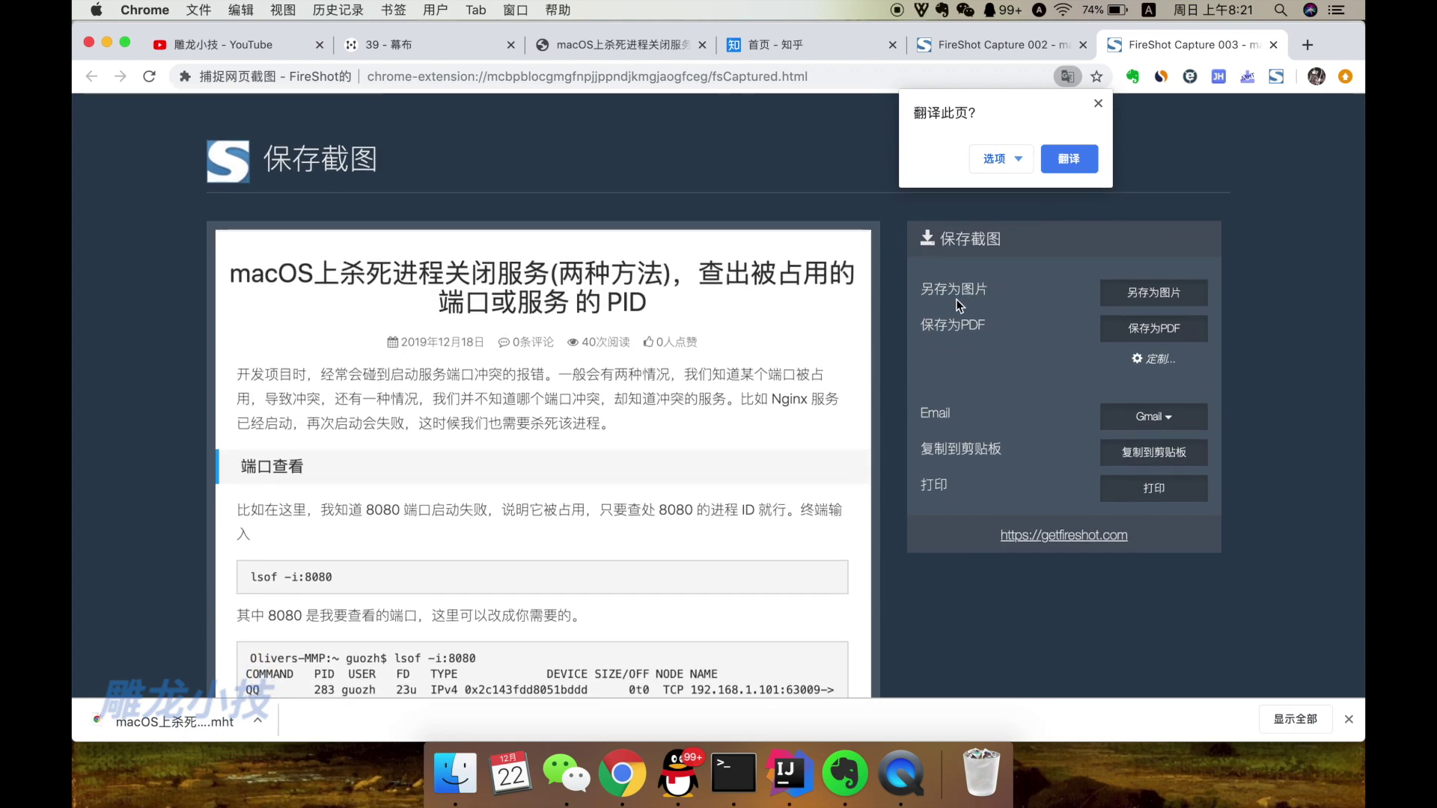
Save the selected-area capture both as a PNG image and as a PDF in the FireShot folder
left_click_drag(944, 288, 1004, 324)
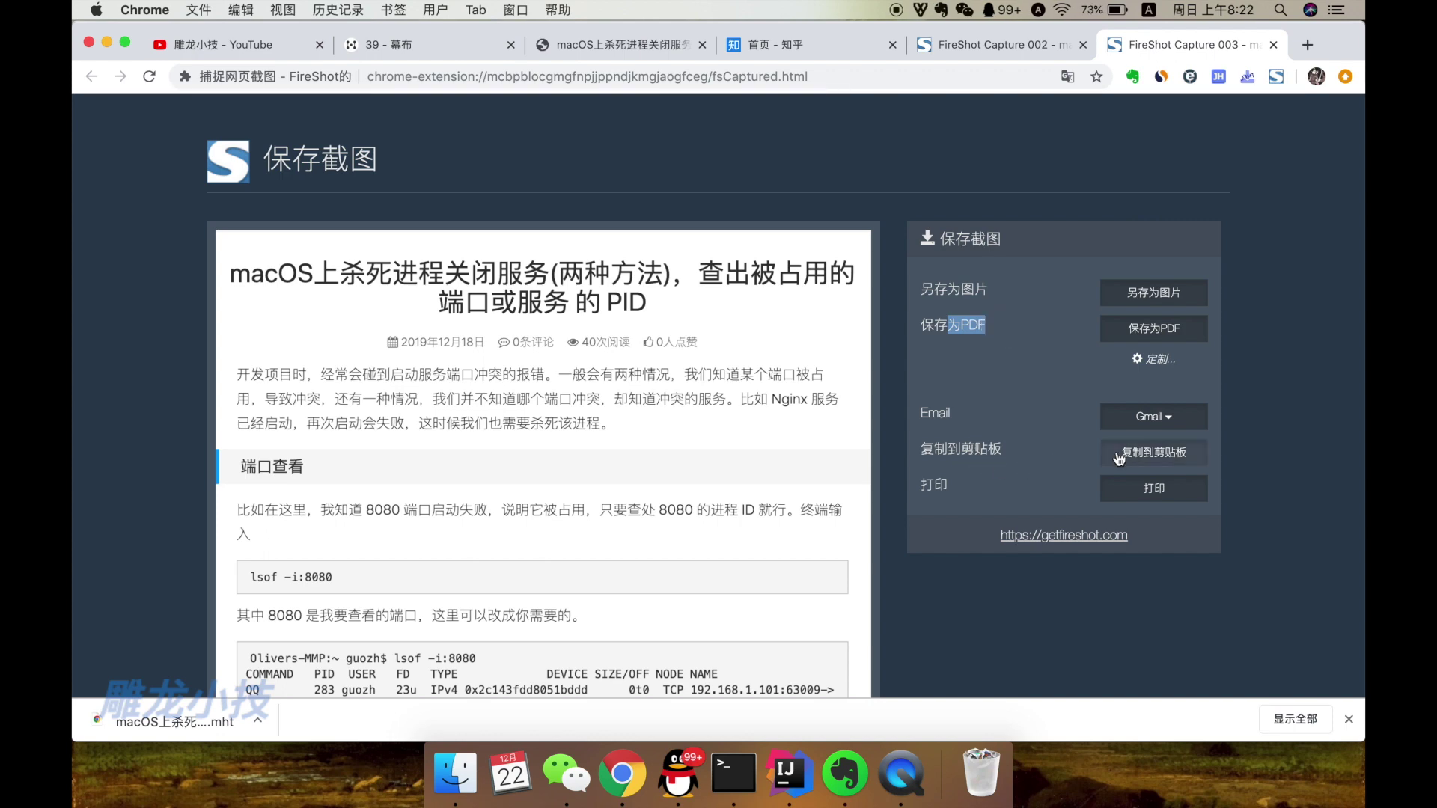
left_click(1138, 298)
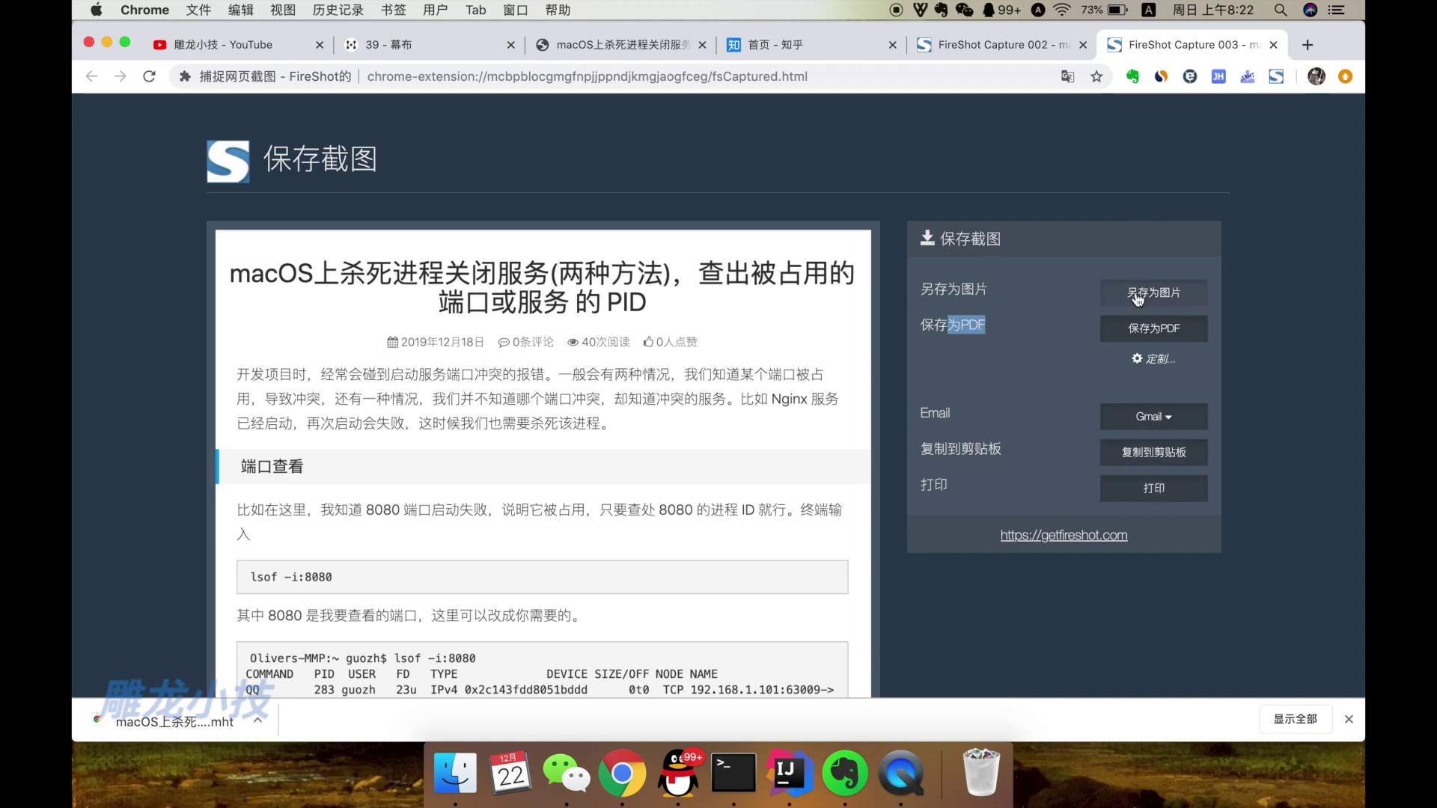
left_click(1051, 473)
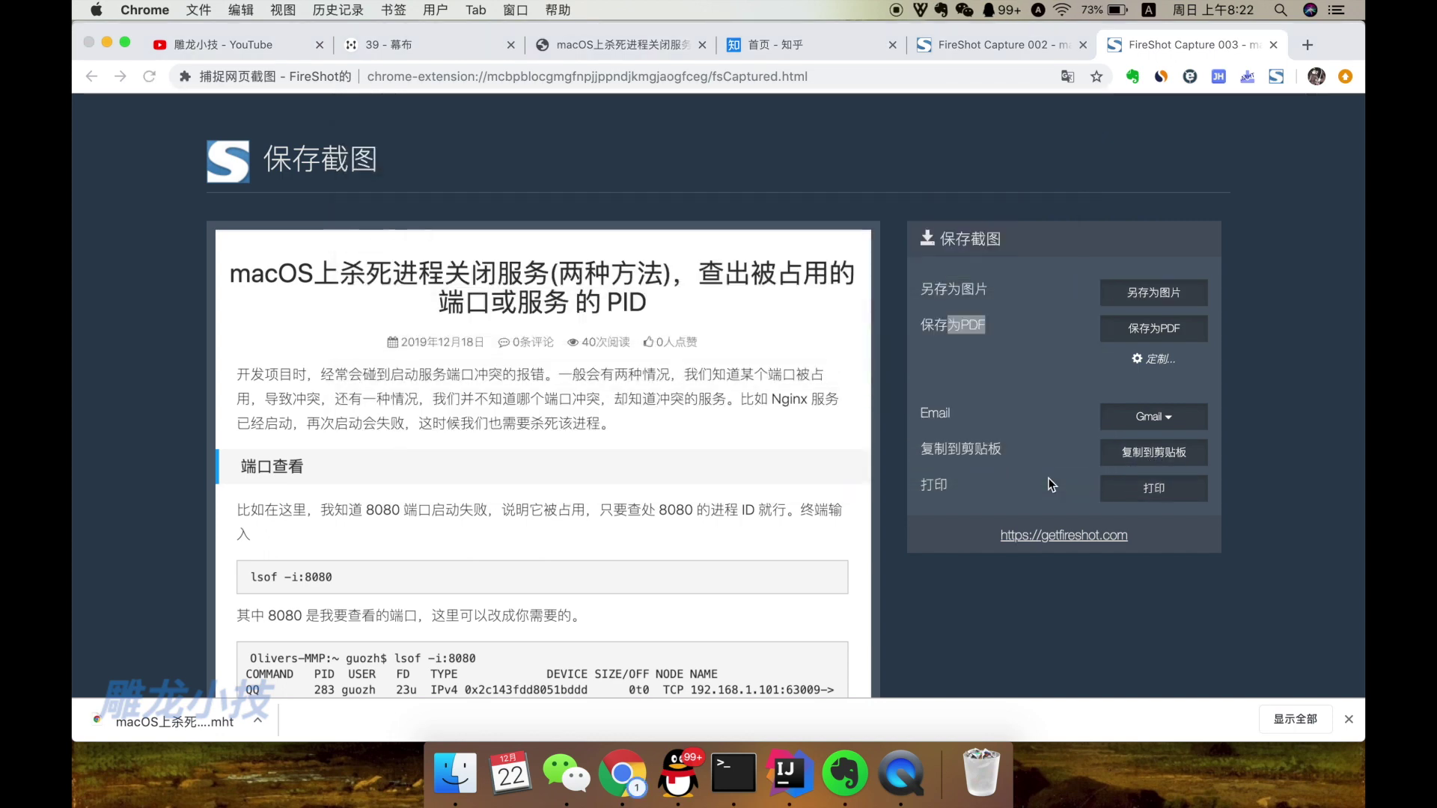
left_click(1145, 333)
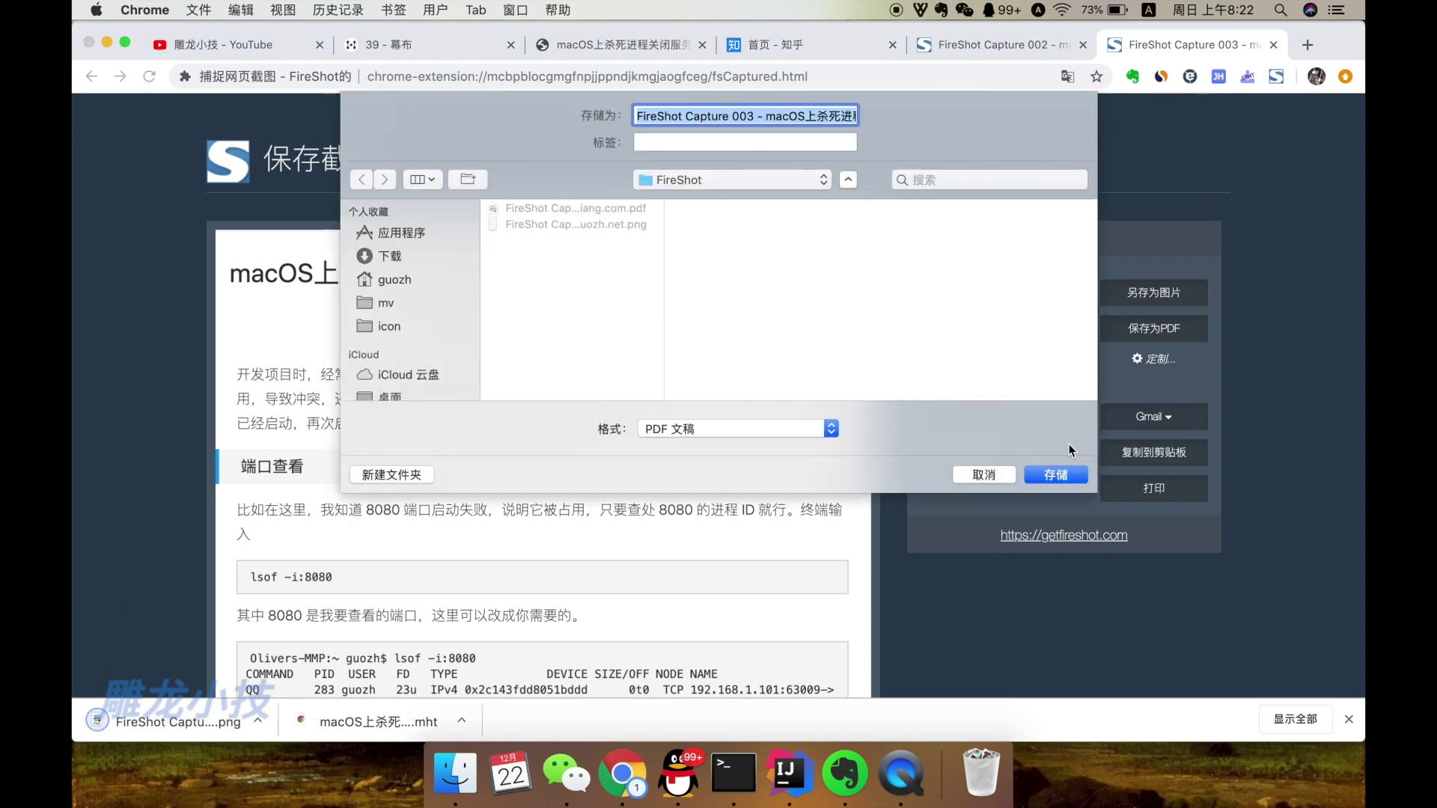
left_click(1057, 475)
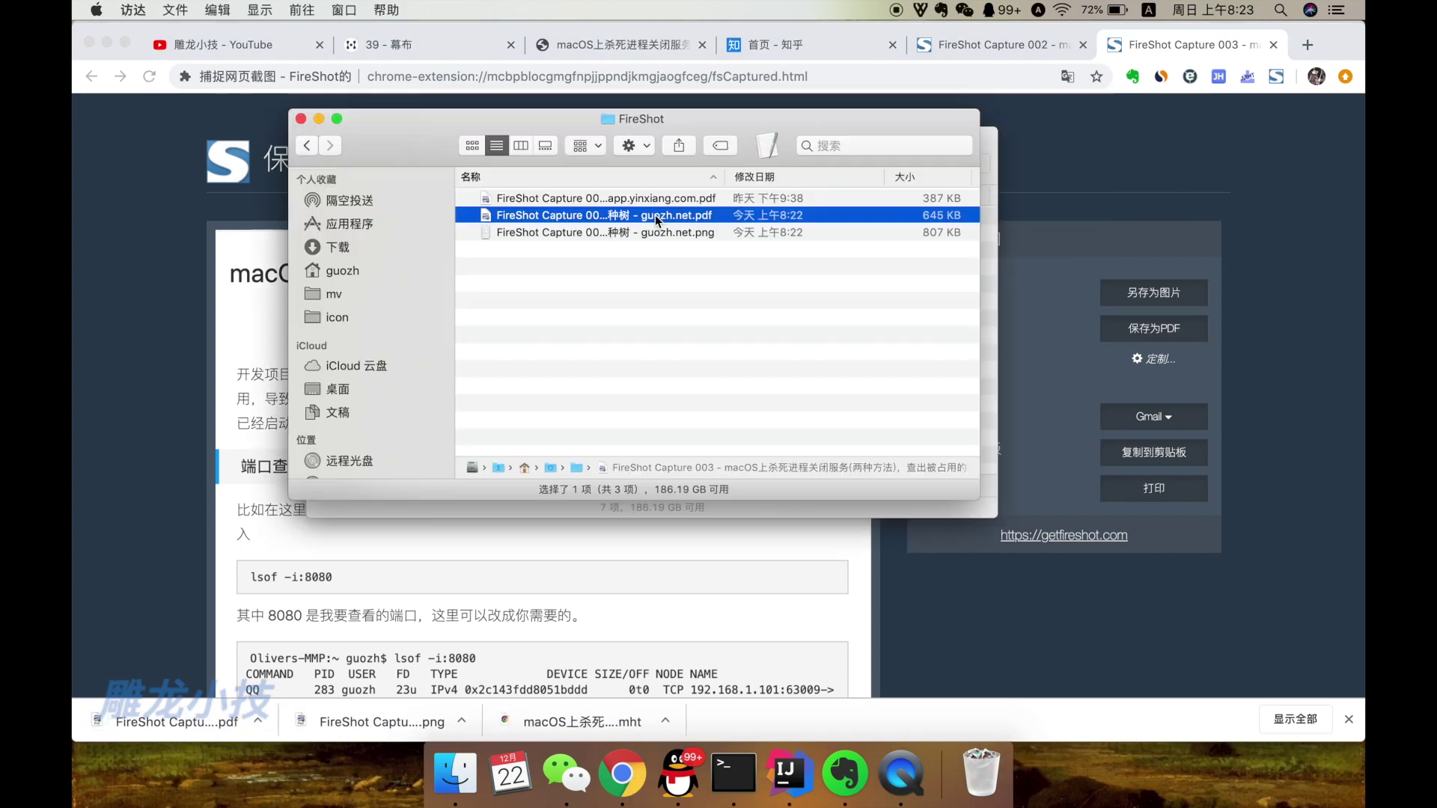
Open the saved guozh.net PDF and PNG captures from the FireShot folder and check their contents
double_click(654, 214)
scroll(560, 321, "down", 5)
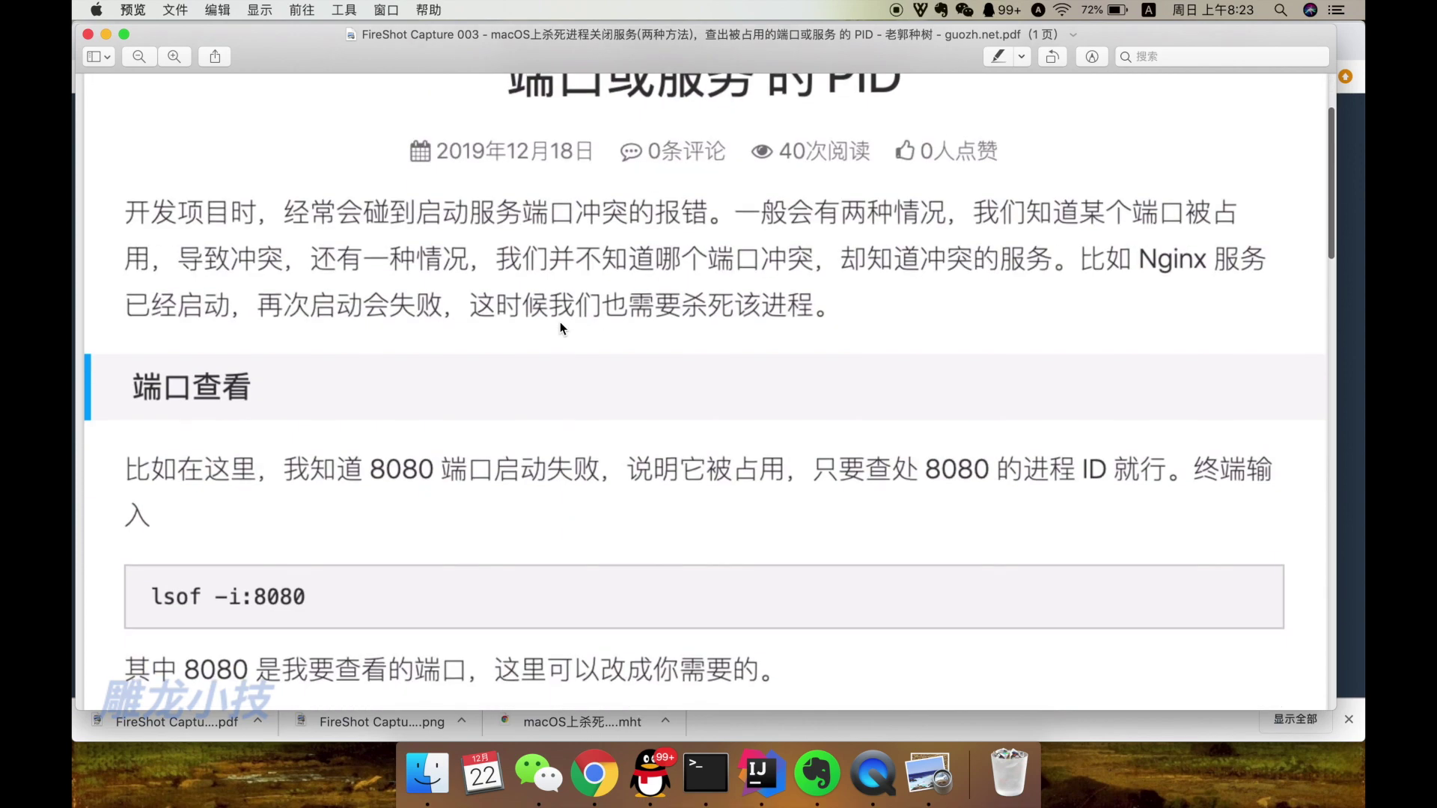
scroll(559, 321, "down", 10)
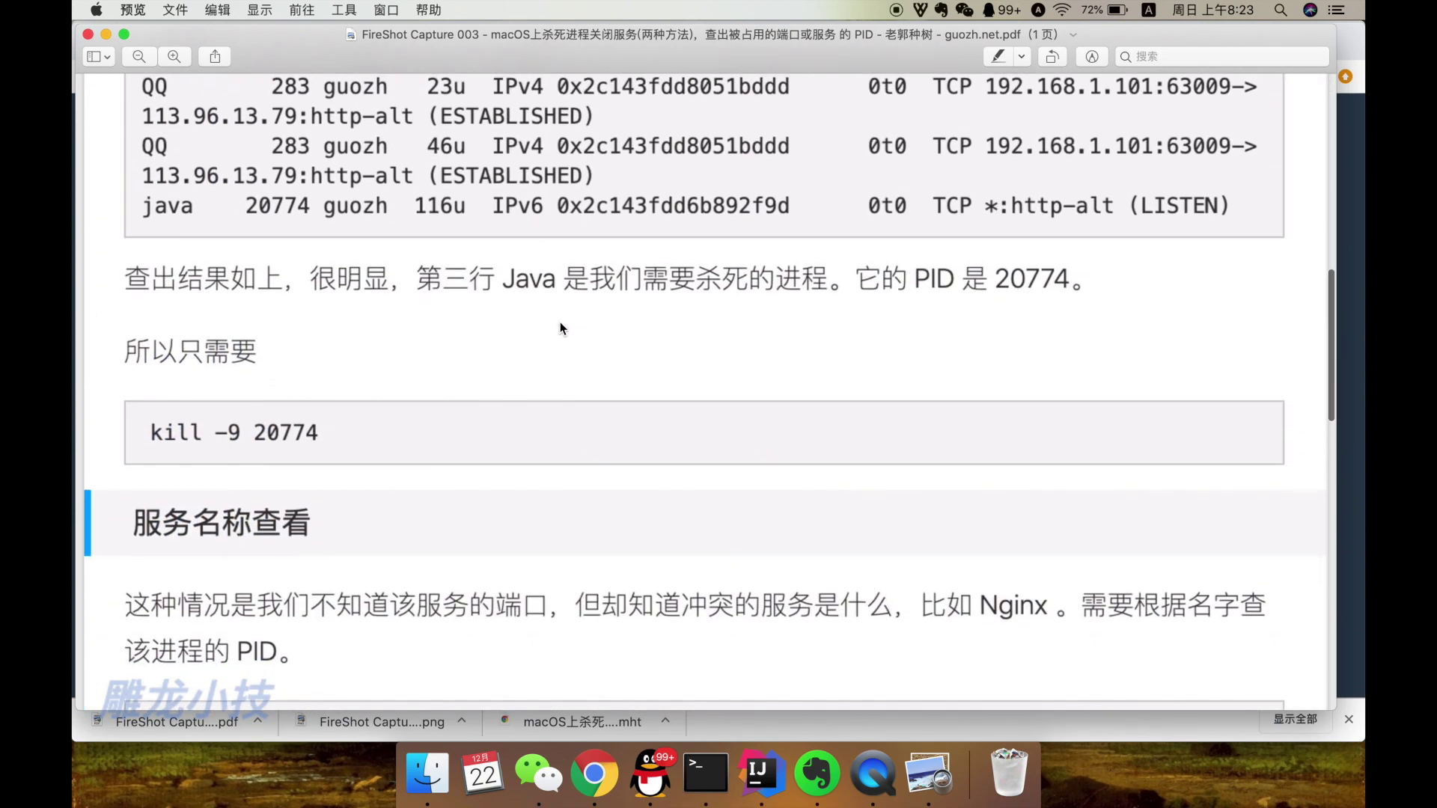
scroll(560, 322, "down", 15)
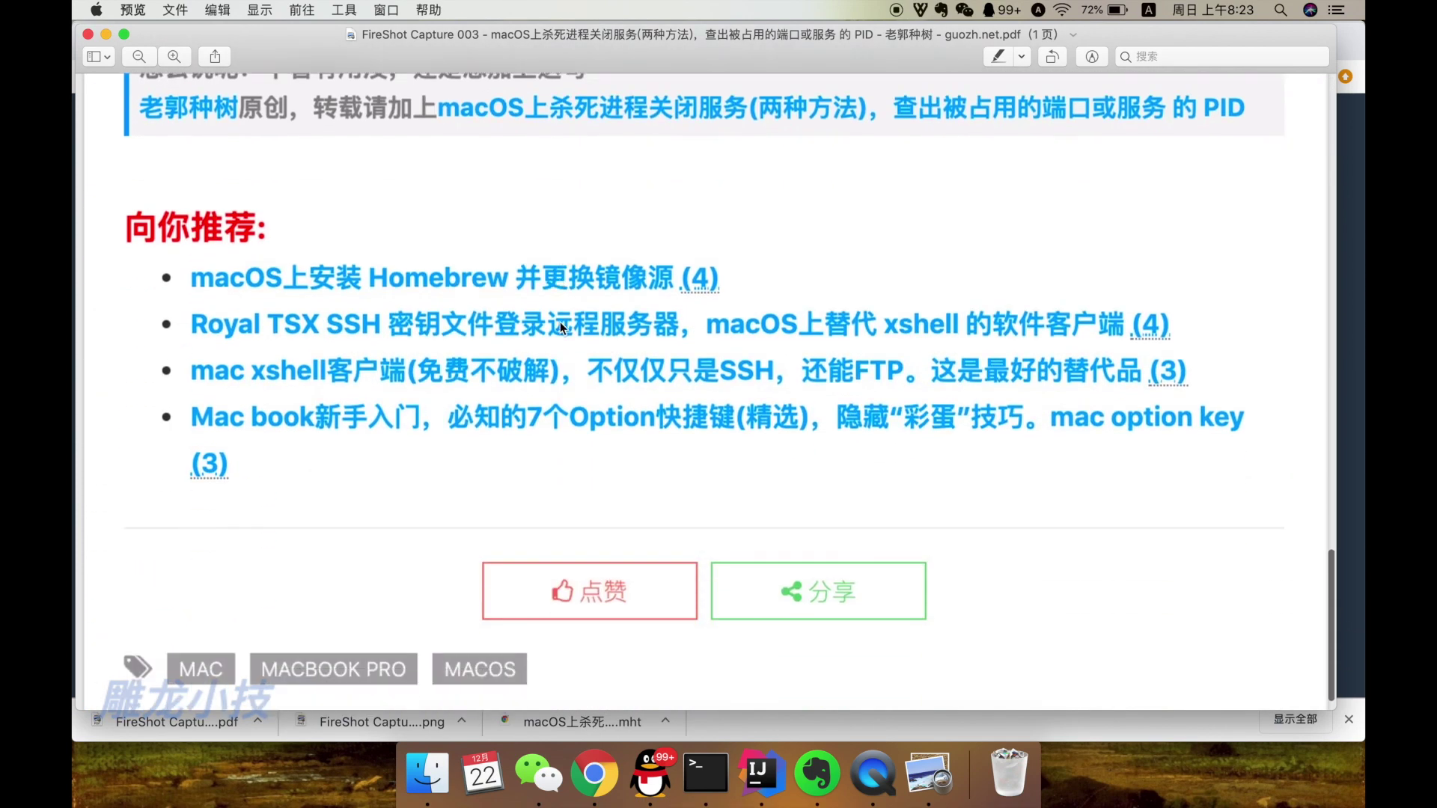
key("super+w")
double_click(642, 232)
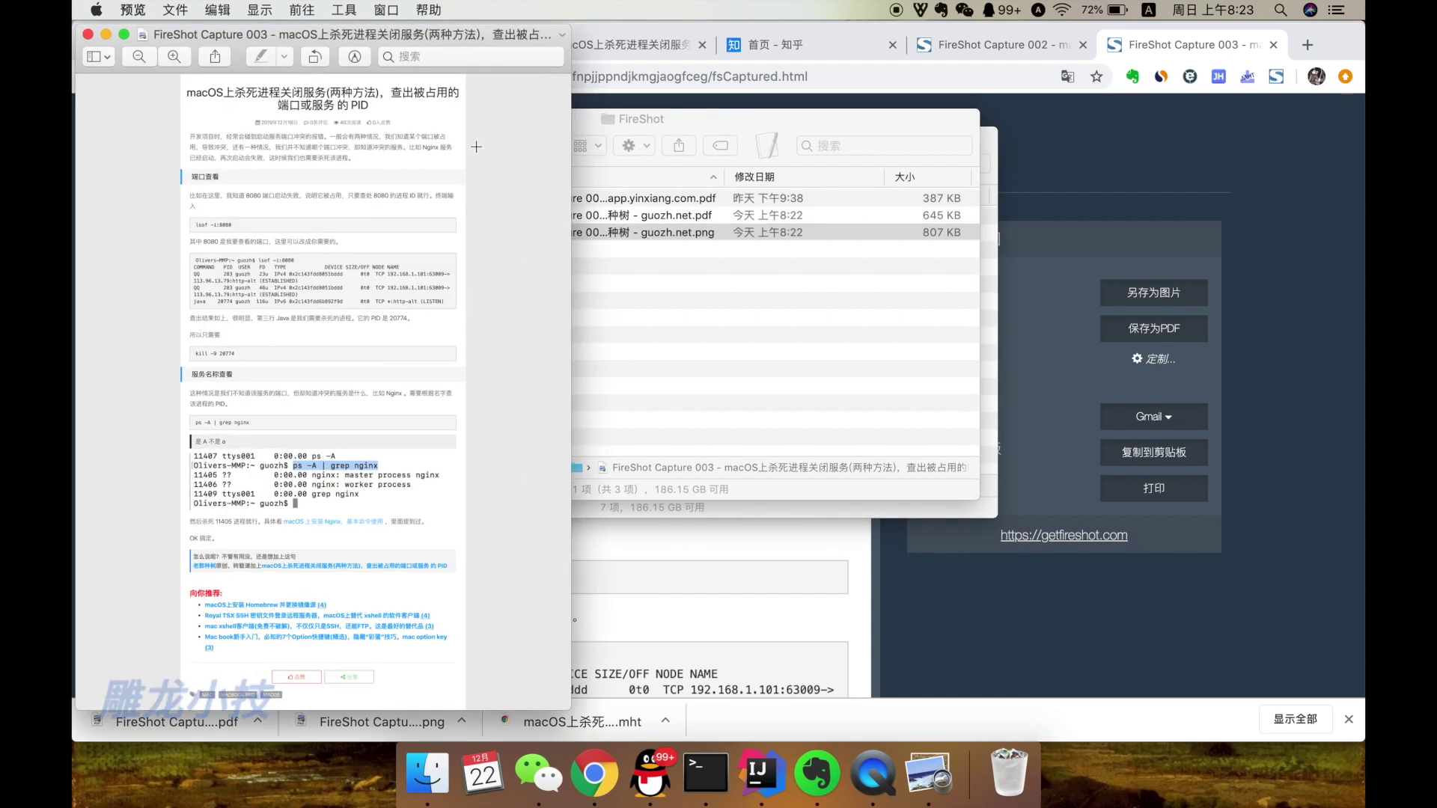
scroll(611, 243, "up", 5)
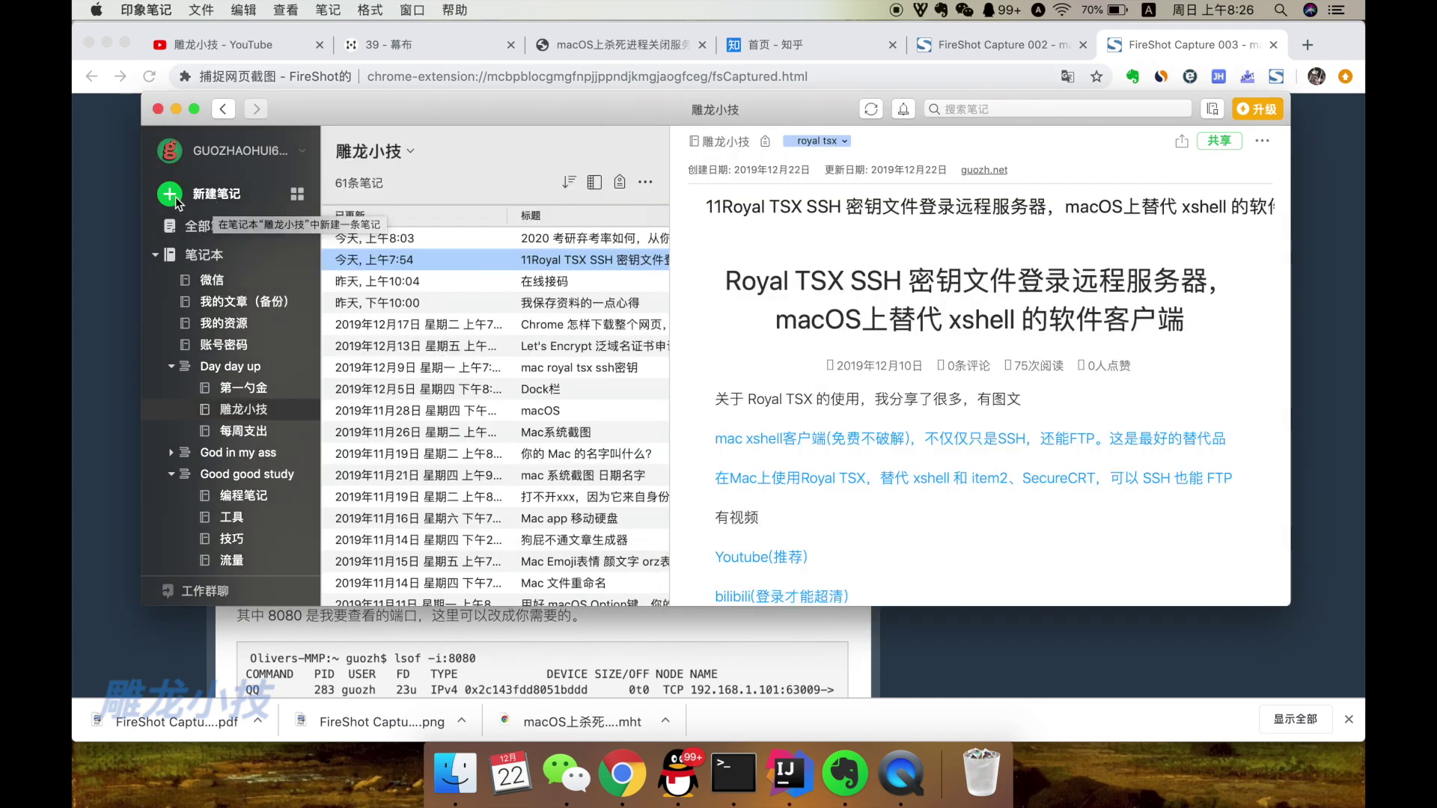
Create a new note in the 雕龙小技 notebook, paste the copied article capture into it and look through the pasted content
left_click(175, 200)
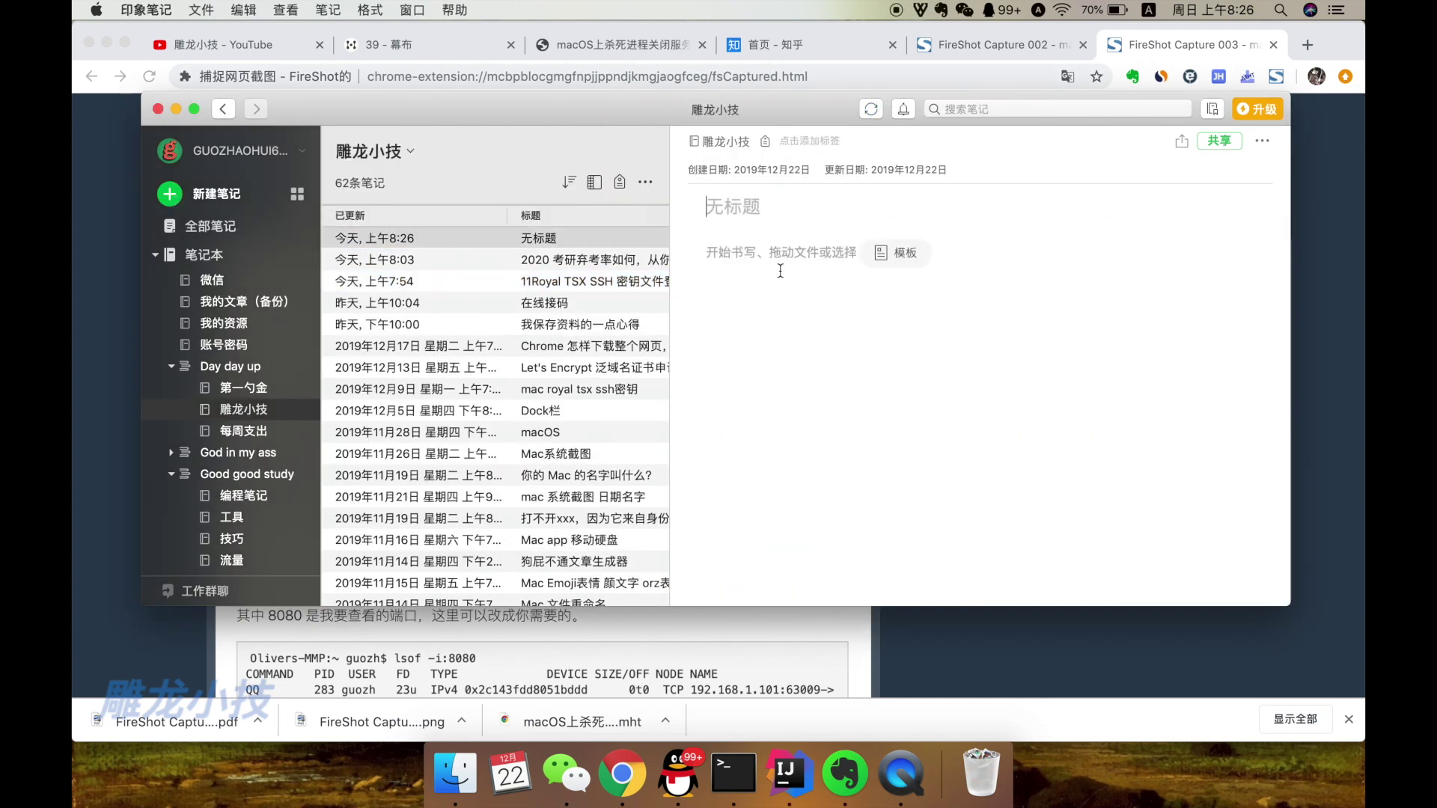
left_click(780, 271)
right_click(779, 271)
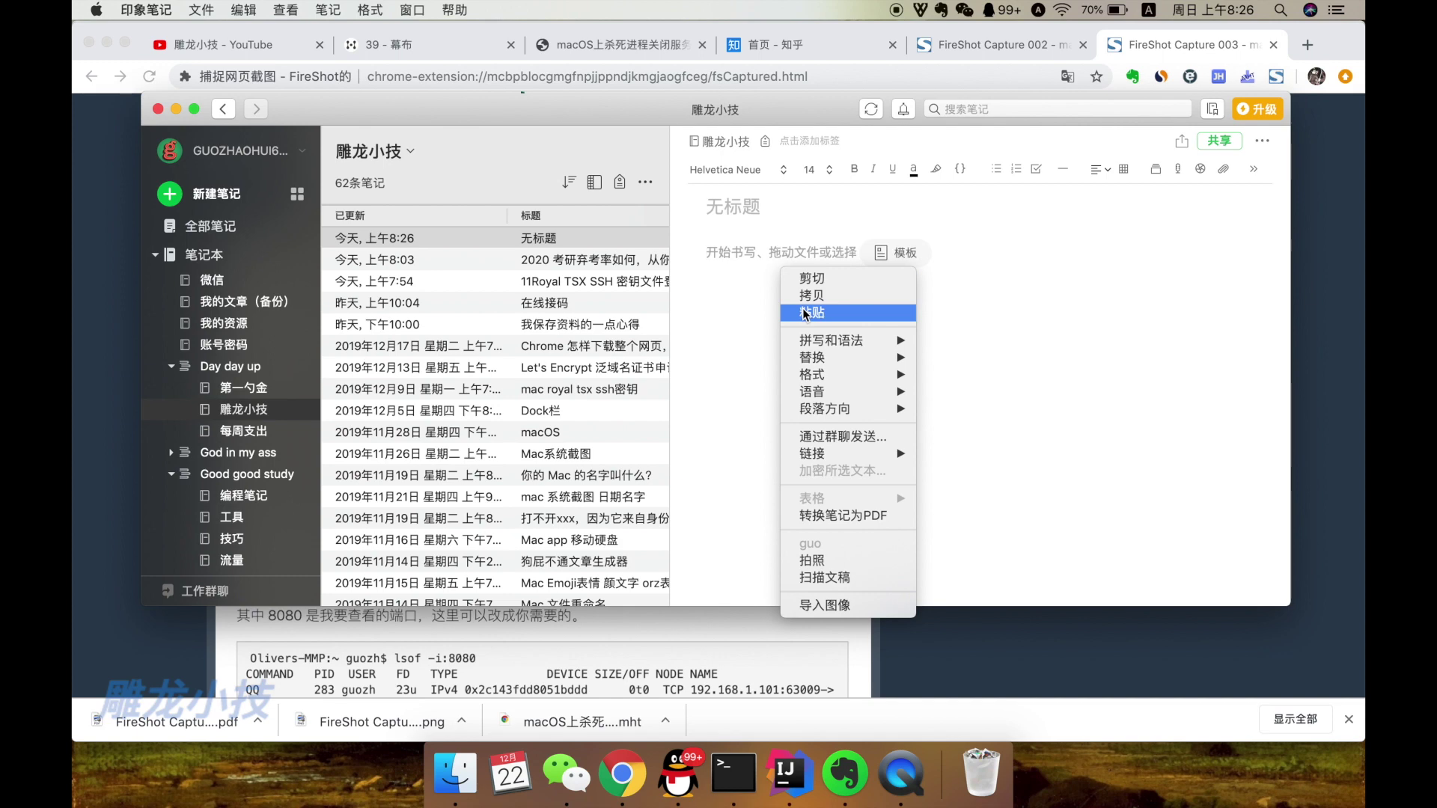
left_click(805, 313)
scroll(874, 376, "down", 5)
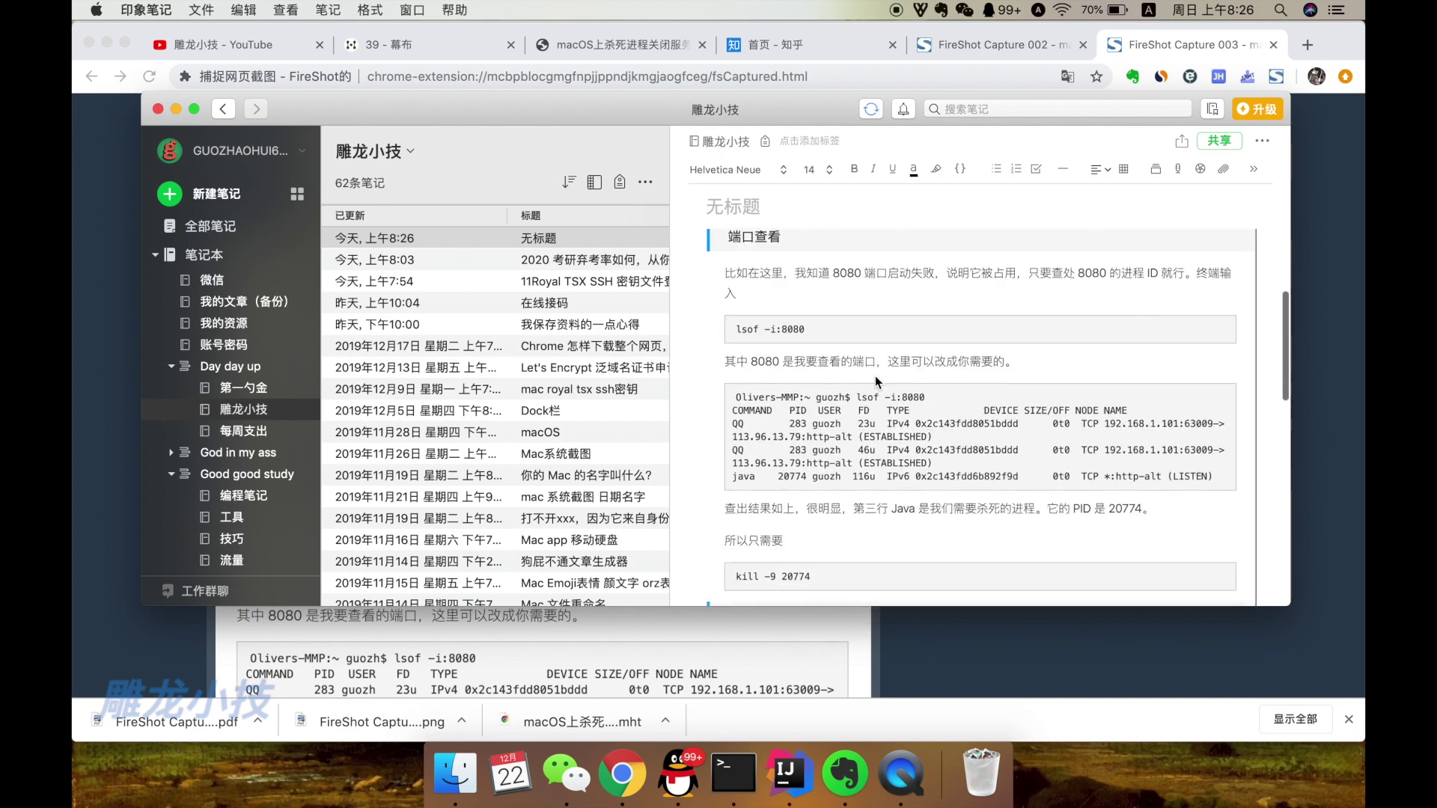
scroll(874, 376, "down", 5)
scroll(874, 376, "up", 10)
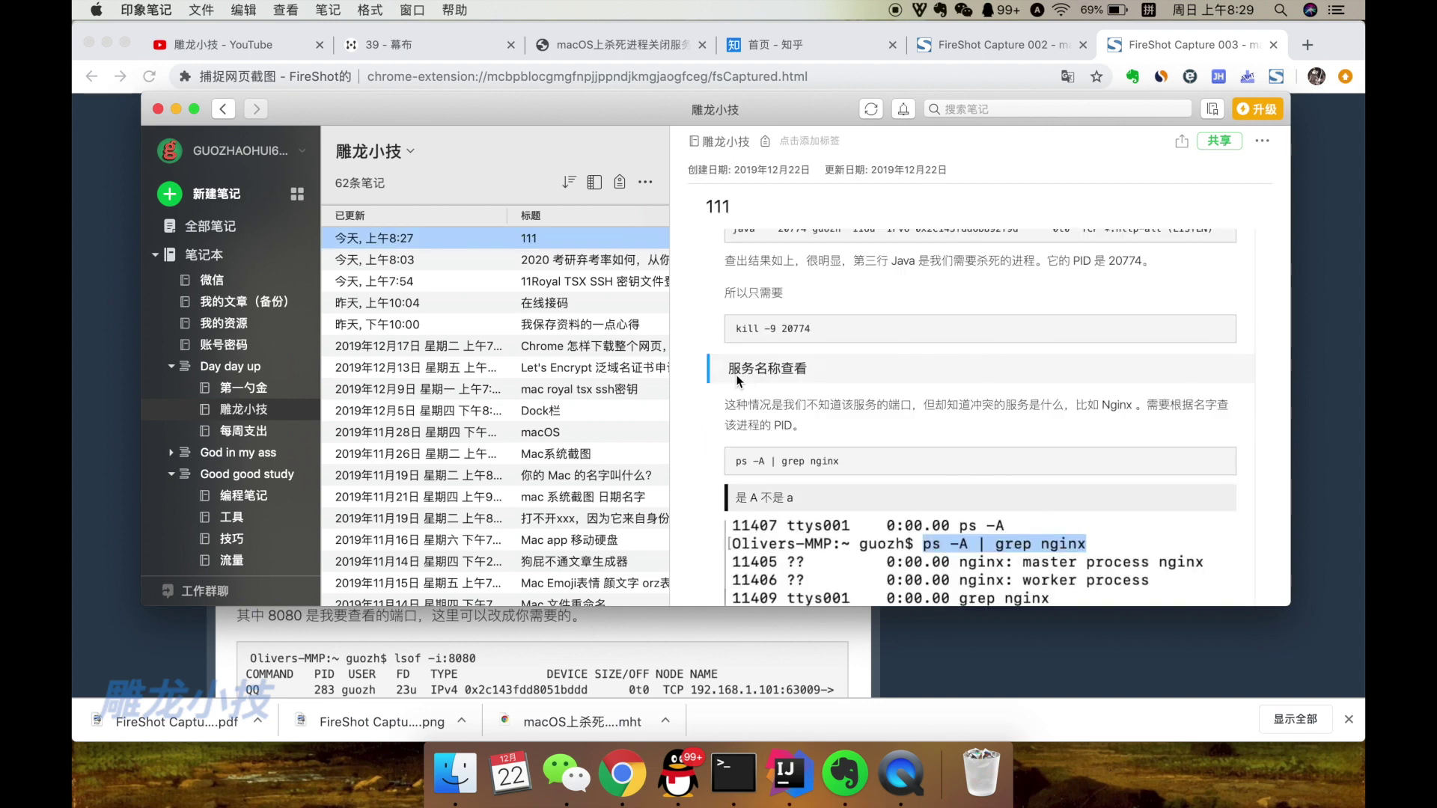
Search the notes for 服务名称查看, a heading that appears inside the pasted capture
left_click(1048, 108)
type("服务ming c")
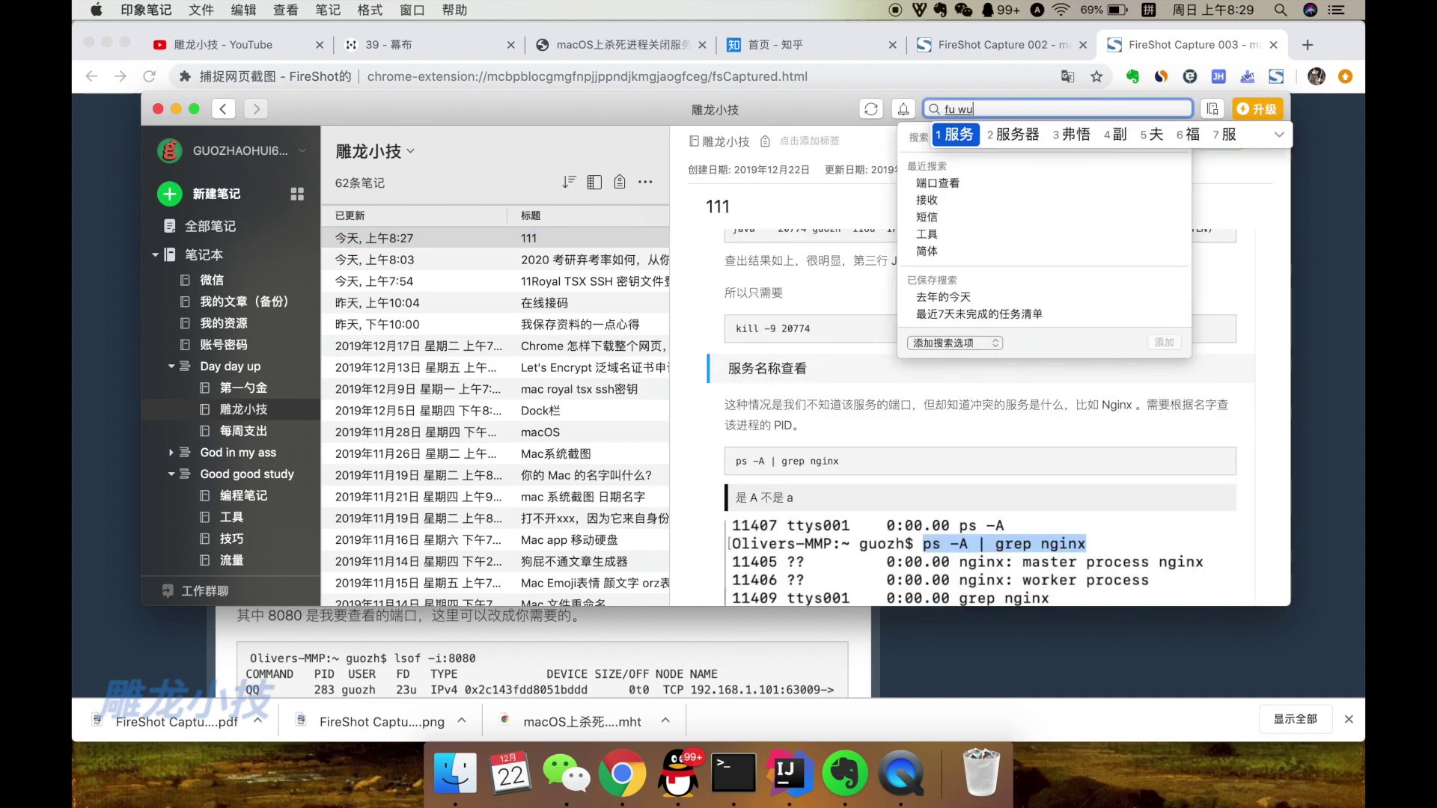
type("名称查看")
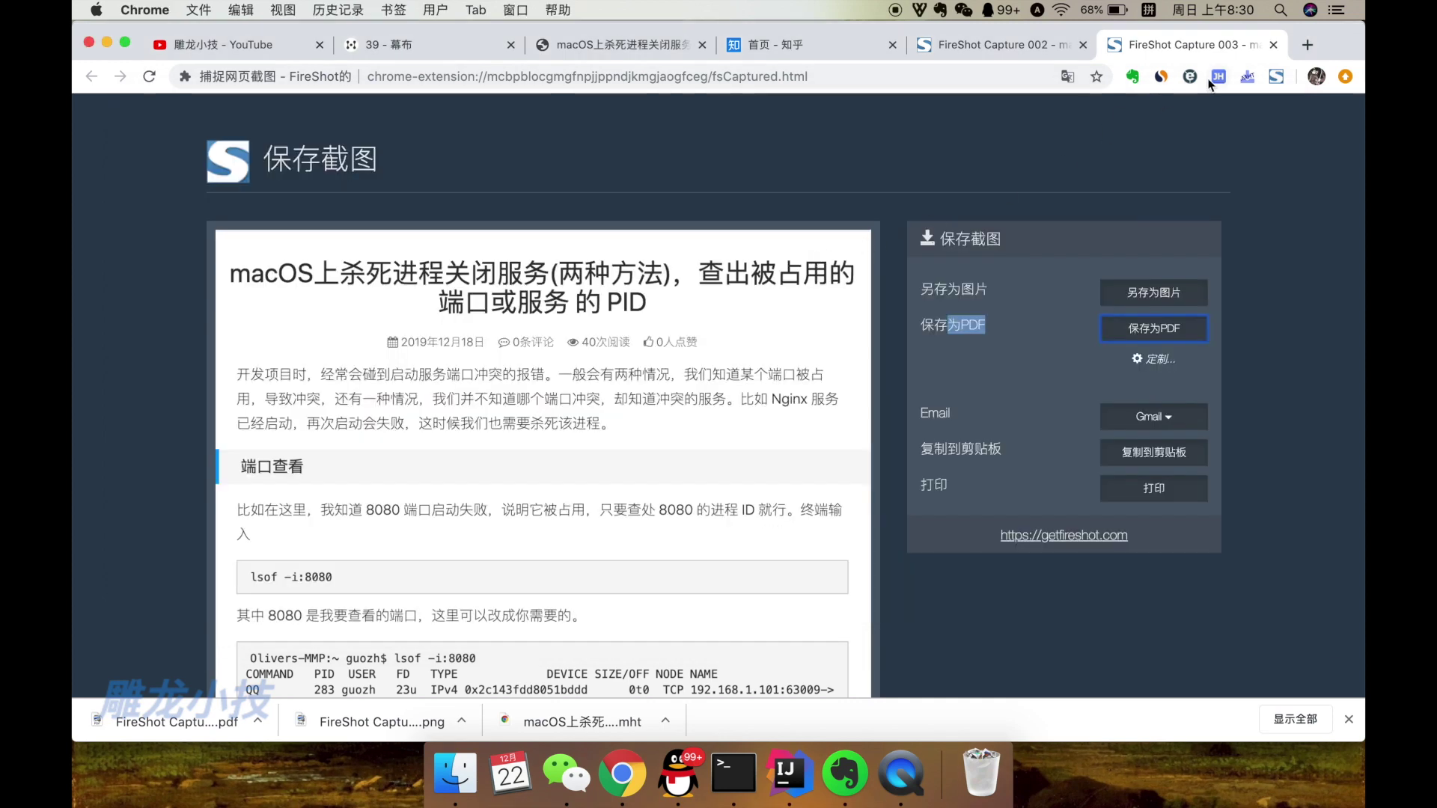
Switch to Chrome, open the Chrome Web Store in a new tab and search it for FireShot
left_click(1307, 45)
left_click(107, 104)
left_click(636, 317)
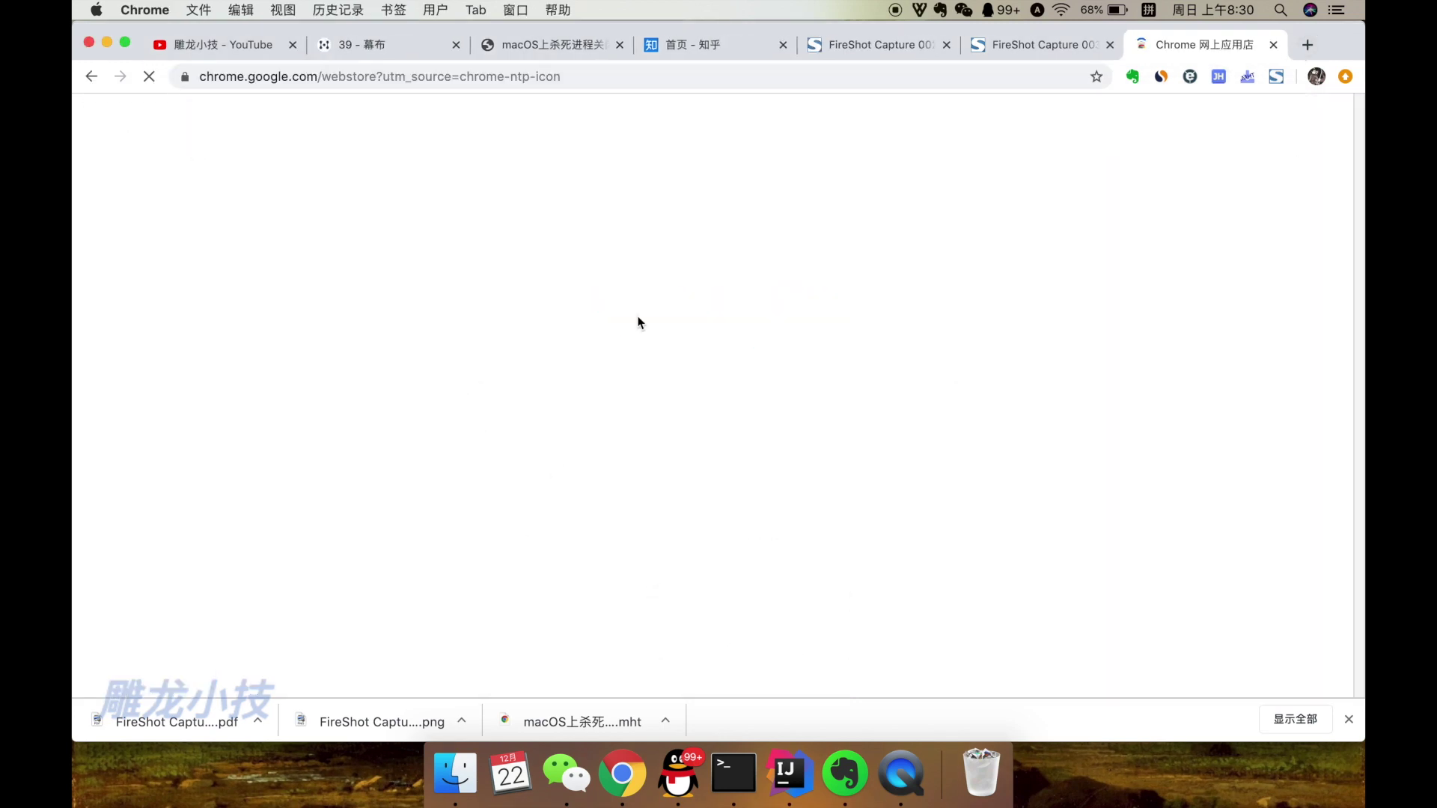
type("FireShot")
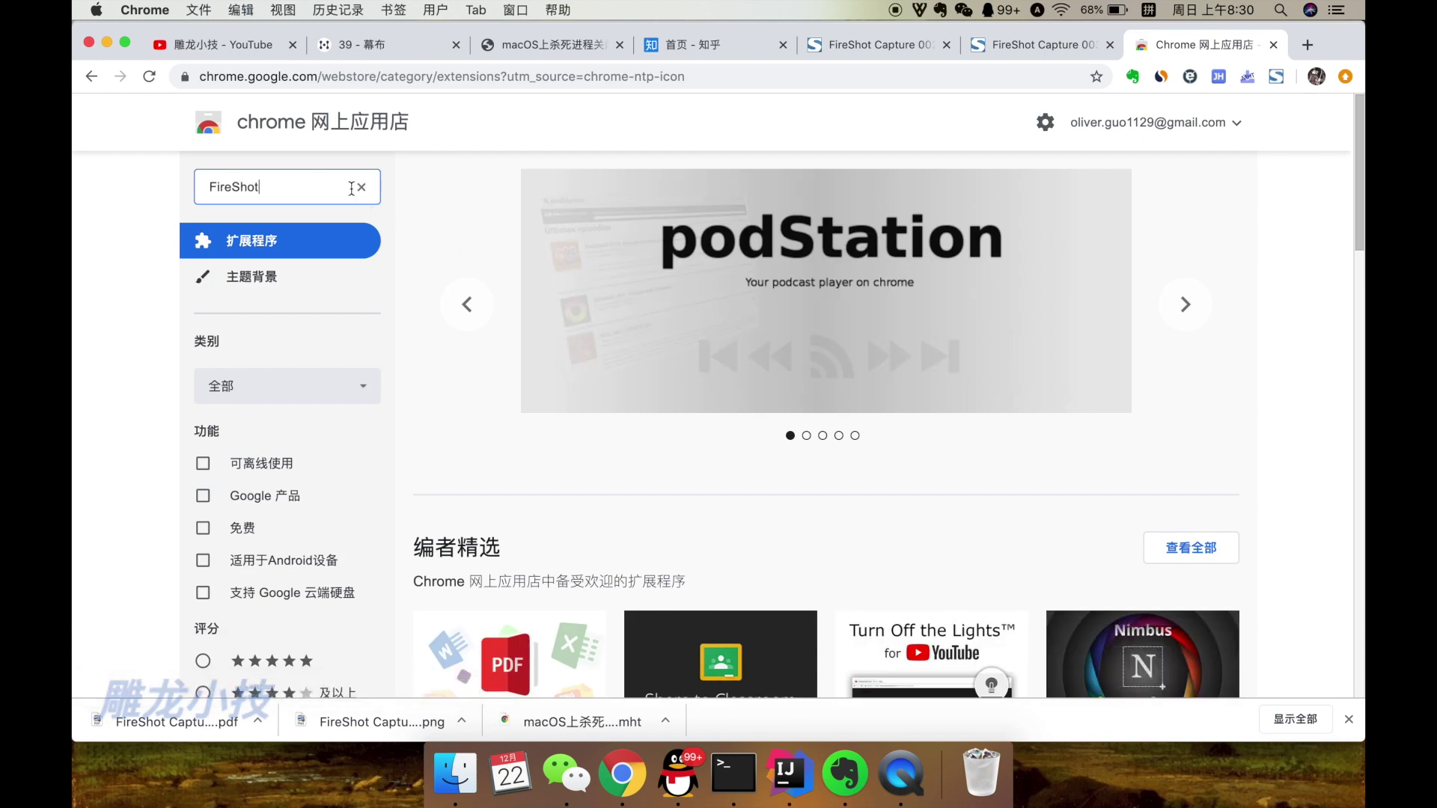
key("Return")
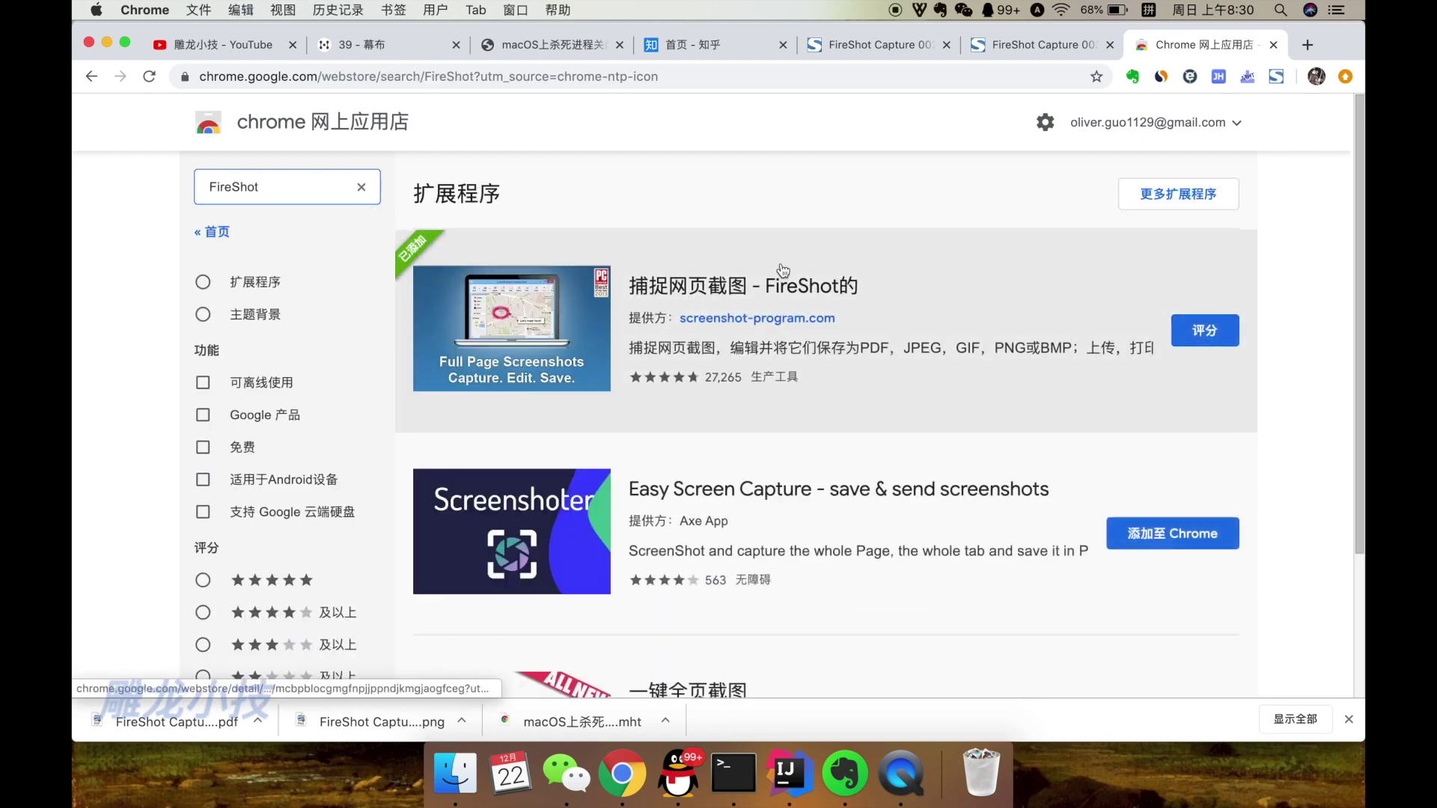
Open the 捕捉网页截图 - FireShot的 extension page and look through its overview
left_click(731, 286)
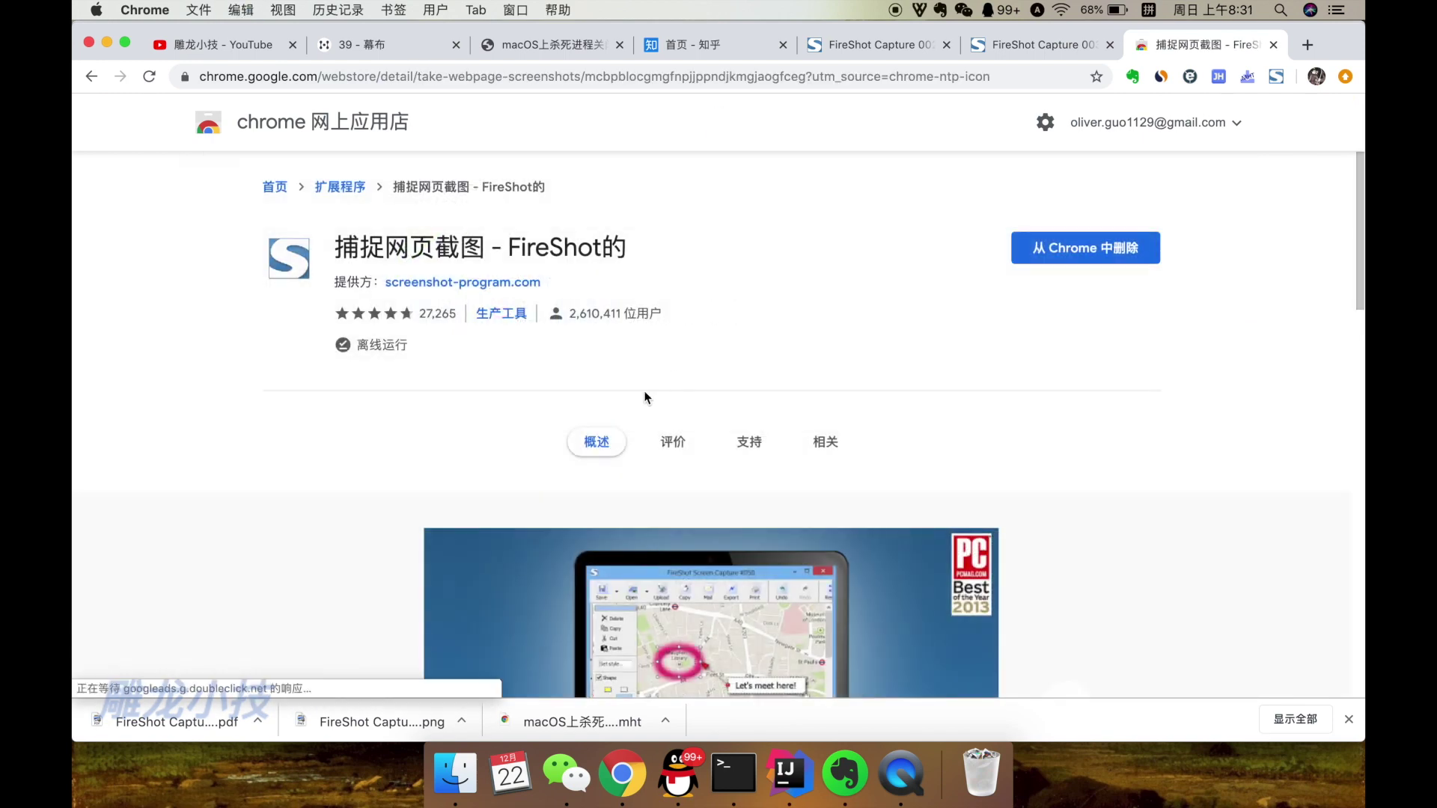
scroll(647, 397, "down", 10)
scroll(646, 397, "up", 10)
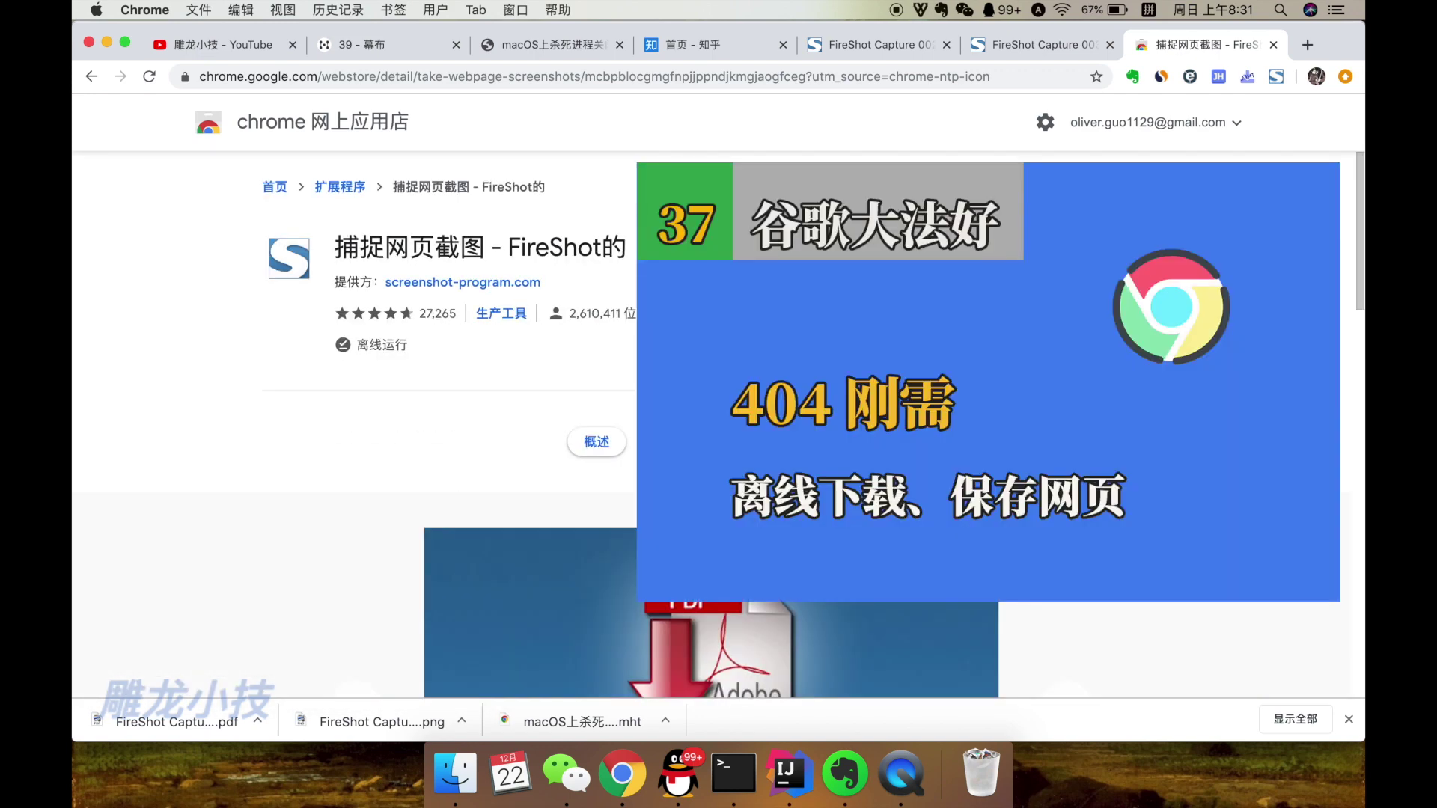
scroll(706, 377, "down", 8)
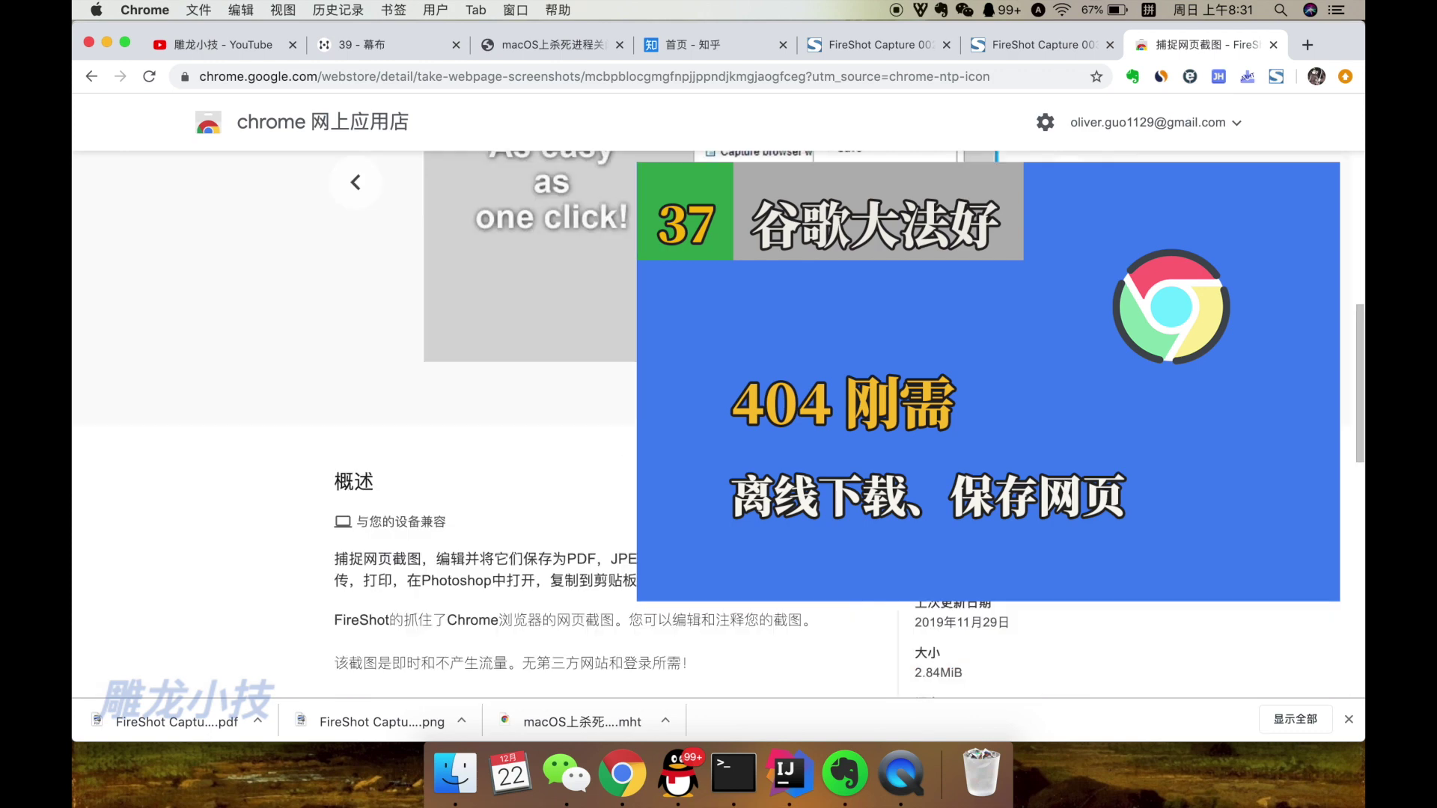
scroll(706, 377, "up", 10)
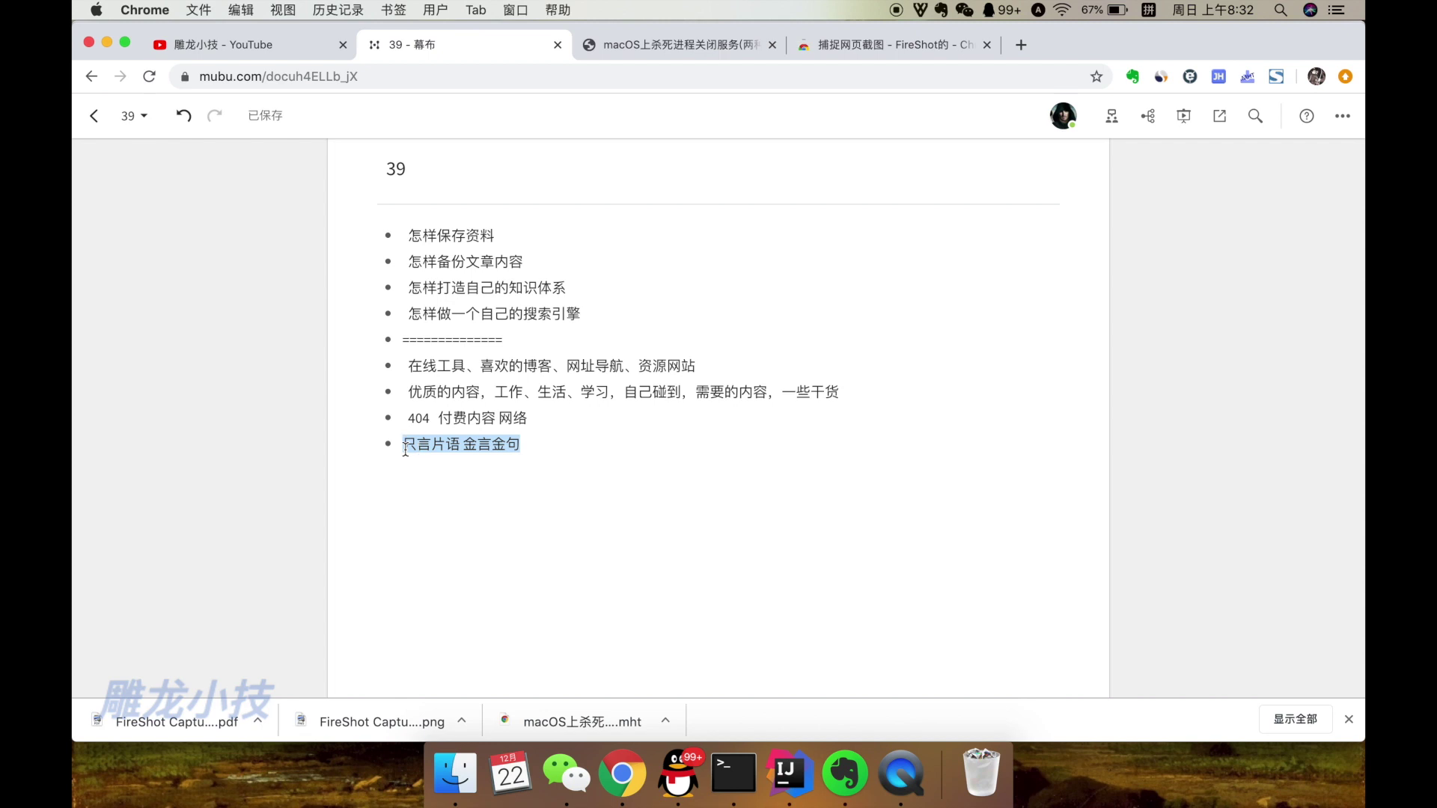
View the saved quote image WechatIMG39.jpeg, then close the image viewer to return to the outline
left_click(461, 444)
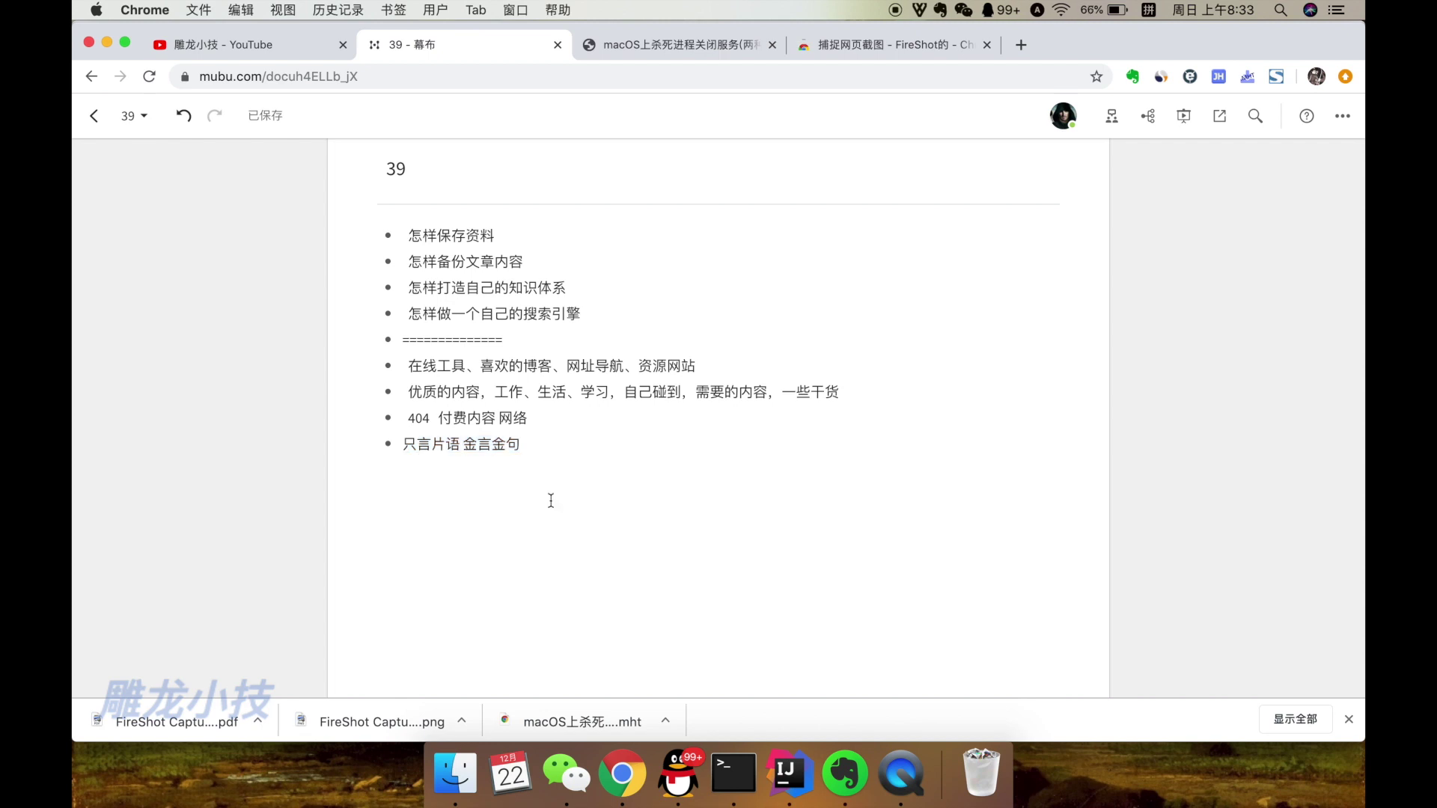
left_click(472, 707)
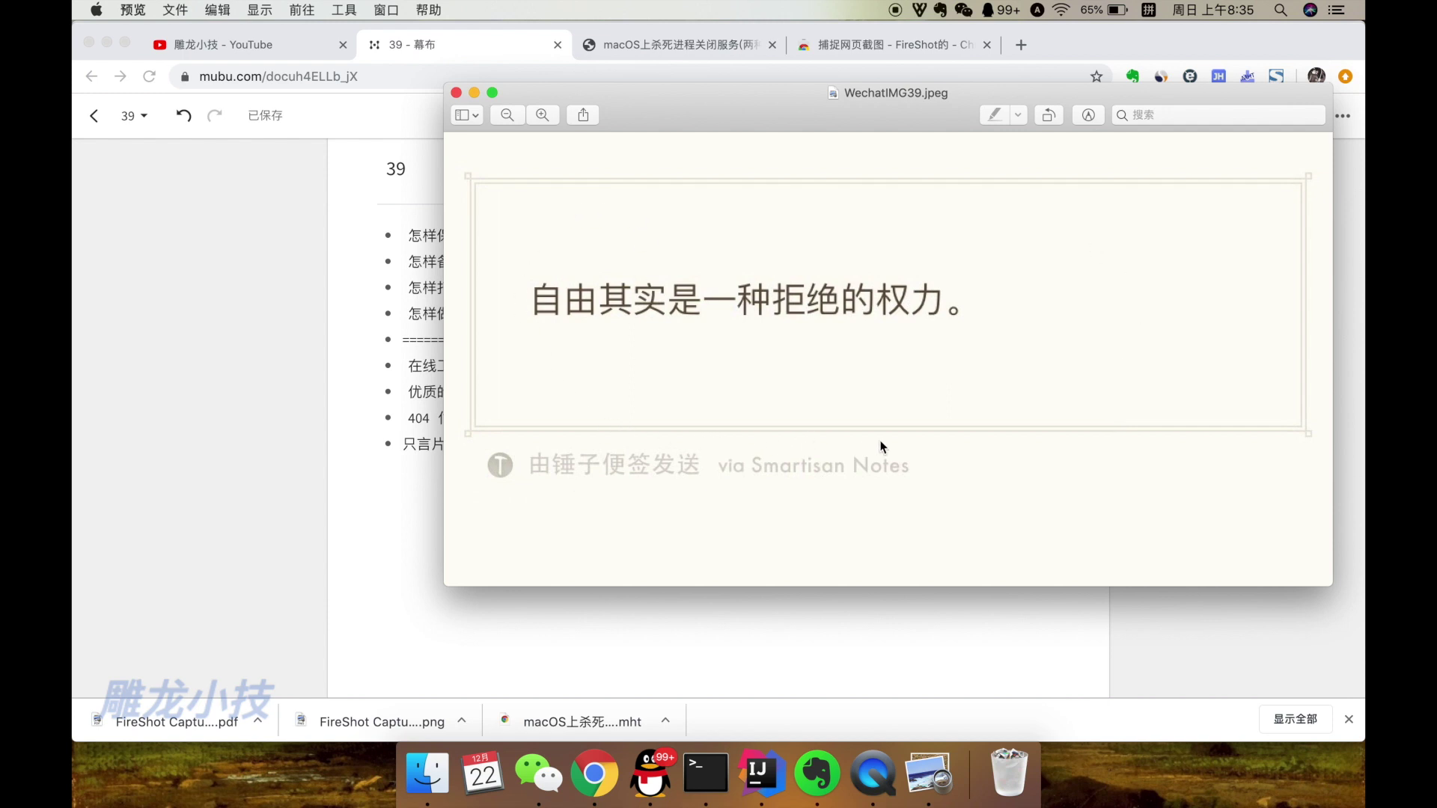
key("super+q")
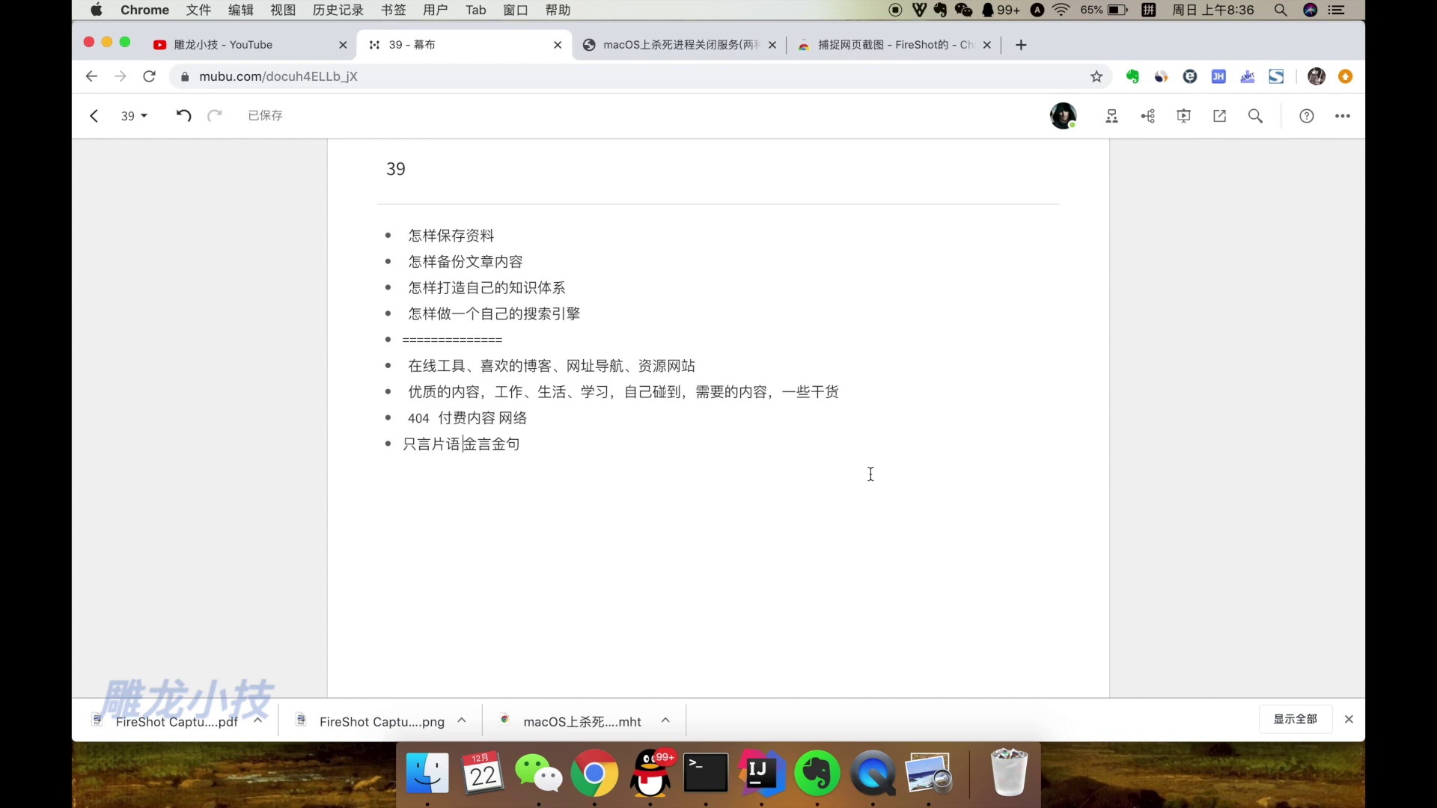
Go over the outline's content categories below the divider, from 在线工具 to 只言片语 金言金句
left_click_drag(532, 443, 413, 445)
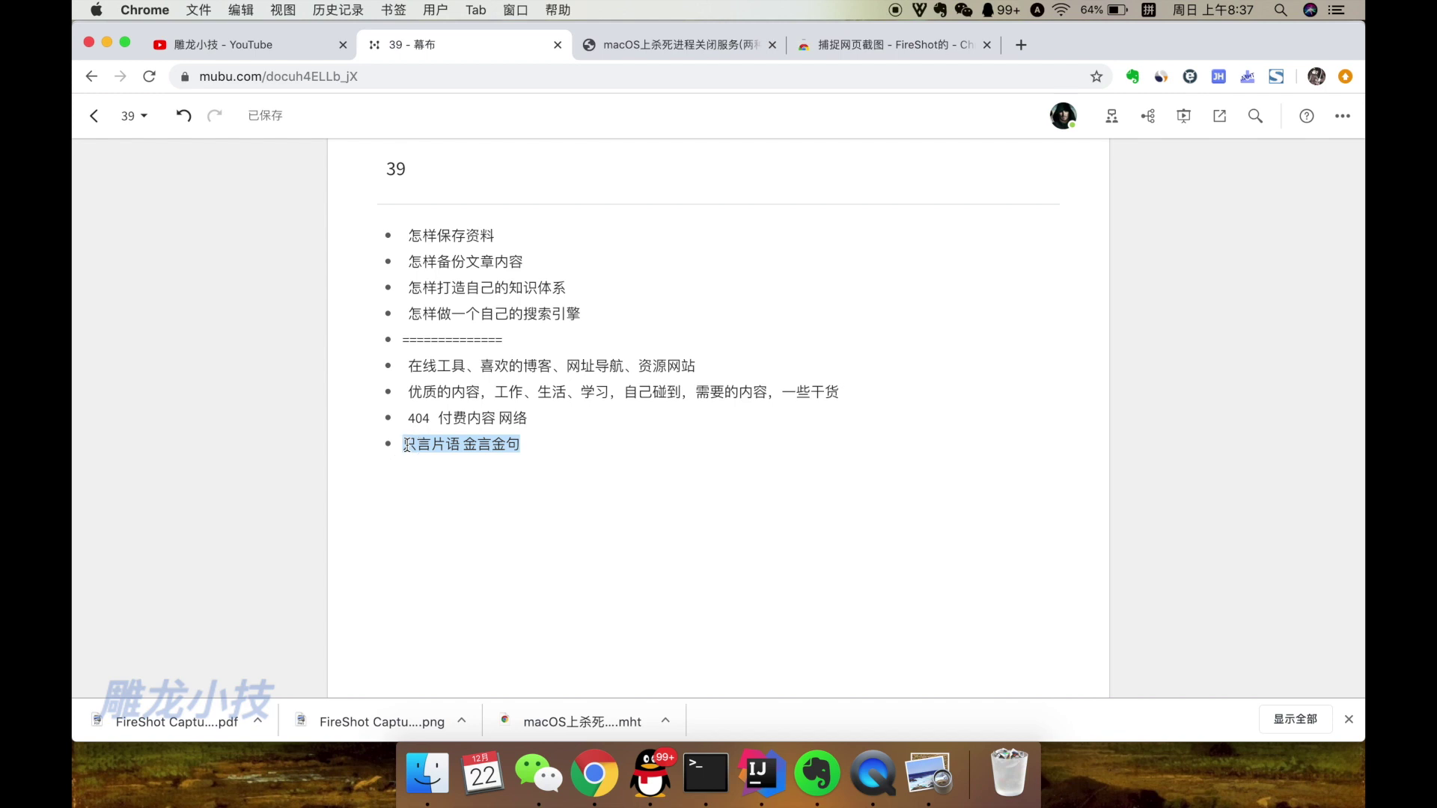
left_click(539, 441)
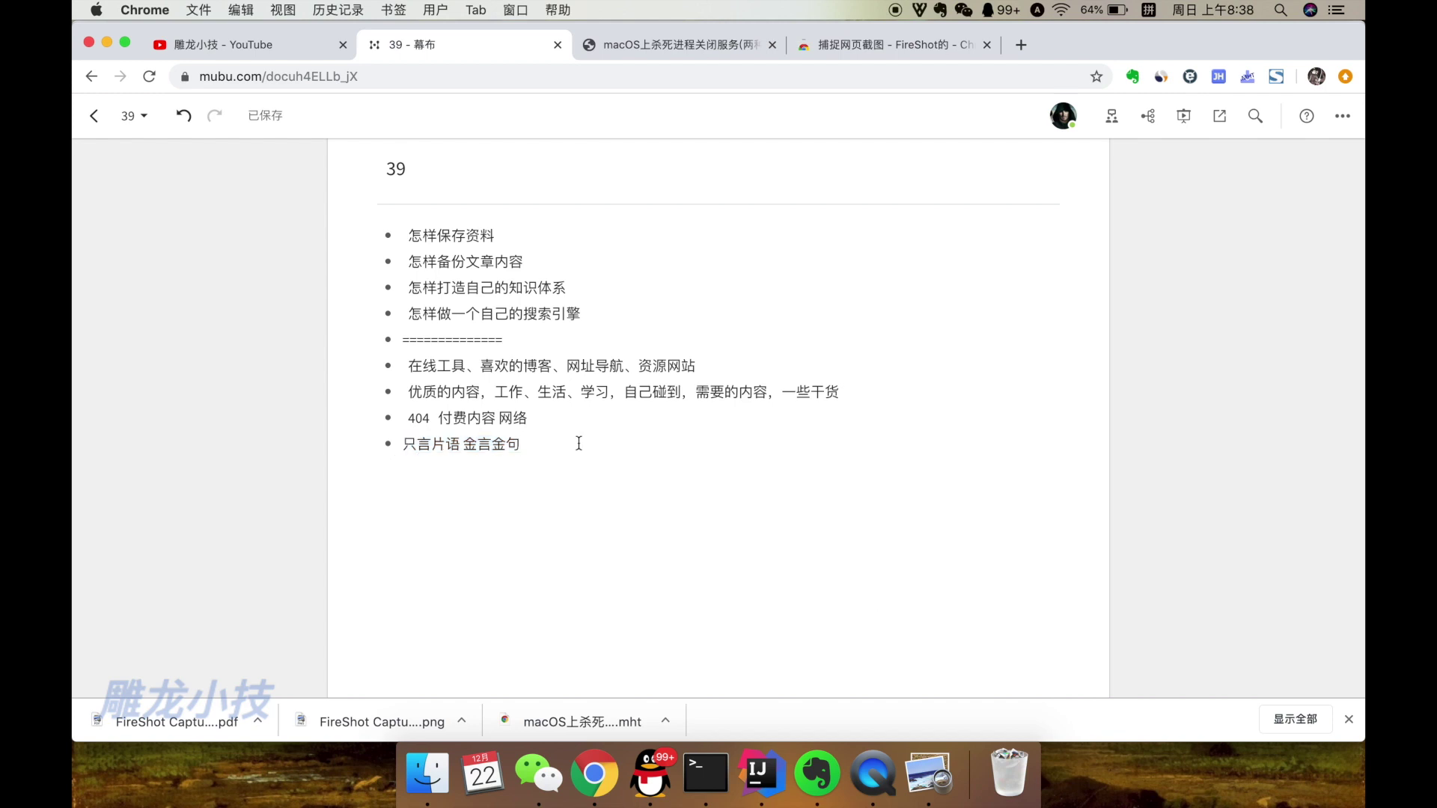
key("shift+Up")
key("shift+Up")
key("shift+Up")
key("shift+Up")
left_click_drag(545, 445, 469, 337)
left_click(498, 378)
left_click_drag(539, 444, 401, 330)
left_click(538, 451)
left_click_drag(535, 445, 405, 367)
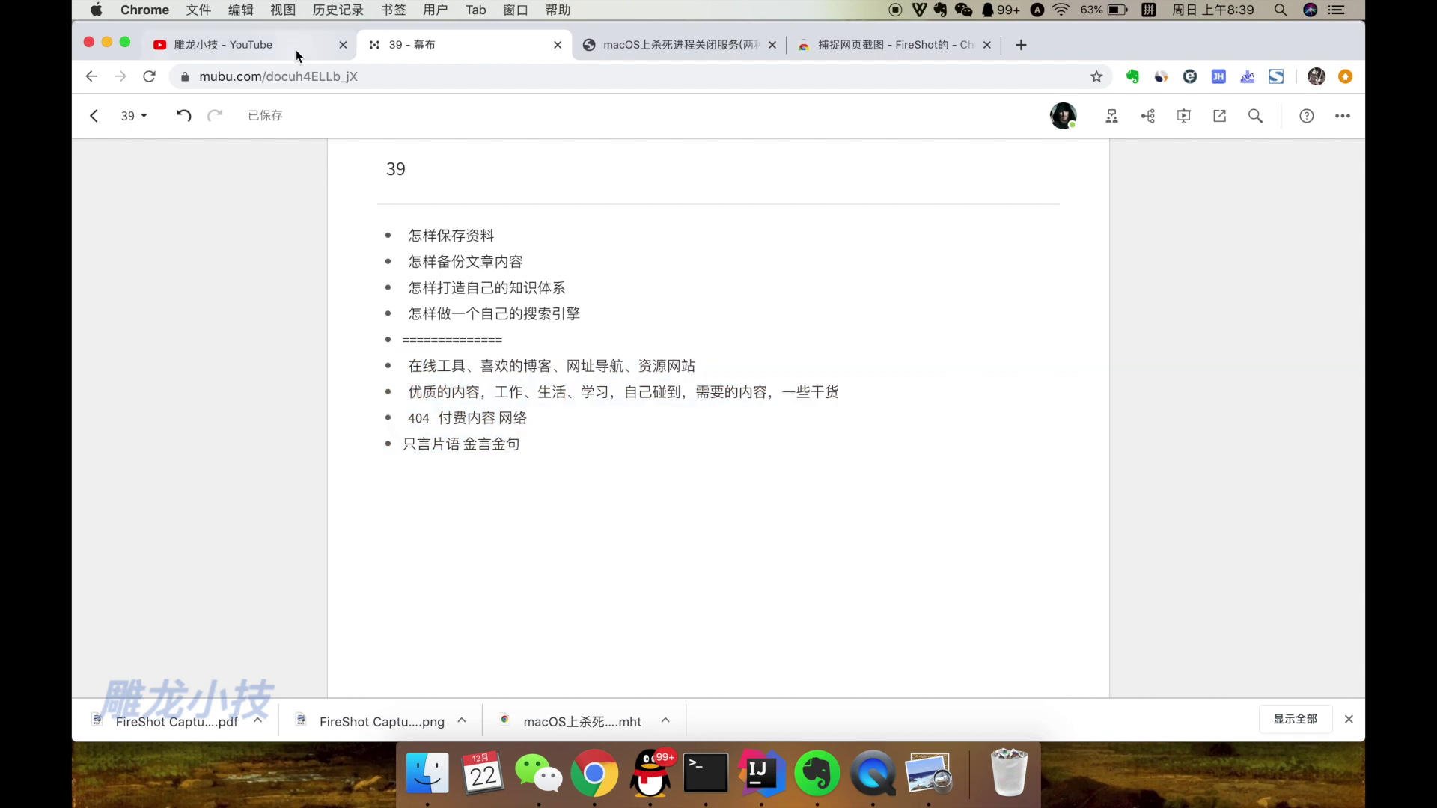
Switch to the 雕龙小技 YouTube page and look it over
left_click(292, 45)
left_click_drag(577, 365, 470, 360)
scroll(821, 473, "down", 1)
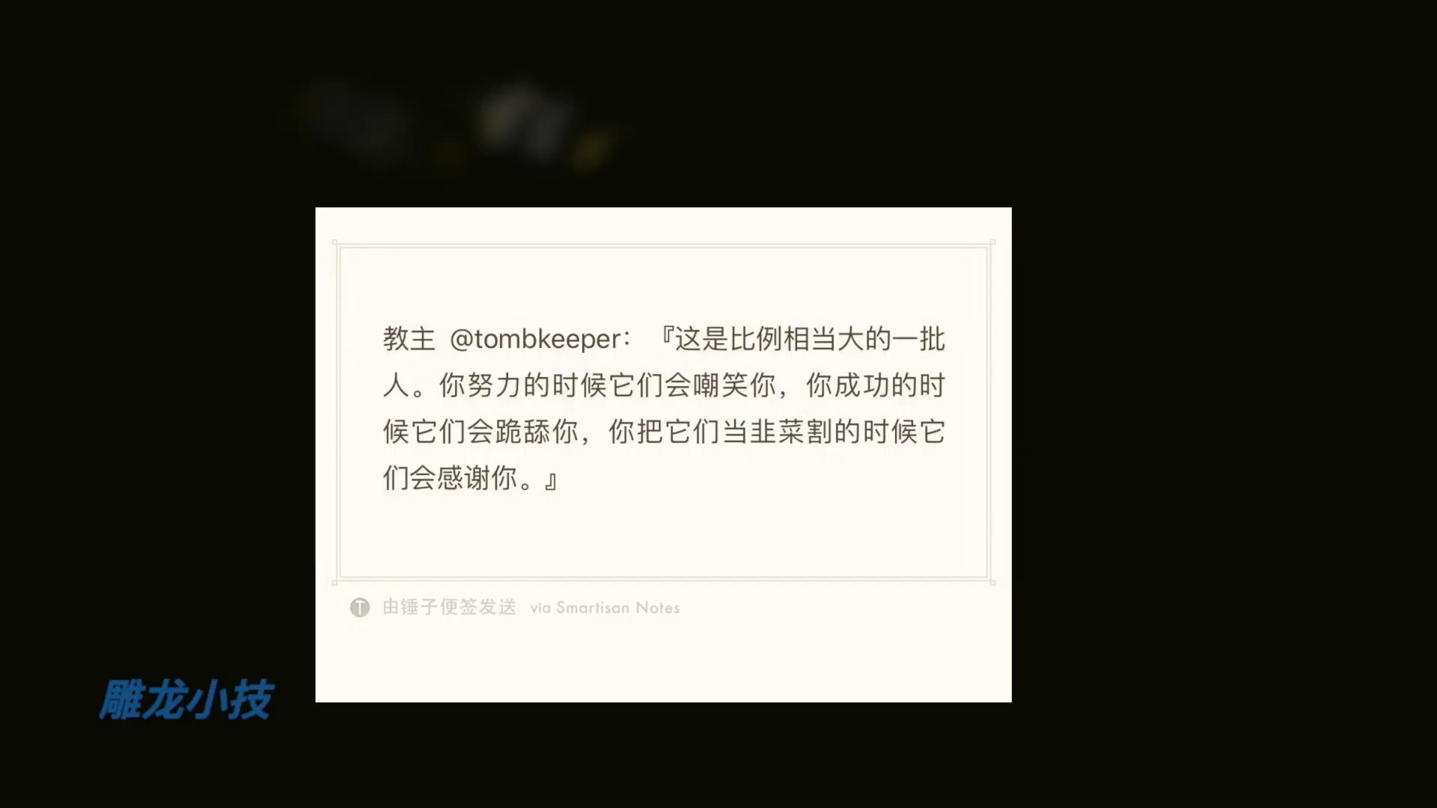